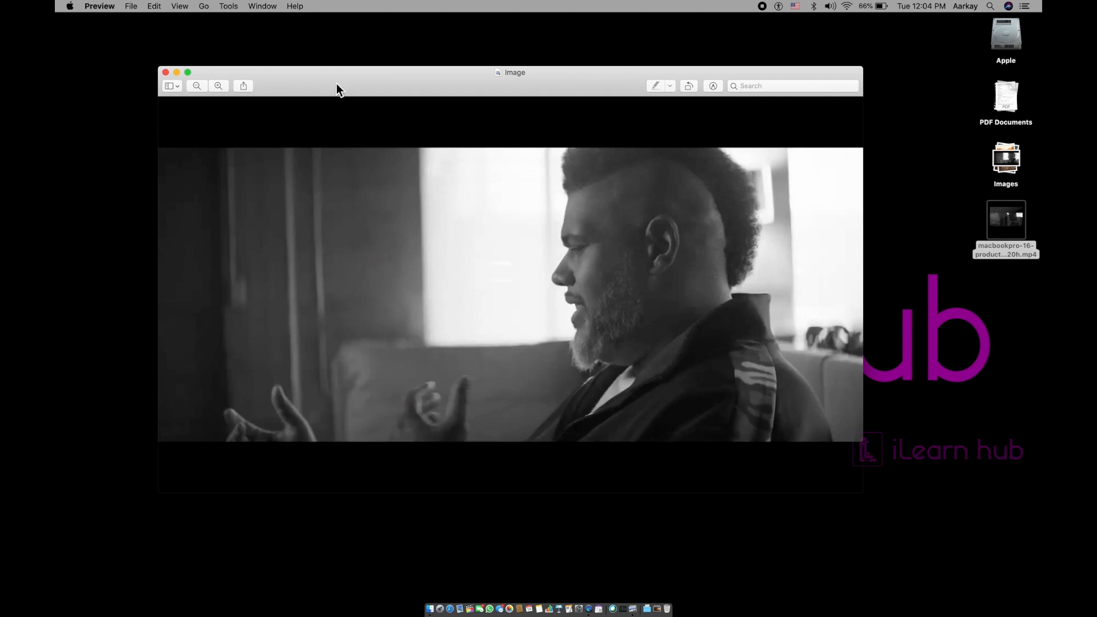
Step: Try to export the image to the Desktop in JPEG format, cancel the export and close the image
left_click(131, 5)
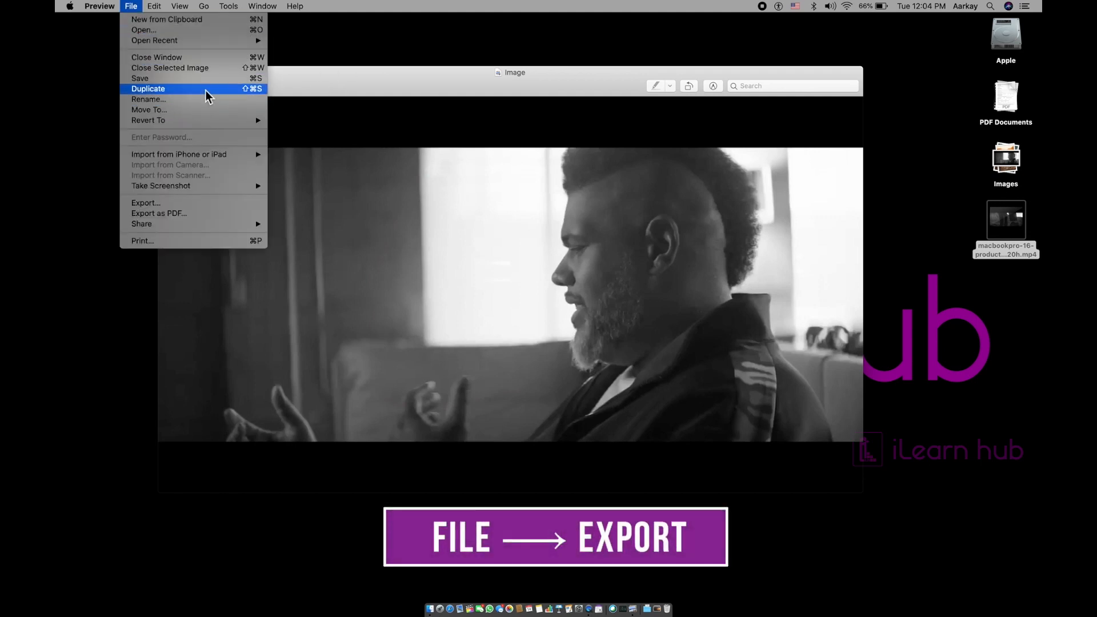
left_click(149, 203)
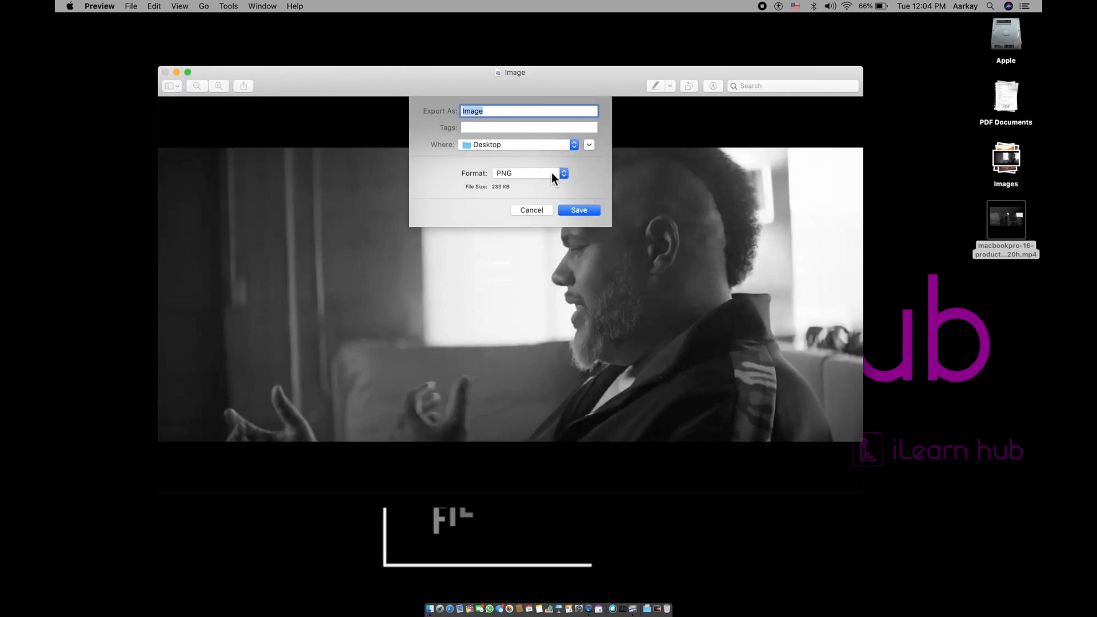
left_click(551, 173)
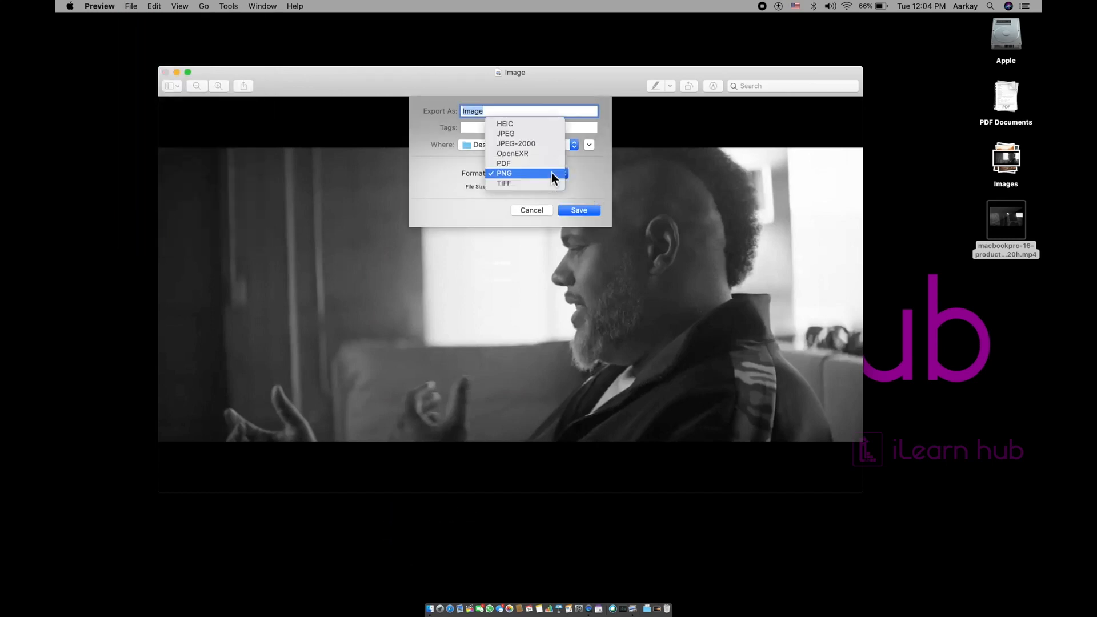
left_click(537, 134)
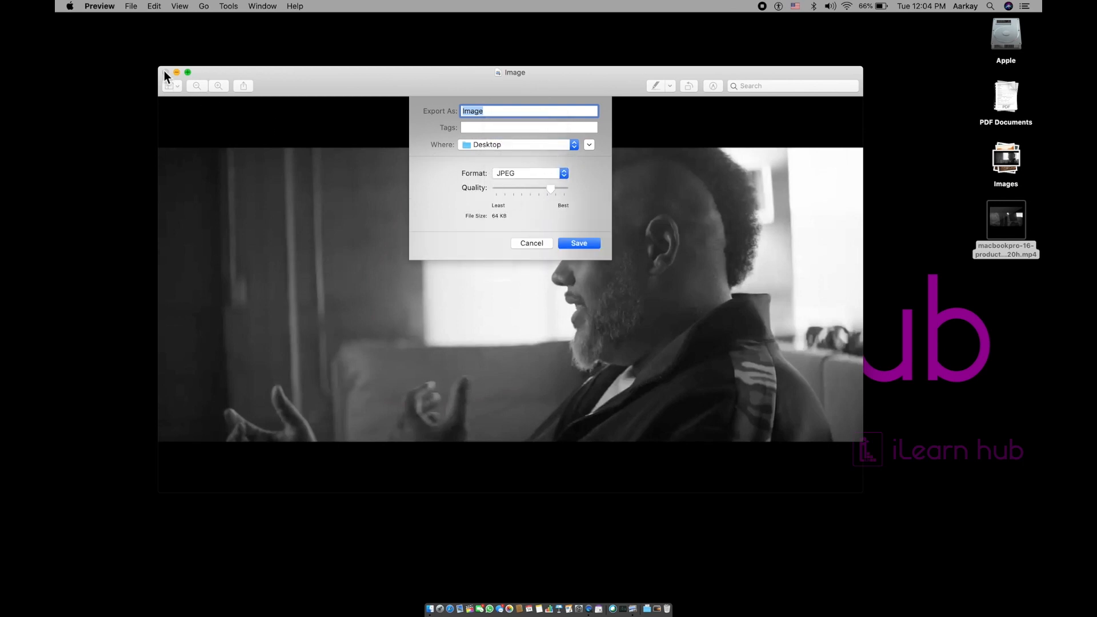
left_click(530, 243)
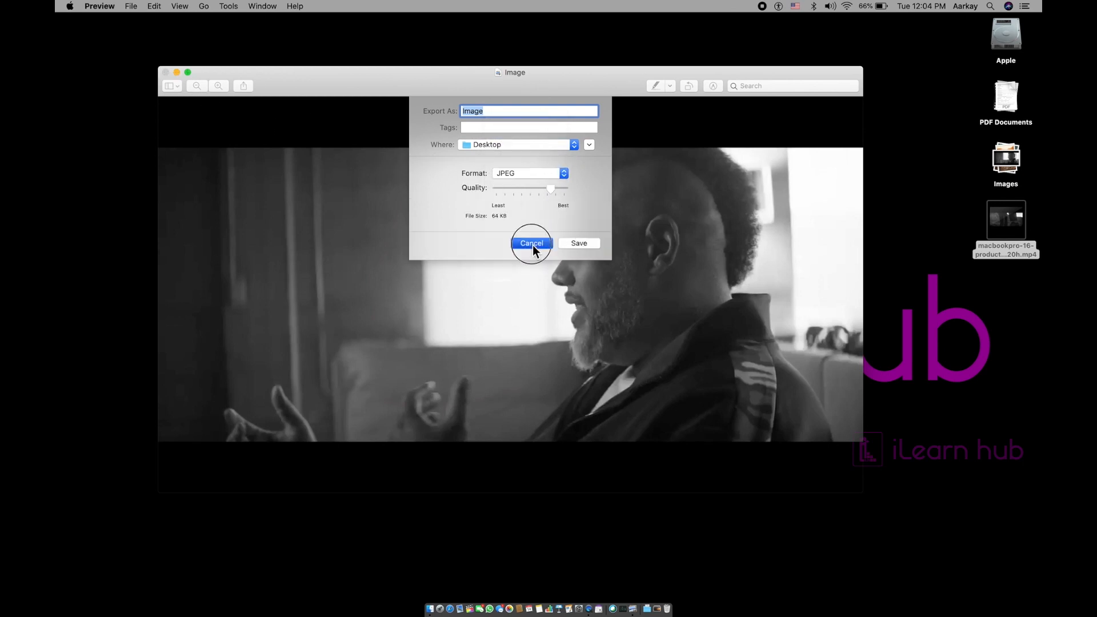
key("super+w")
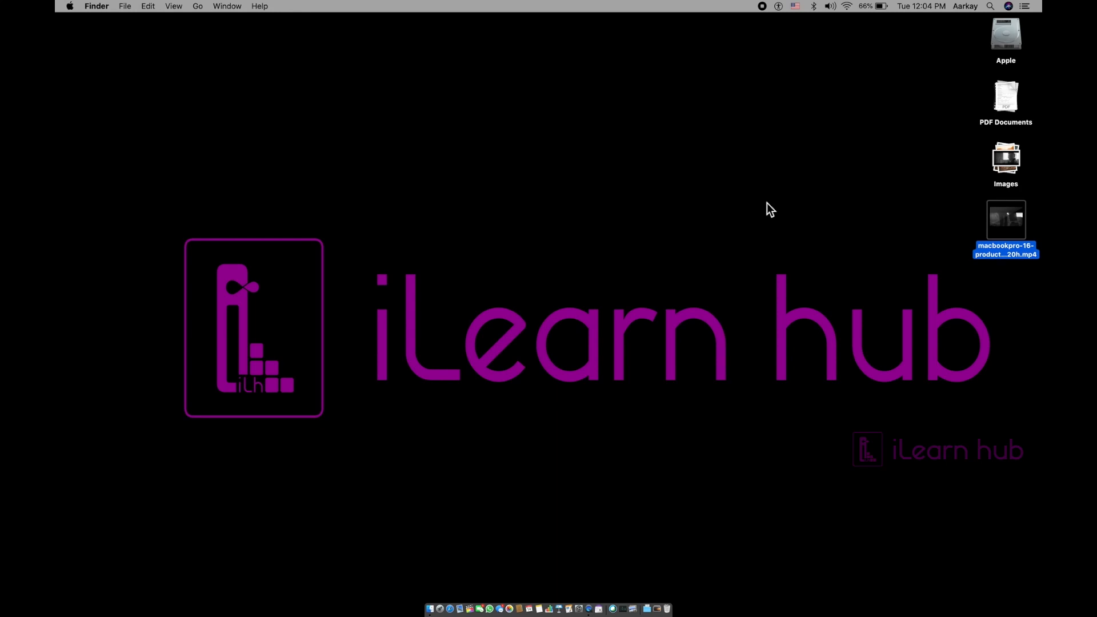
Step: Open the balance-ground-relaxation photo from the desktop's Images stack in a widened window with the markup tools shown
left_click(767, 203)
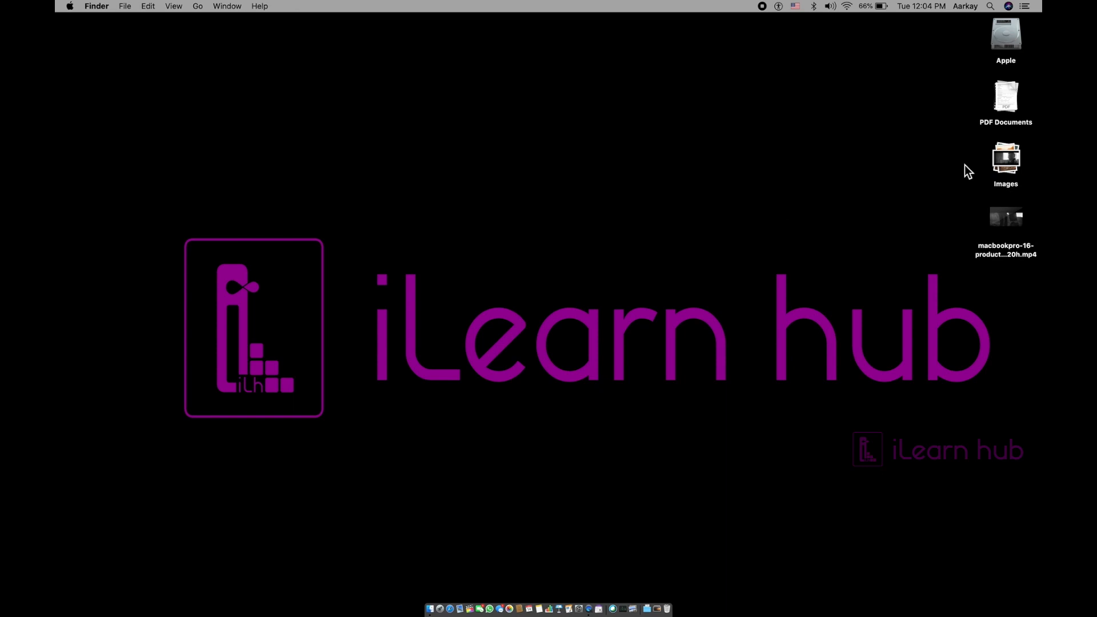
left_click(1003, 161)
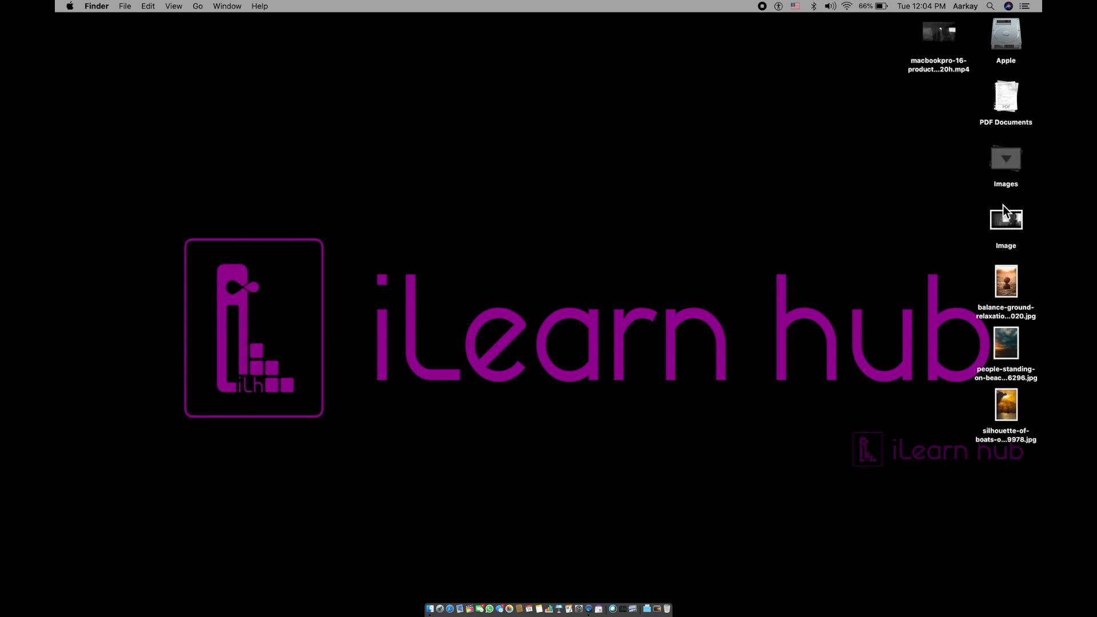
double_click(1008, 285)
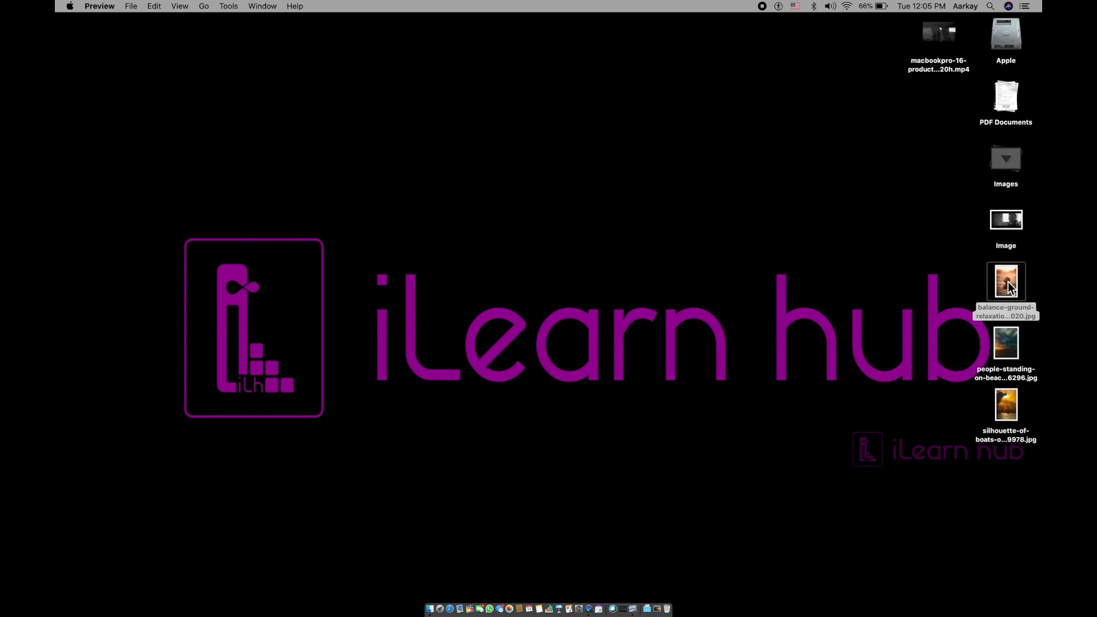
left_click_drag(185, 22, 372, 19)
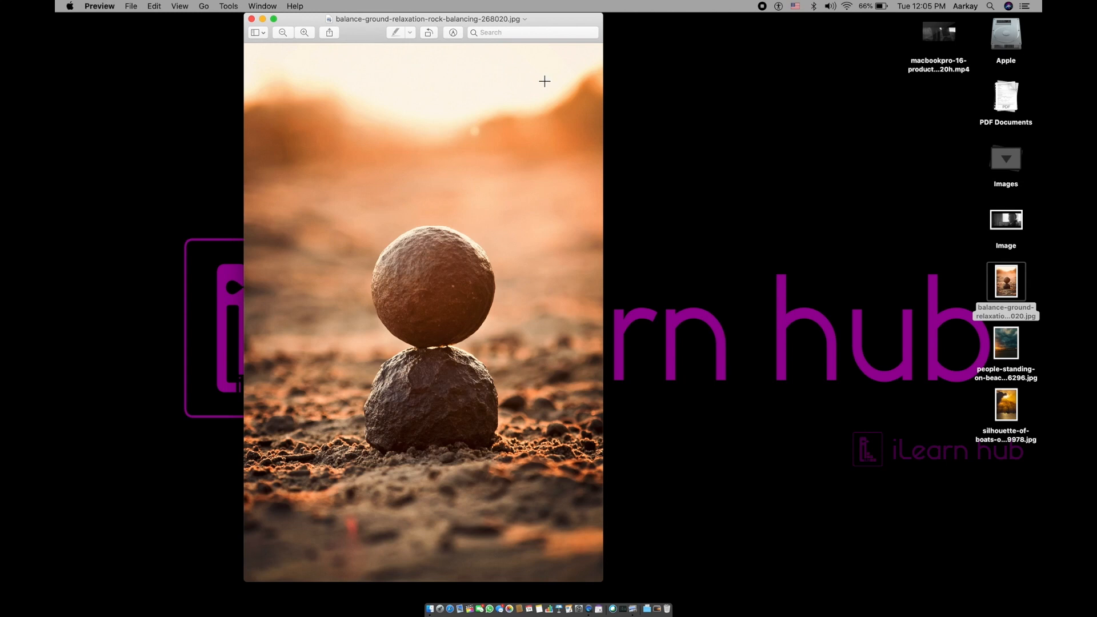
left_click_drag(603, 88, 756, 88)
left_click_drag(657, 23, 474, 22)
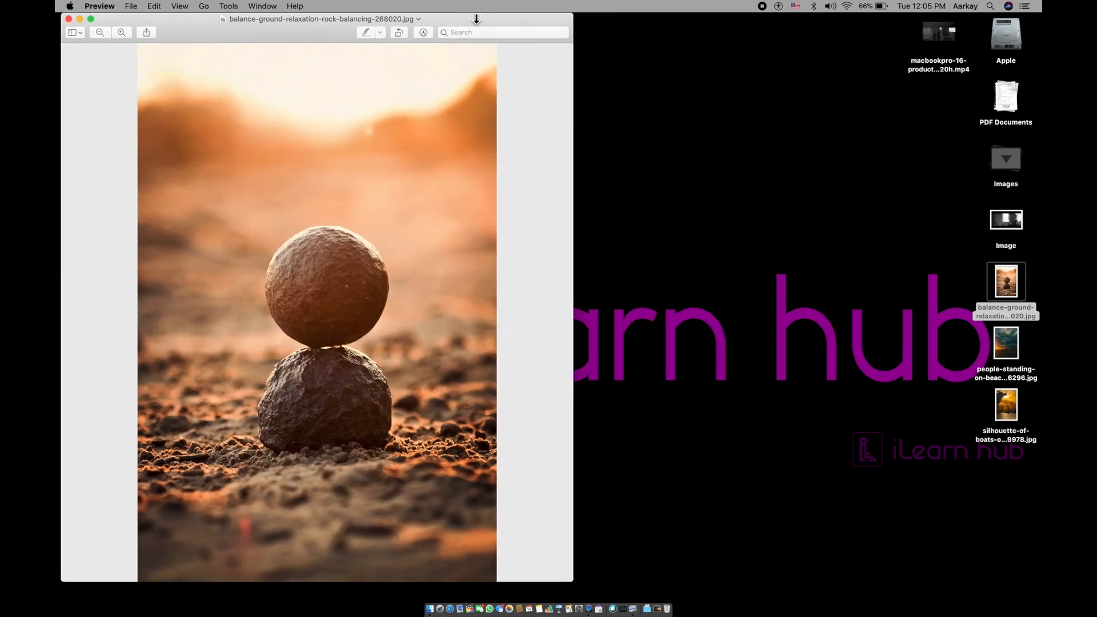
left_click(423, 32)
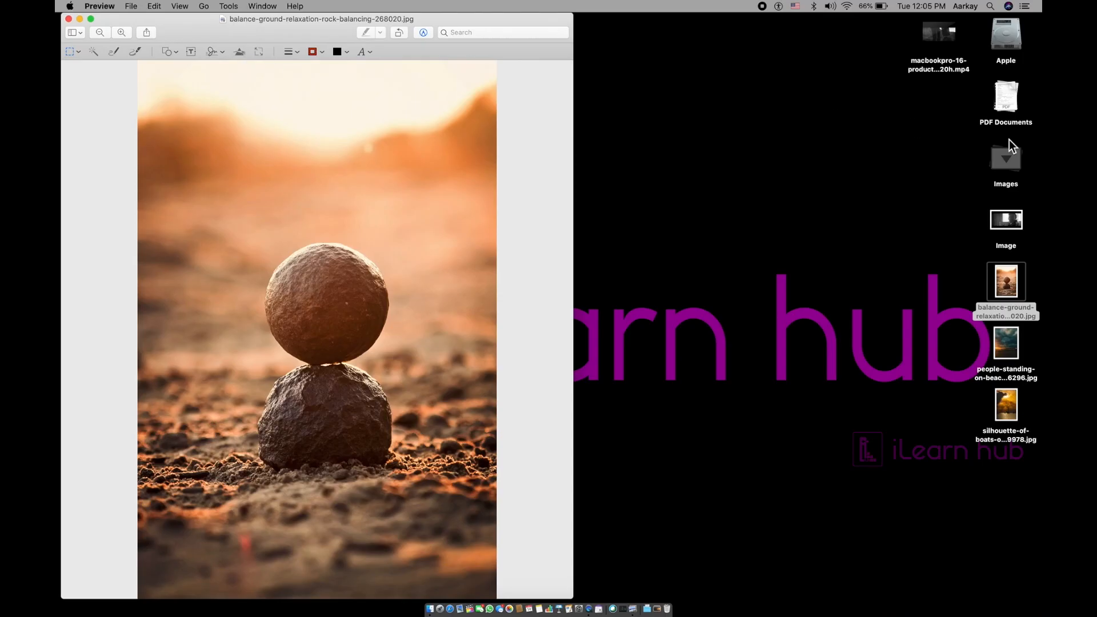
Step: Open Summer Dance Camp Registration Form.pdf beside the photo, show its markup tools for comparison, and close it
left_click(1005, 105)
double_click(1004, 155)
left_click_drag(302, 49, 608, 34)
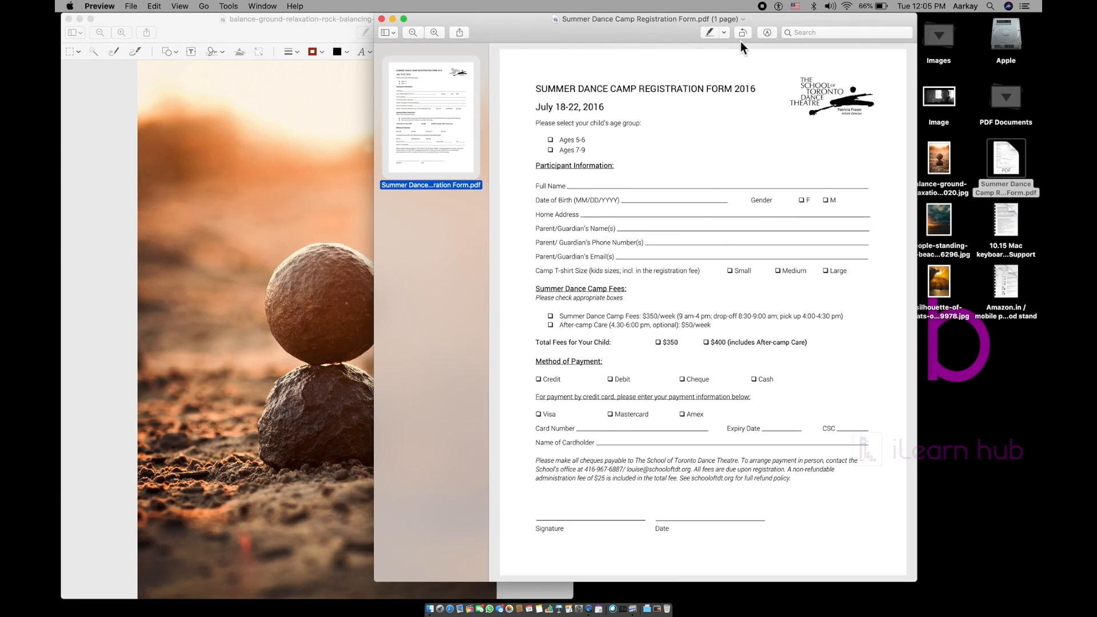
left_click(769, 32)
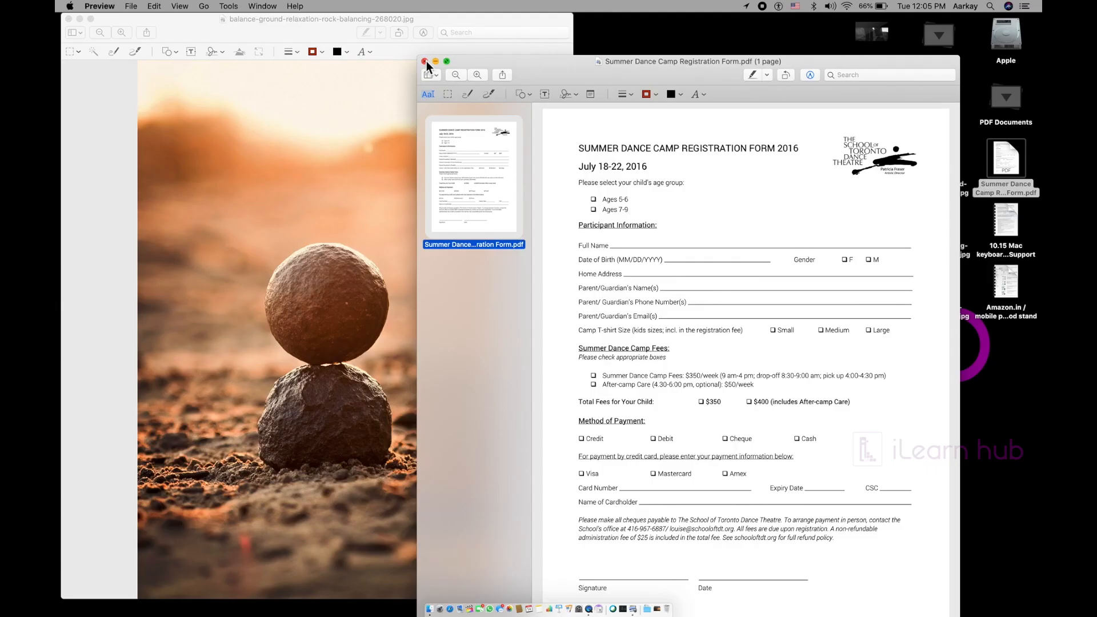
left_click(178, 88)
Step: In Adjust Colour, lower the photo's exposure and contrast and raise its highlights and shadows
left_click_drag(458, 17, 537, 17)
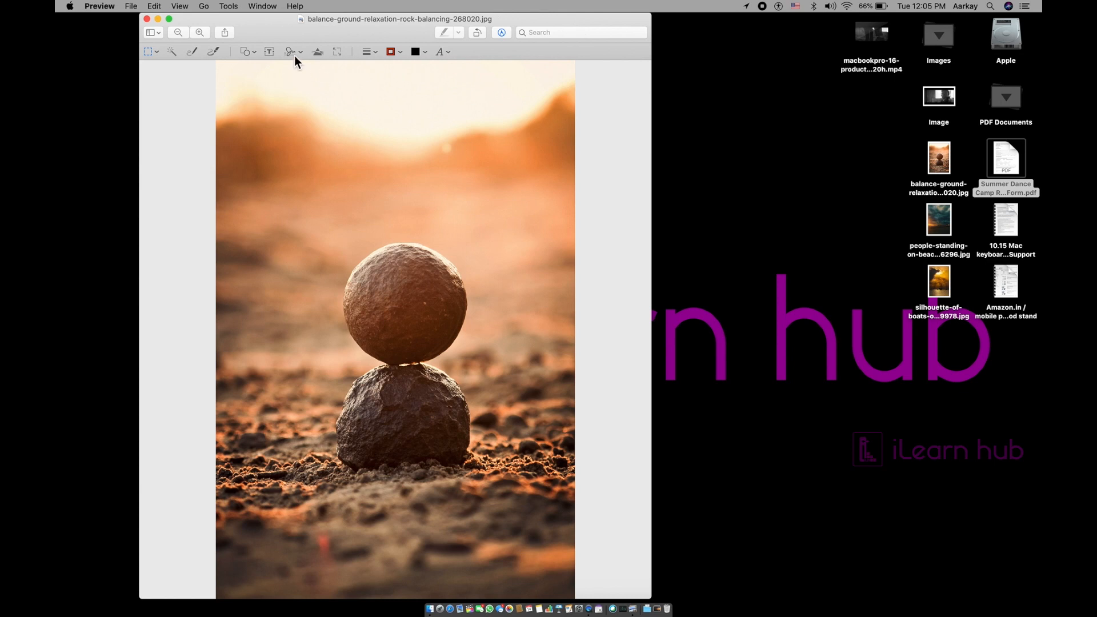
left_click(318, 53)
left_click_drag(277, 213, 669, 90)
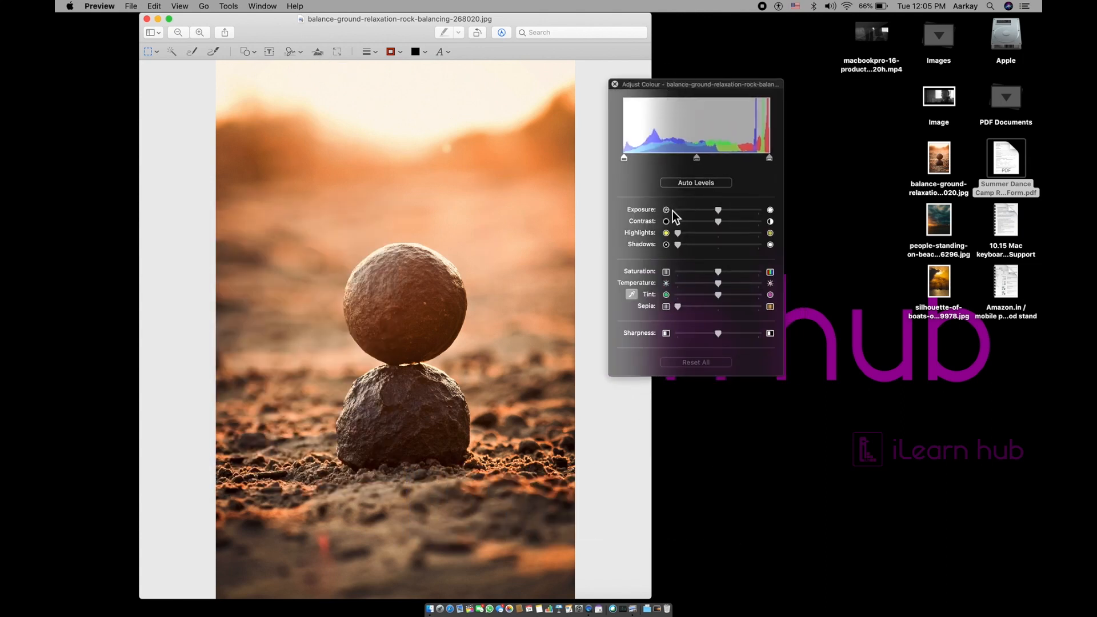
left_click_drag(722, 211, 704, 234)
left_click(714, 244)
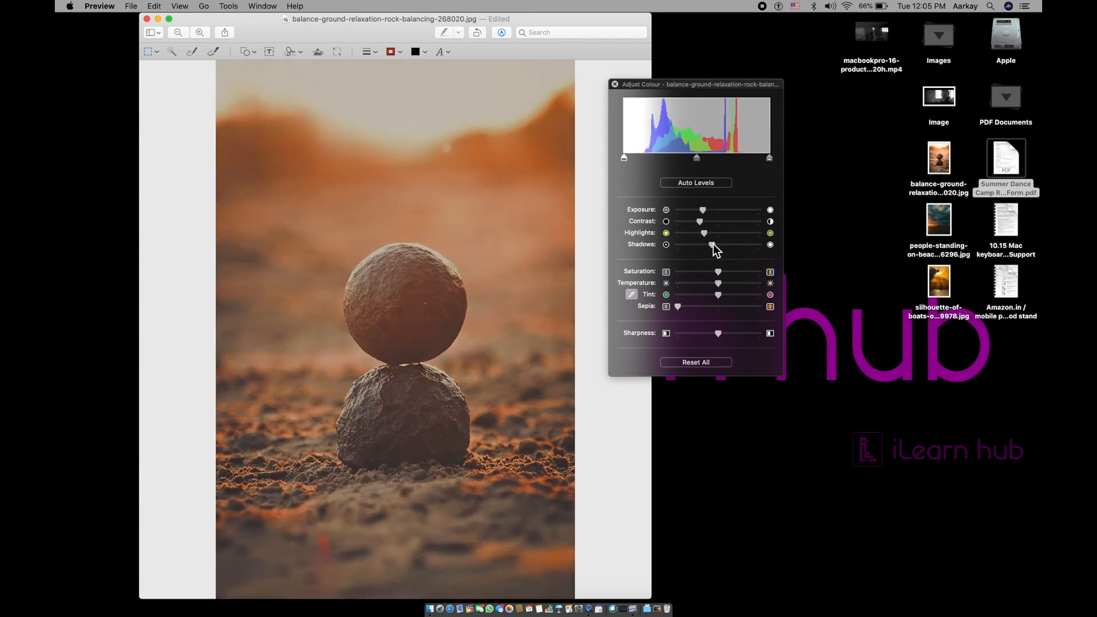
Step: Apply Auto Levels to the photo, reset all its colour adjustments and close Adjust Colour
left_click(698, 183)
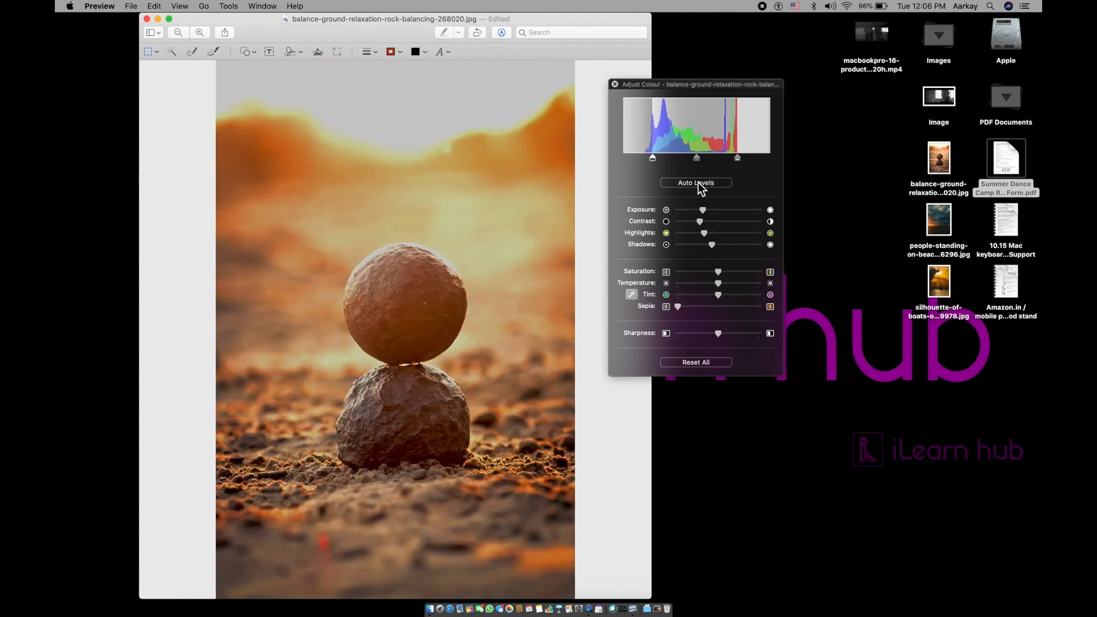
left_click(694, 360)
left_click(615, 84)
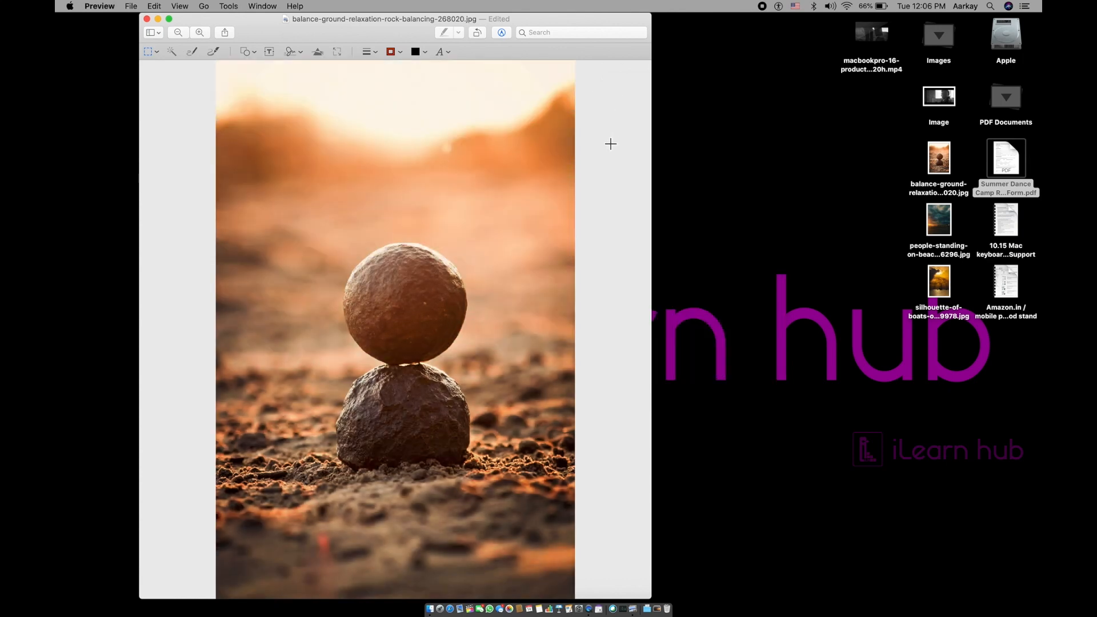
Step: Close the photo and open Summer Dance Camp Registration Form.pdf with the markup tools shown
left_click(501, 33)
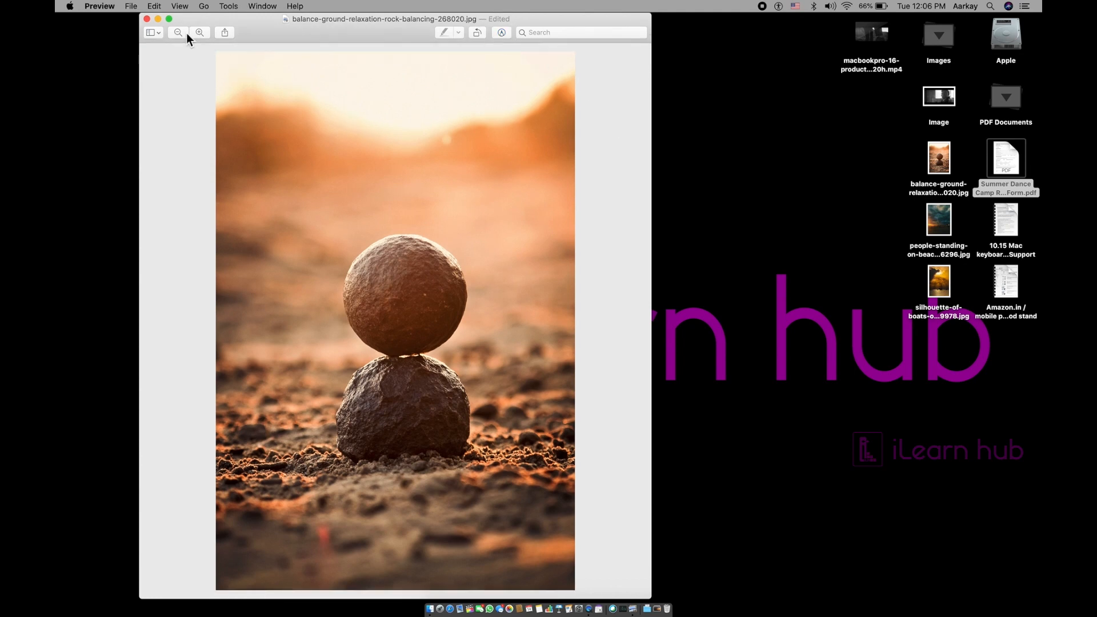
left_click(147, 19)
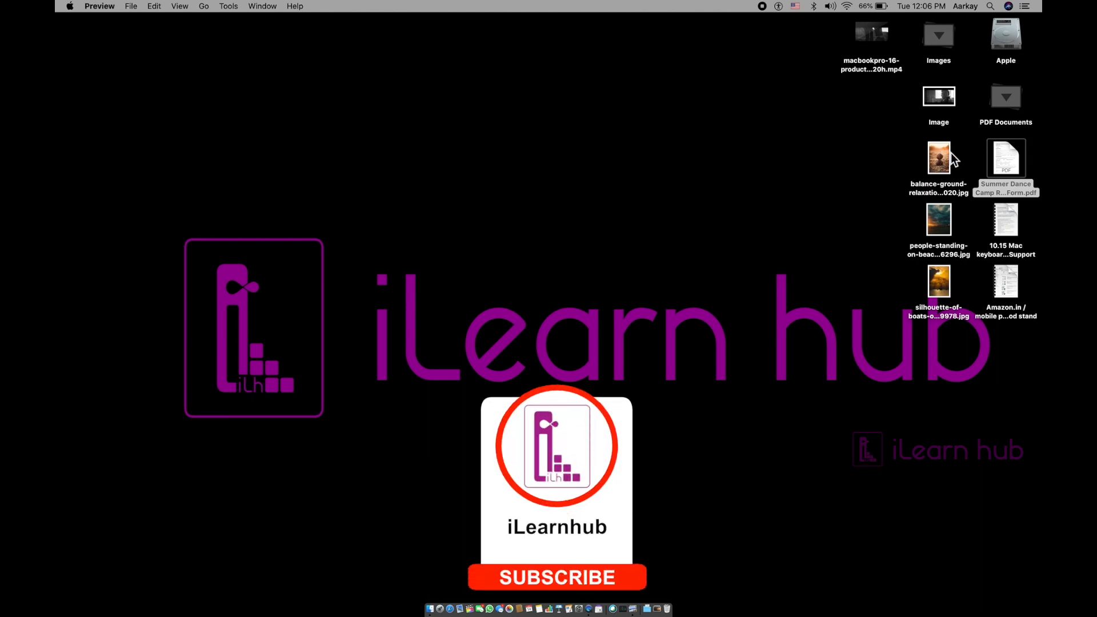
double_click(1007, 165)
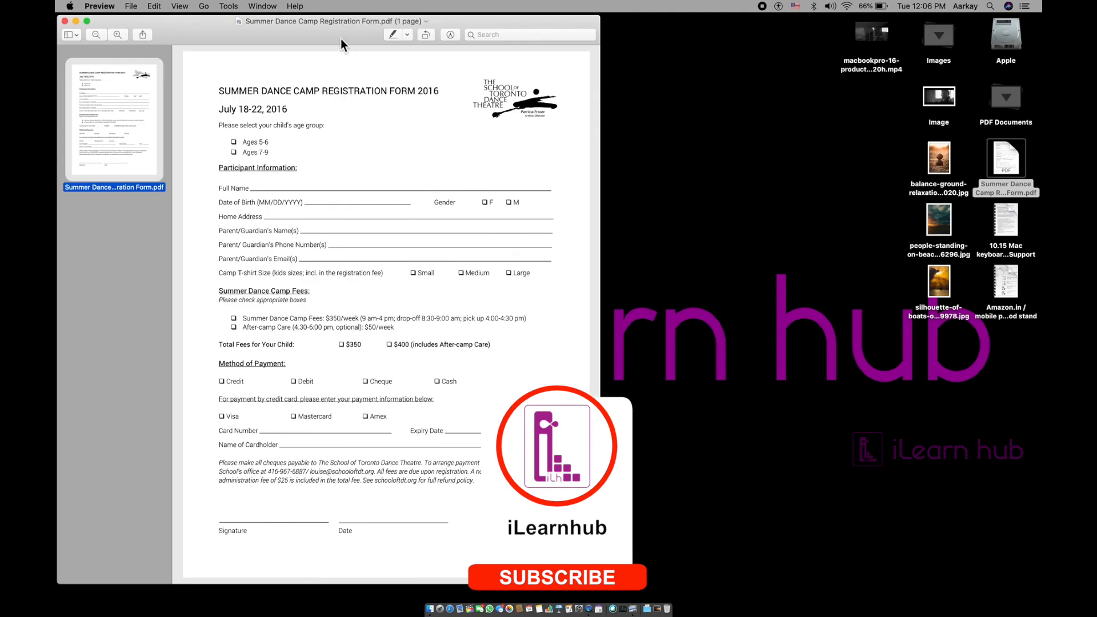
left_click_drag(341, 39, 409, 36)
left_click(519, 32)
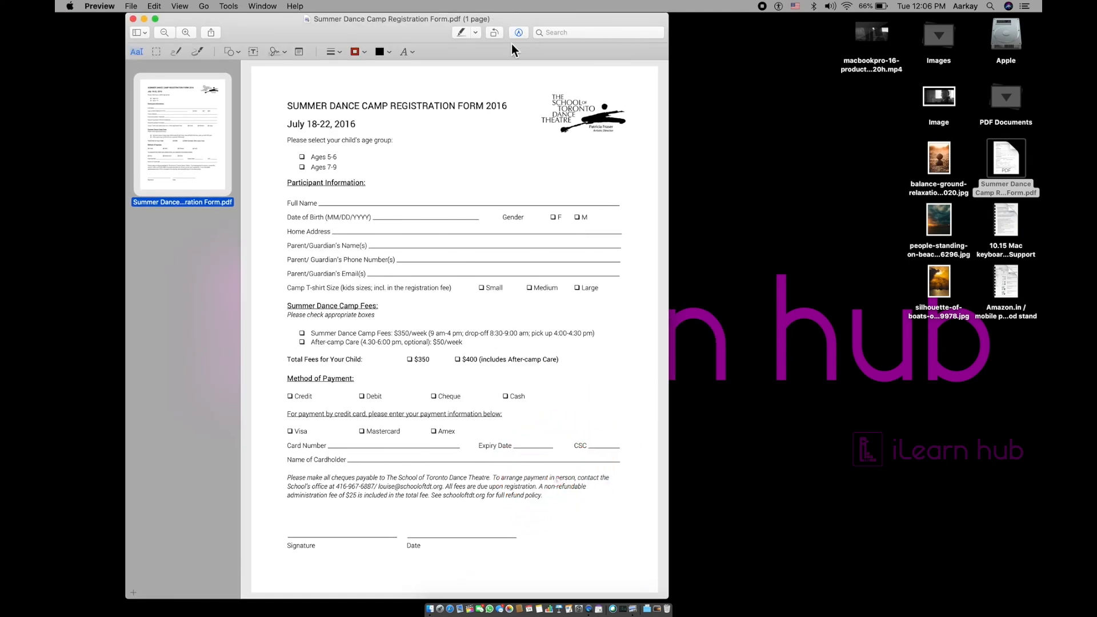
Step: Look over the saved signatures that can be placed on the registration form
left_click(278, 52)
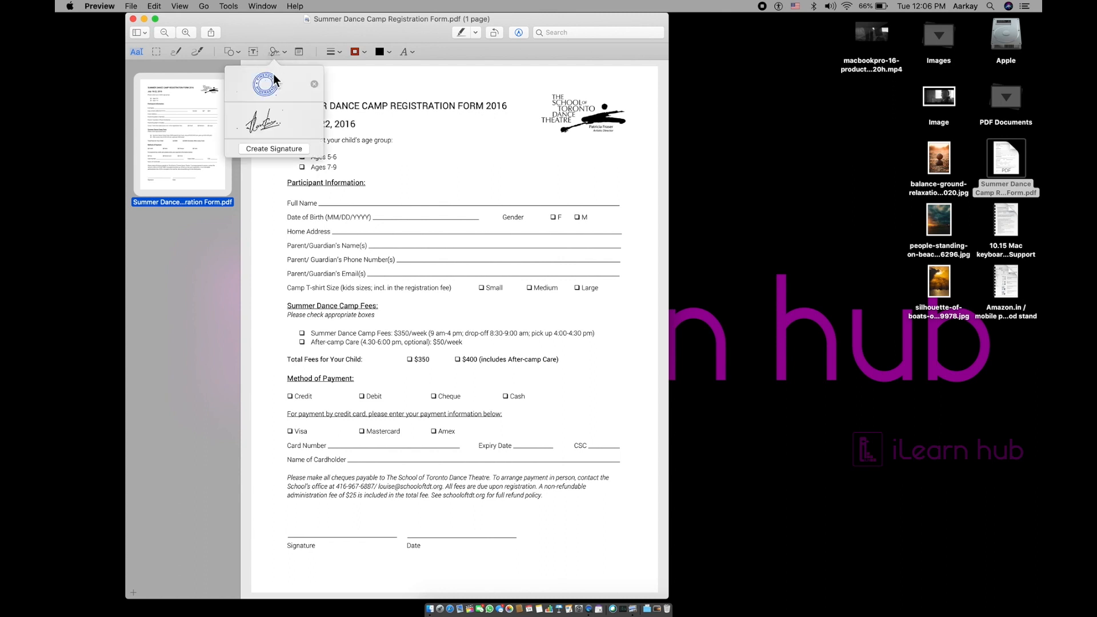
left_click(278, 21)
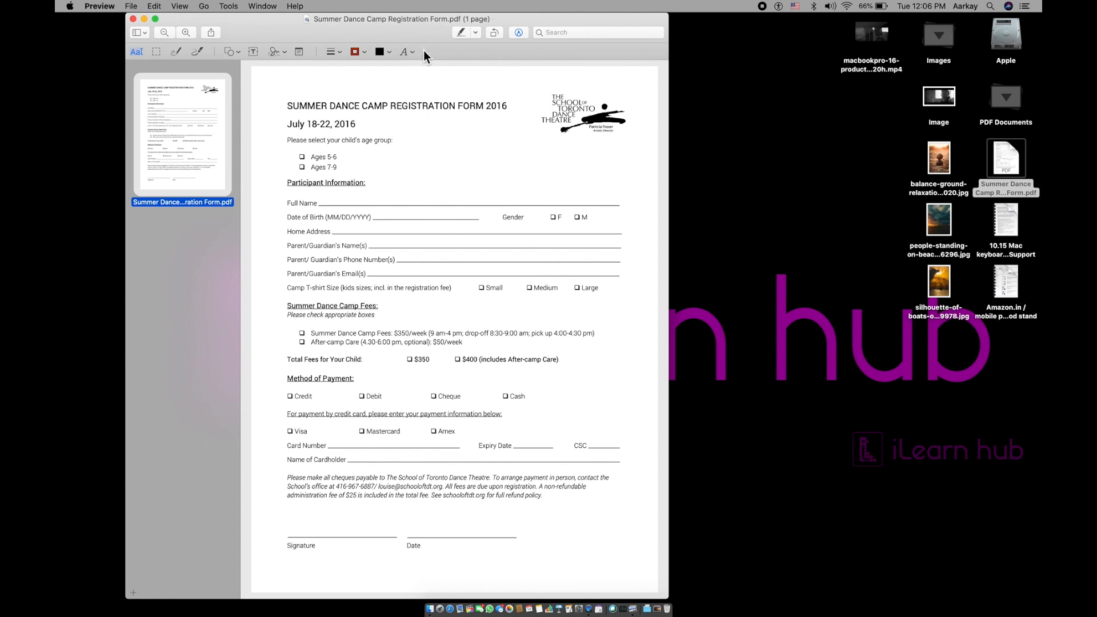
Step: Fill in the participant's full name and date of birth on the registration form, and mark the gender as M
left_click(346, 203)
type("ravikumar")
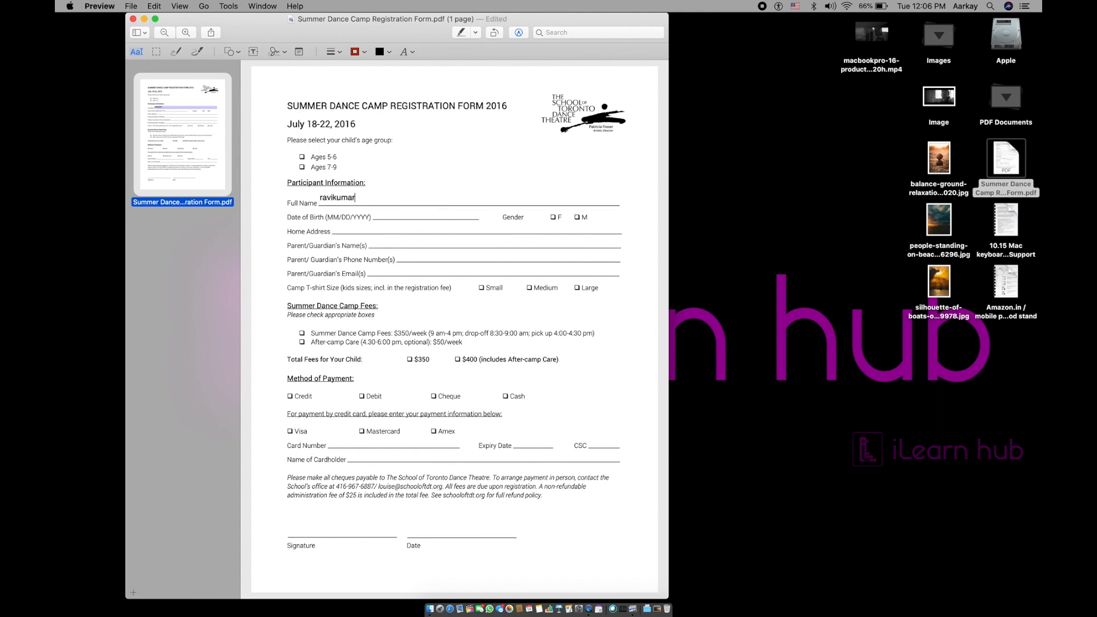
key("Tab")
type("20")
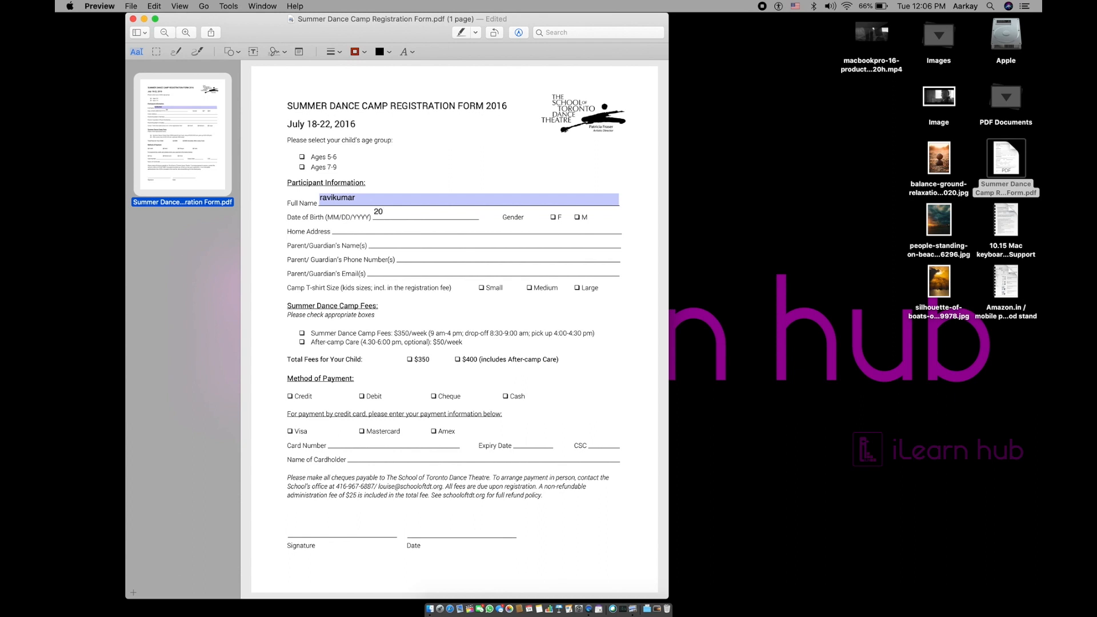
type("0th May")
left_click(577, 217)
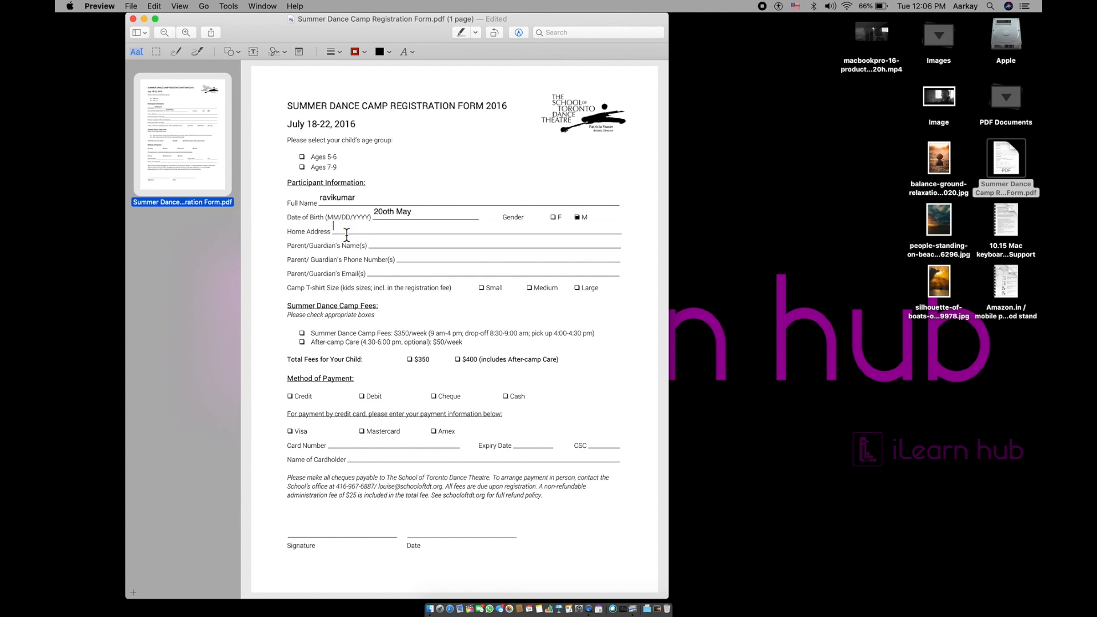
Step: Place the cursor in the empty parent/guardian name and email fields, and close the registration form
left_click(379, 248)
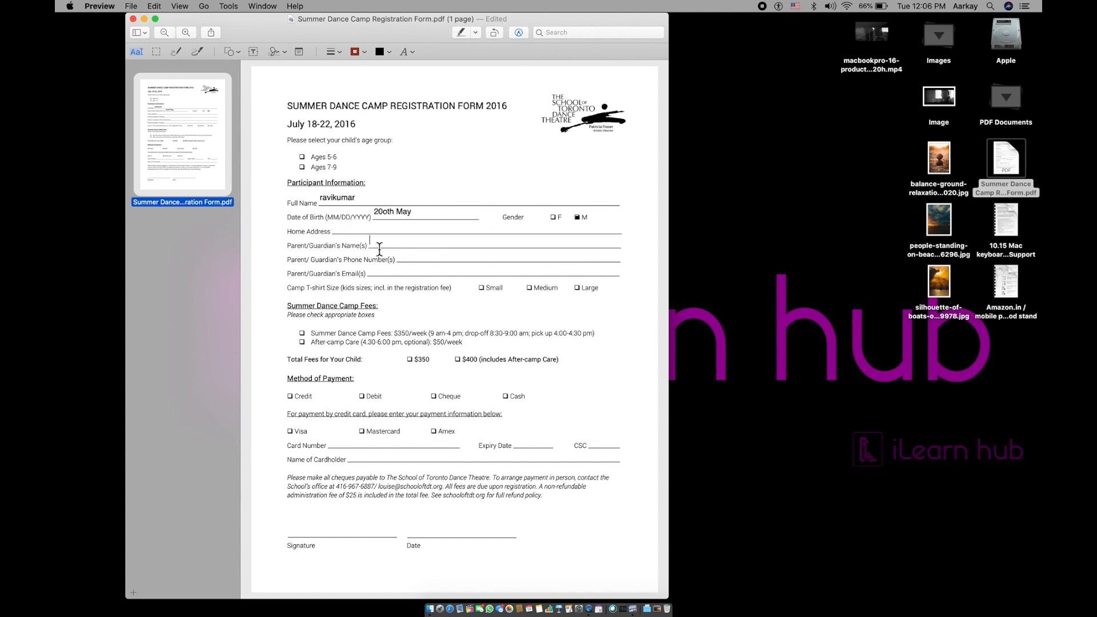
left_click(396, 275)
left_click(132, 19)
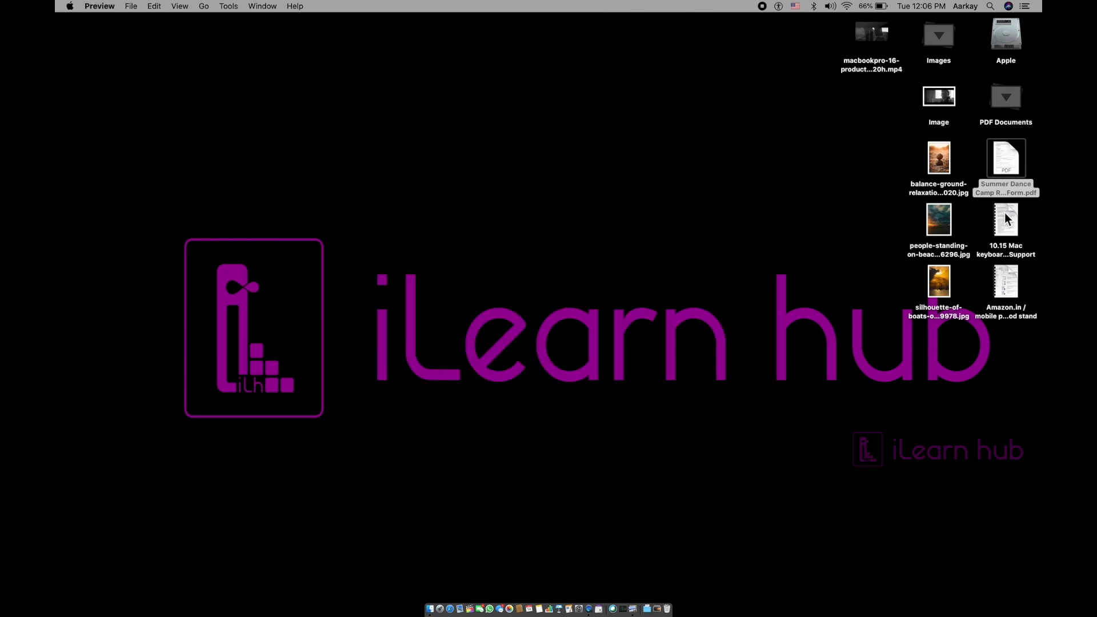
Step: Open the Amazon.in mobile phone tripod stand PDF from the desktop and show its markup tools
double_click(1007, 276)
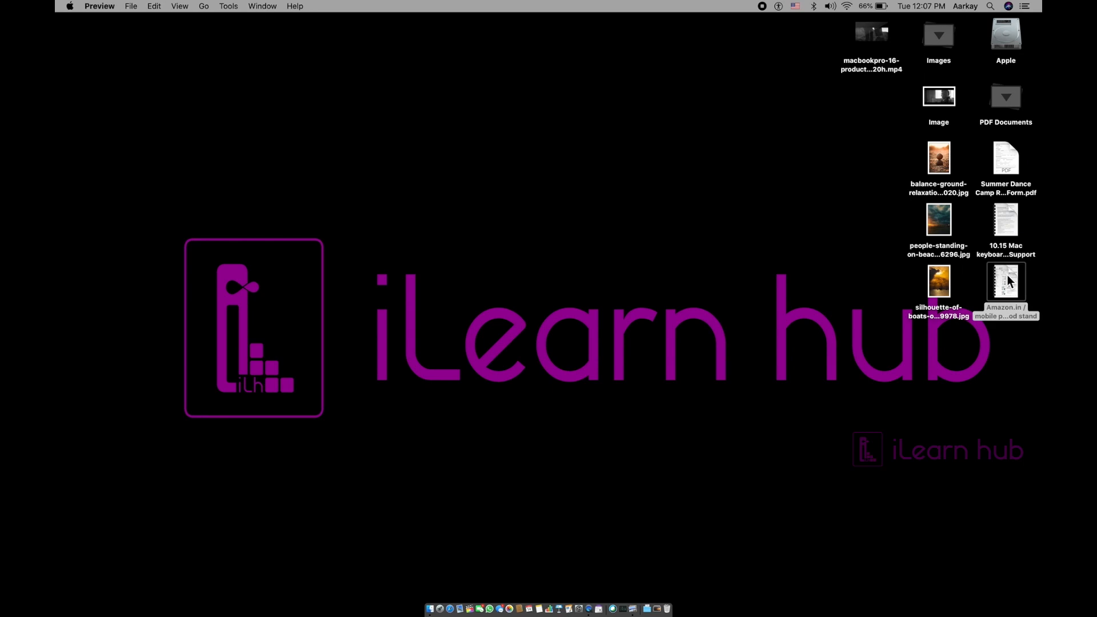
left_click_drag(451, 33, 481, 32)
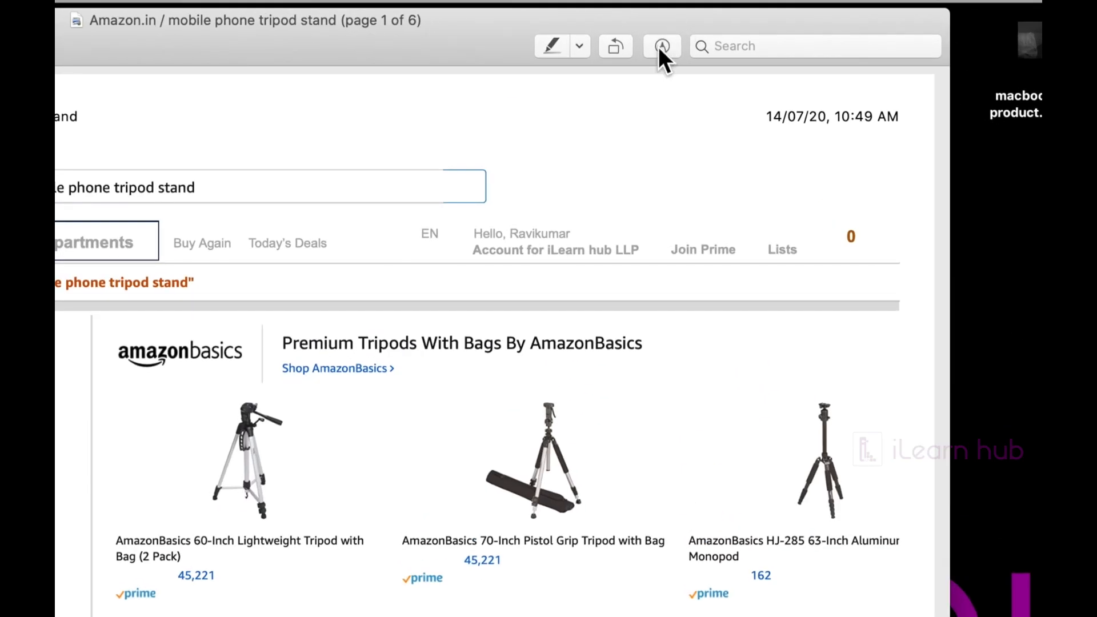
left_click(661, 46)
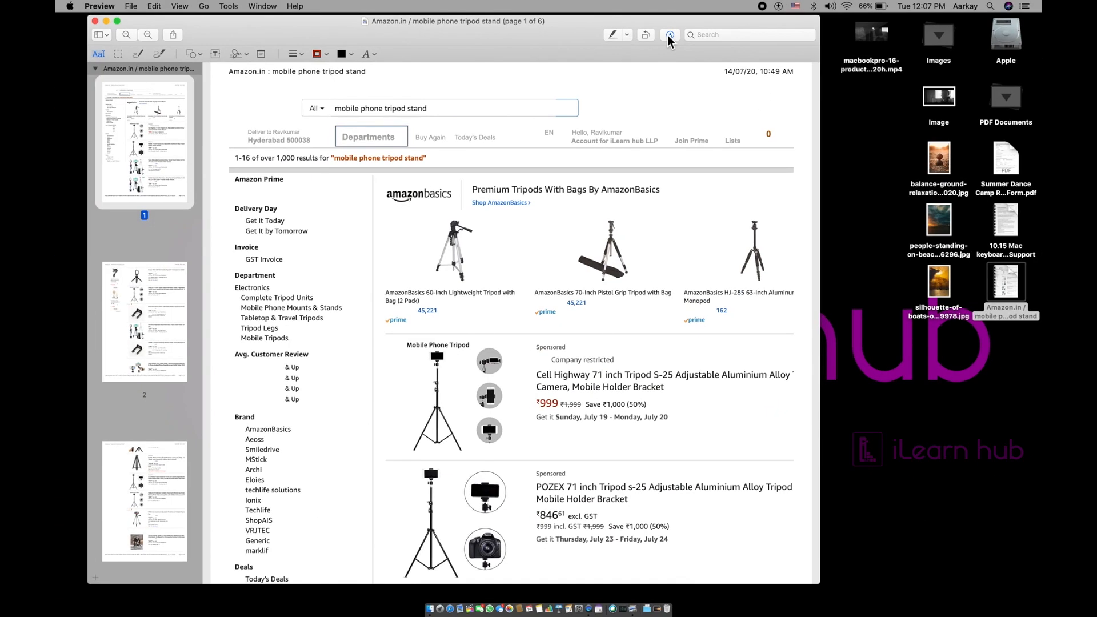
Step: Add a text box containing the person's first name to page 1 and place it beside the search results line above the AmazonBasics banner
left_click(214, 53)
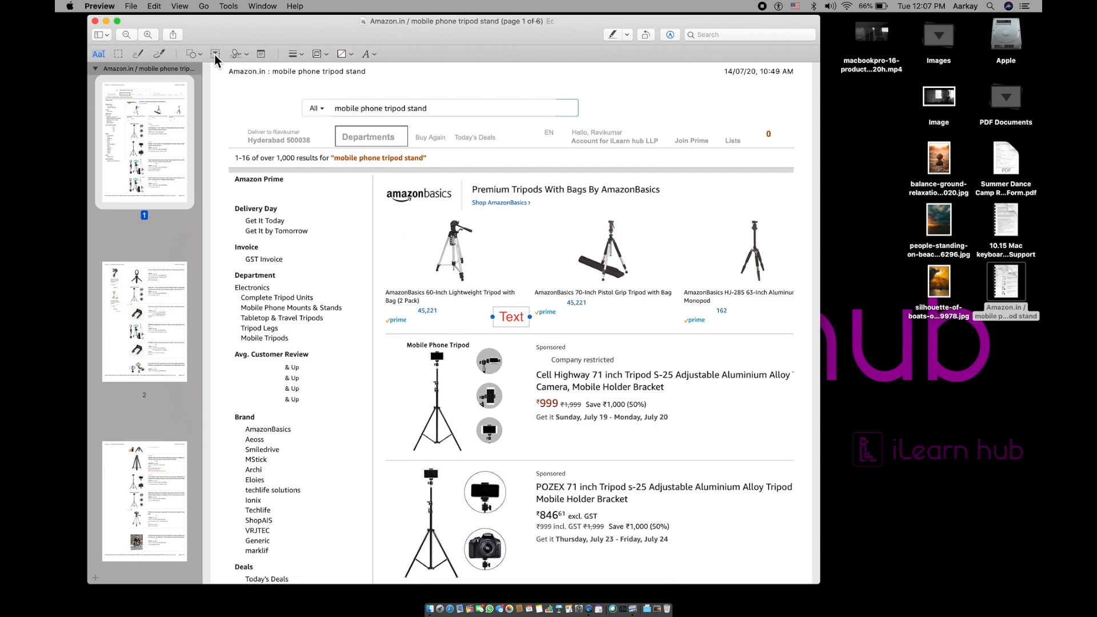
double_click(512, 318)
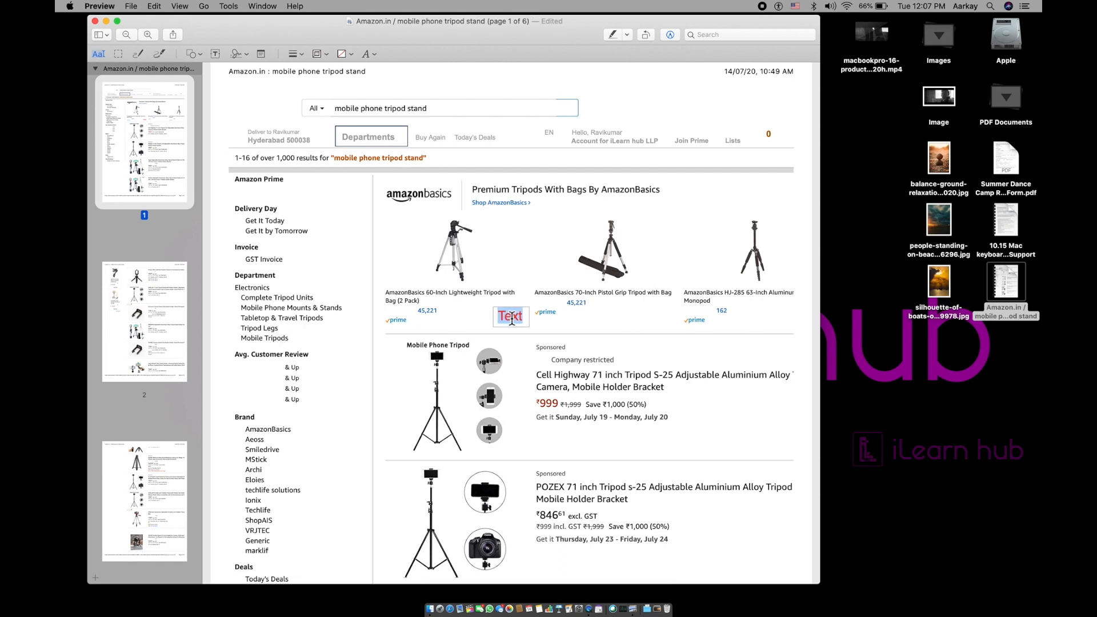
type("Ravikumar")
left_click(599, 324)
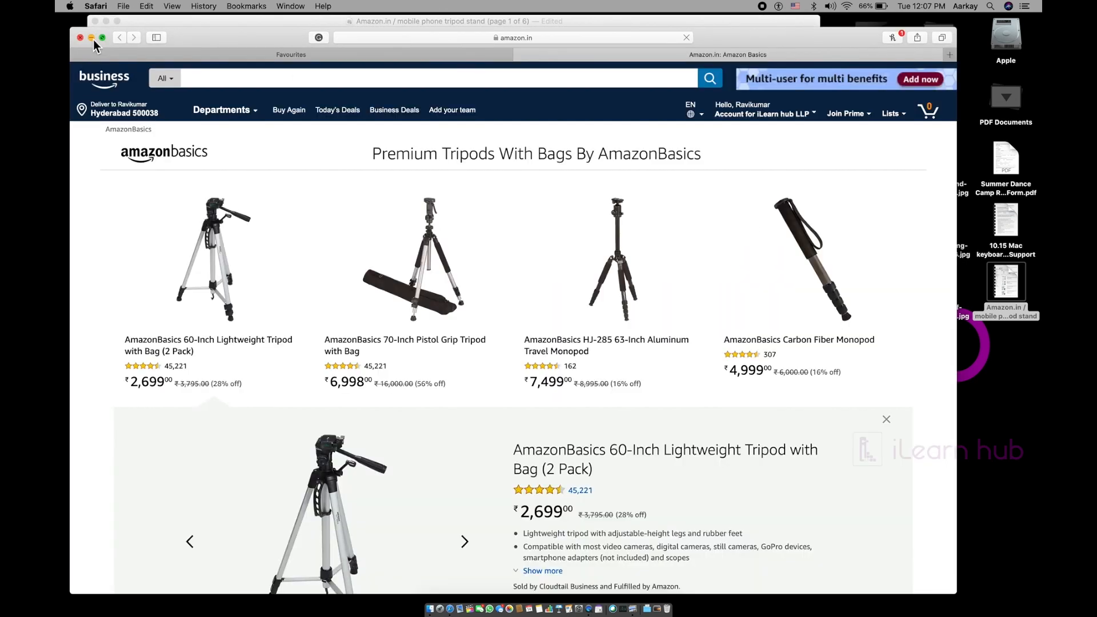
left_click(92, 38)
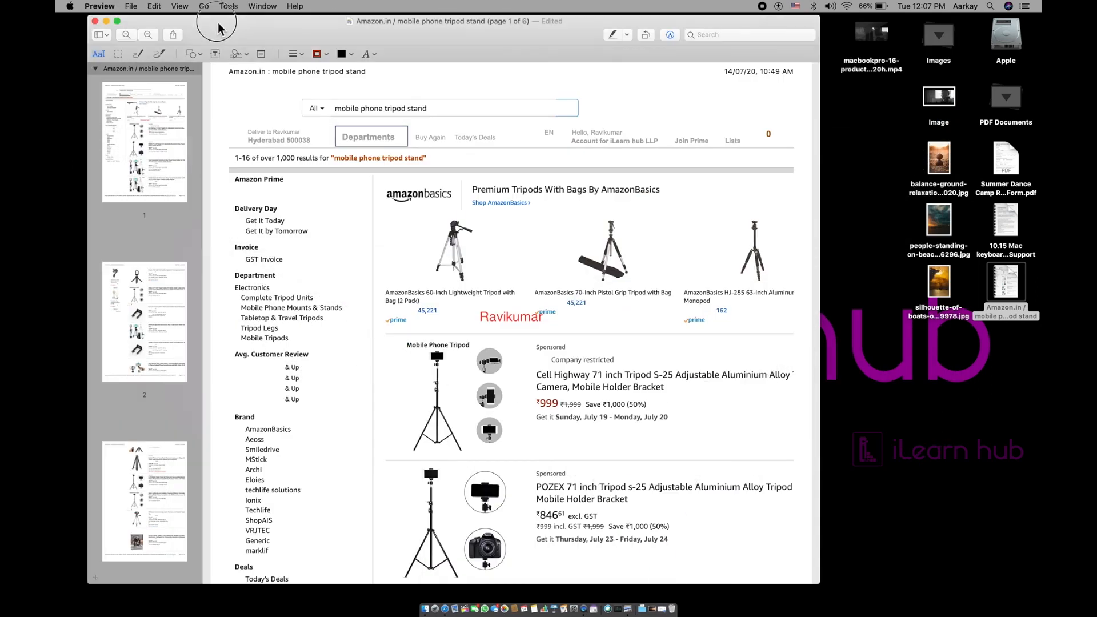
left_click(498, 320)
left_click_drag(498, 321, 551, 161)
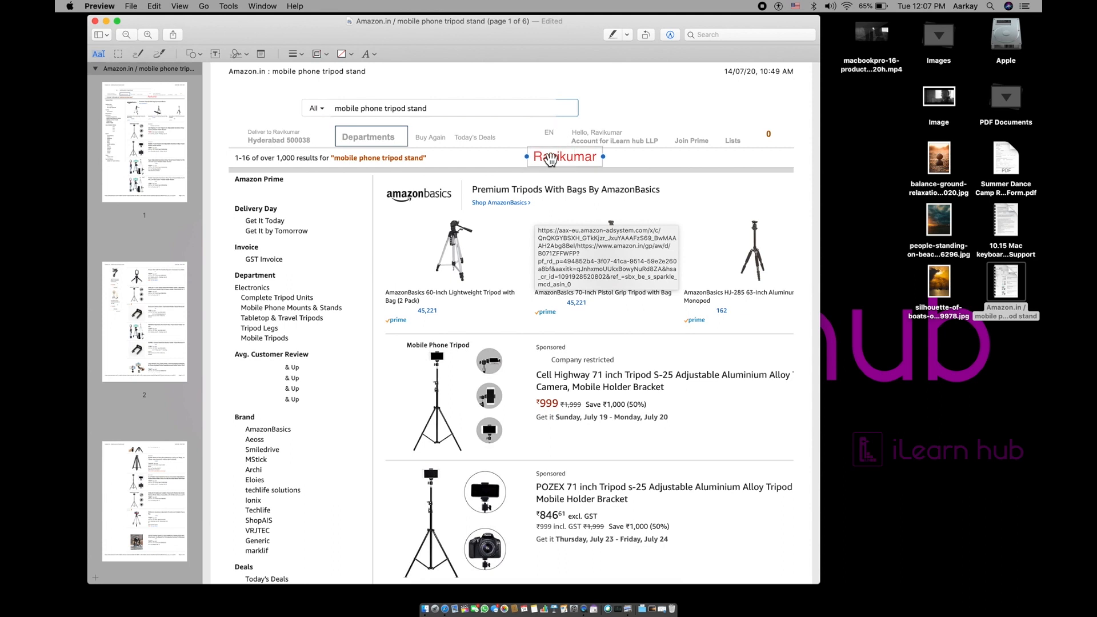
Step: Recolour the name text dark teal and change its font to Permanent Marker
double_click(551, 161)
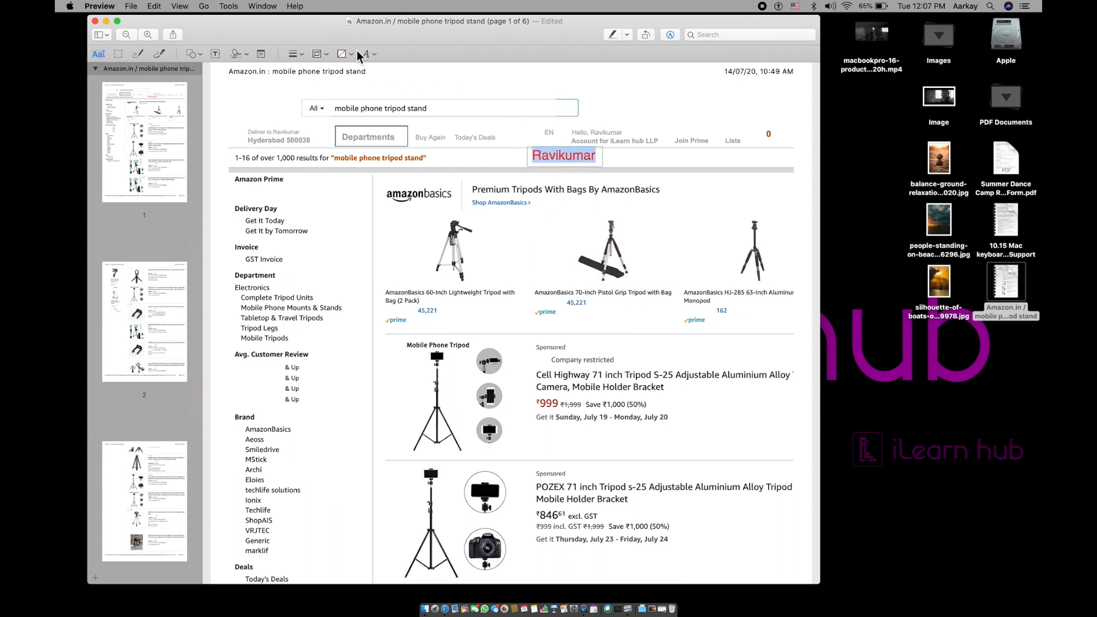
left_click(376, 55)
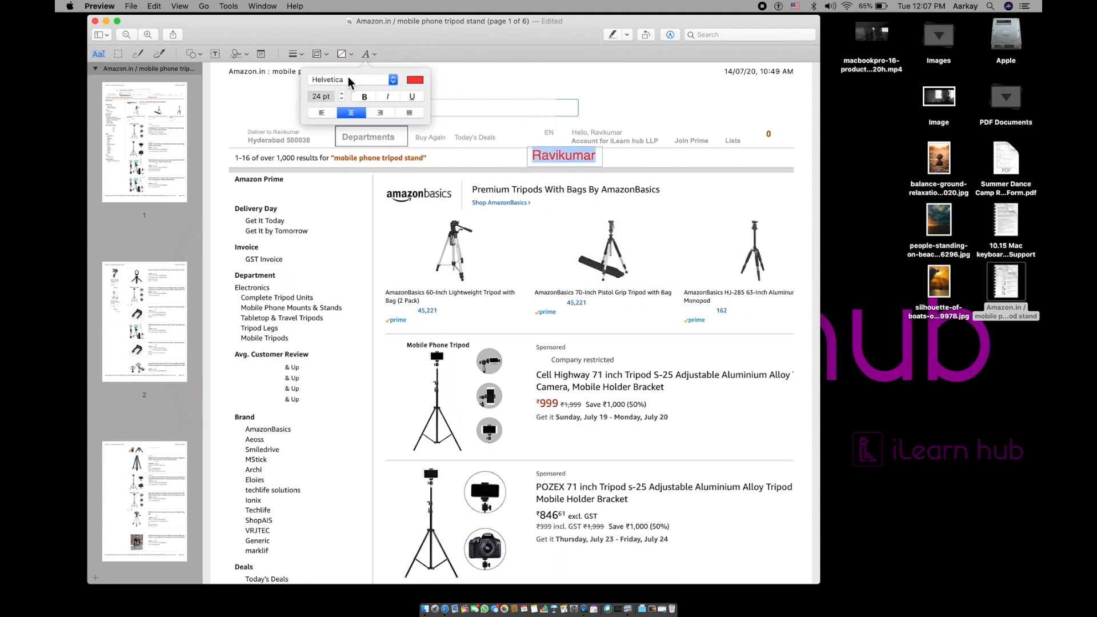
left_click(416, 80)
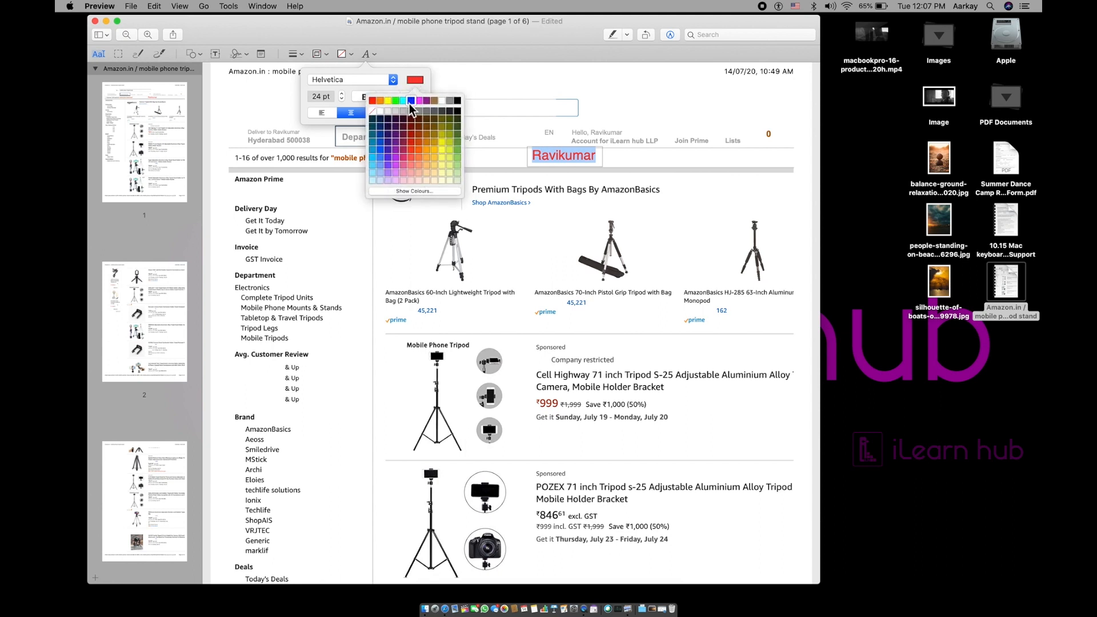
left_click(375, 122)
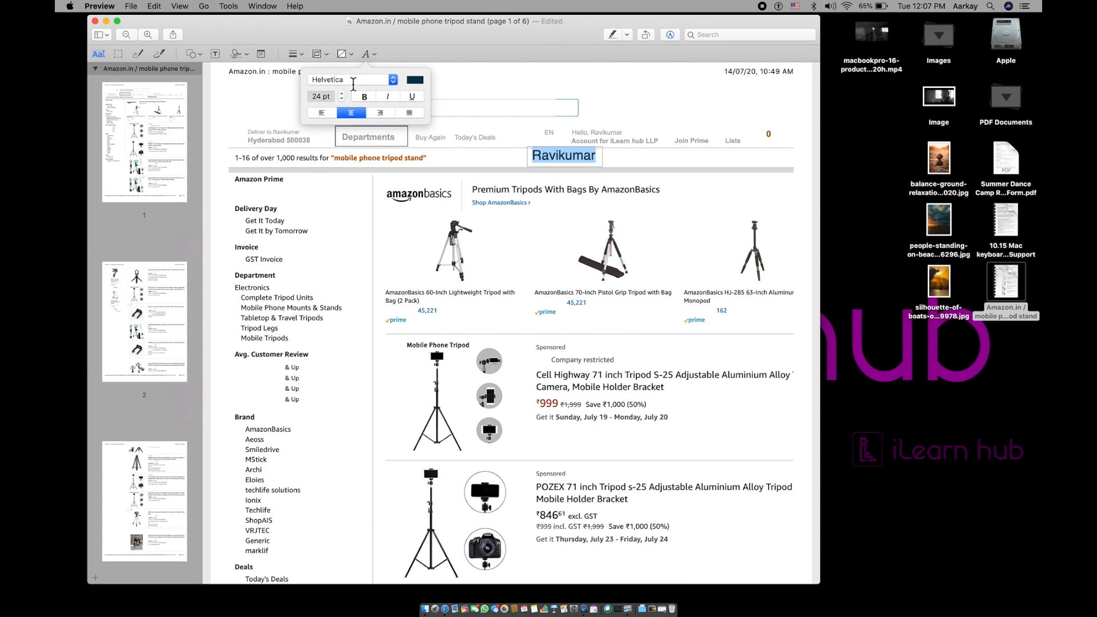
left_click(352, 81)
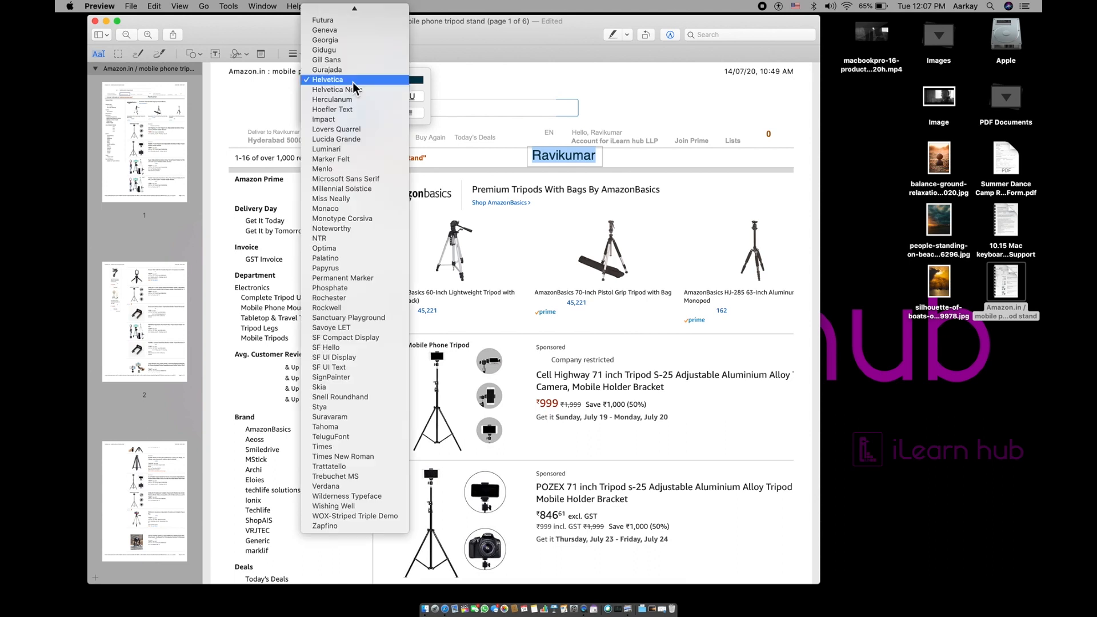
left_click(355, 280)
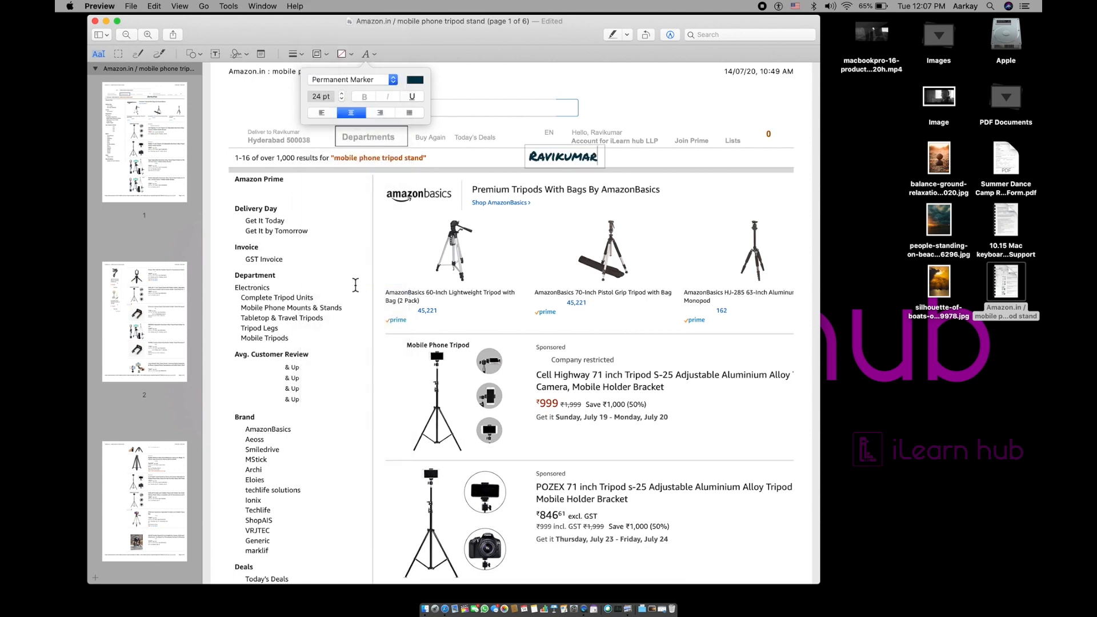
Step: Set the name text's font size to 31 pt
left_click(342, 99)
left_click(342, 99)
left_click(342, 99)
left_click(342, 99)
left_click(341, 99)
left_click(342, 99)
left_click(342, 98)
left_click(342, 94)
left_click(342, 94)
left_click(342, 93)
left_click(342, 93)
left_click(341, 93)
left_click(342, 94)
left_click(342, 93)
left_click(342, 93)
left_click(341, 93)
left_click(342, 93)
left_click(342, 94)
left_click(341, 93)
left_click(341, 93)
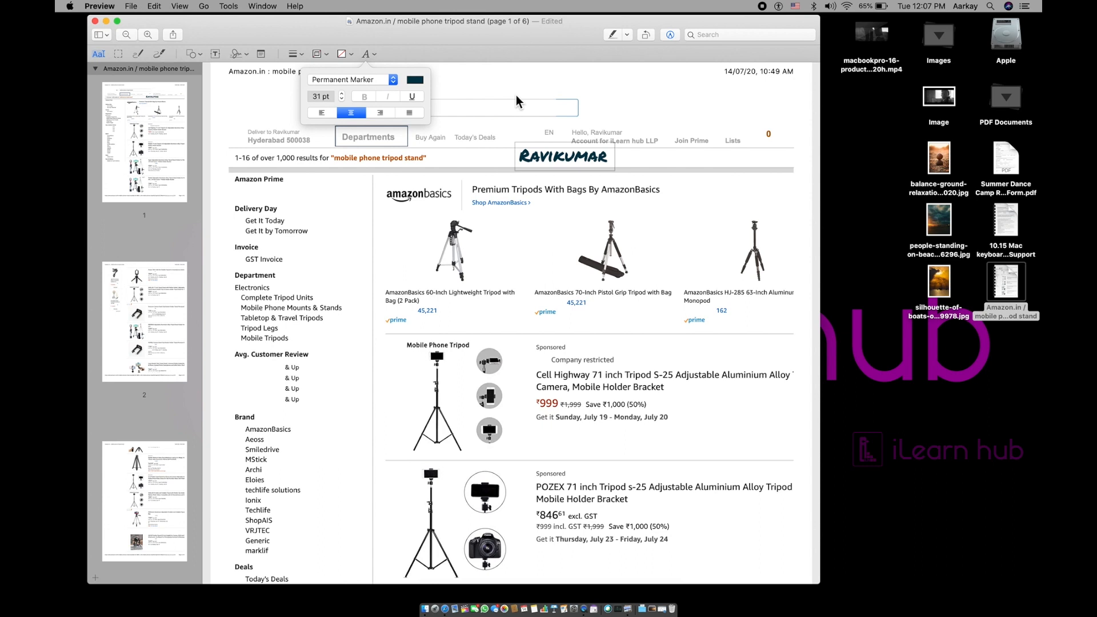
left_click(535, 83)
Step: Close the Amazon.in PDF and open the 10.15 Mac keyboard shortcuts PDF from the desktop
scroll(180, 342, "down", 10)
scroll(181, 342, "up", 10)
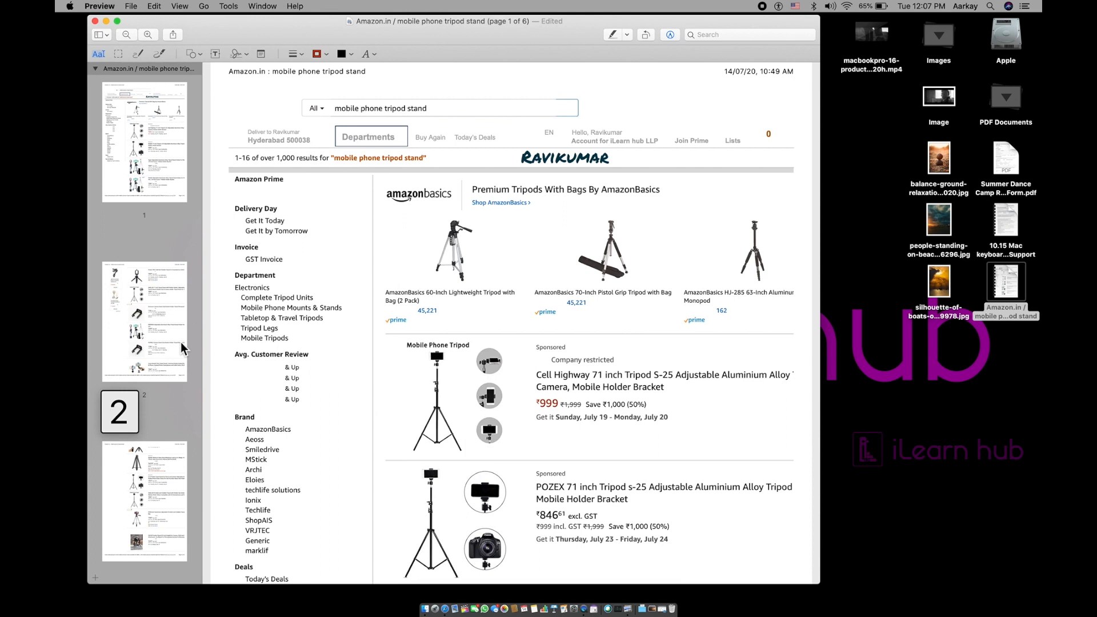
key("super+q")
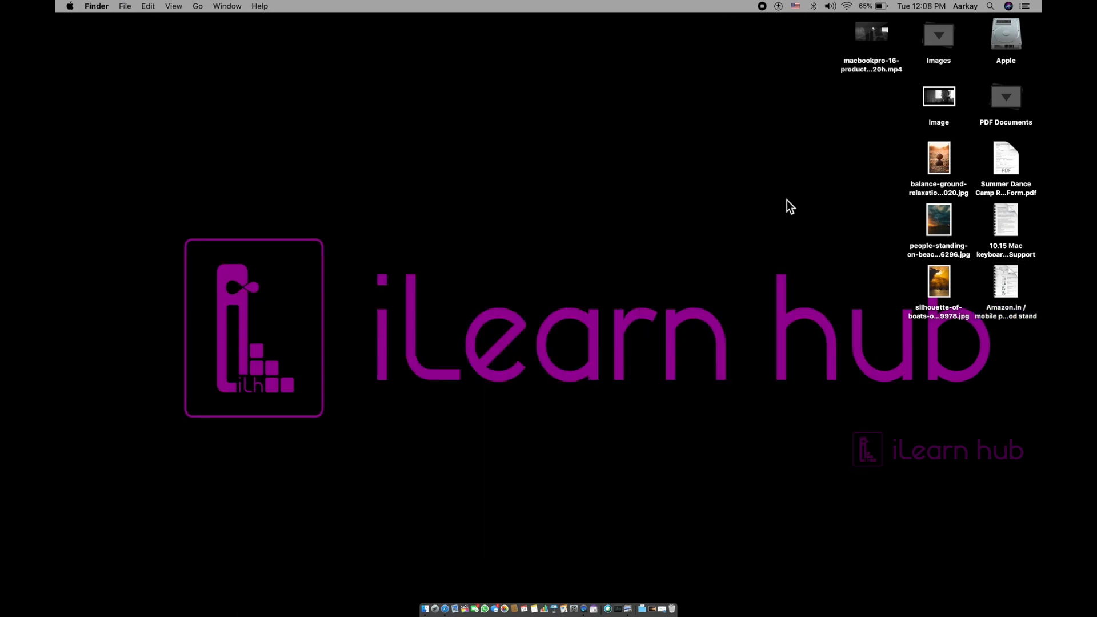
double_click(1006, 221)
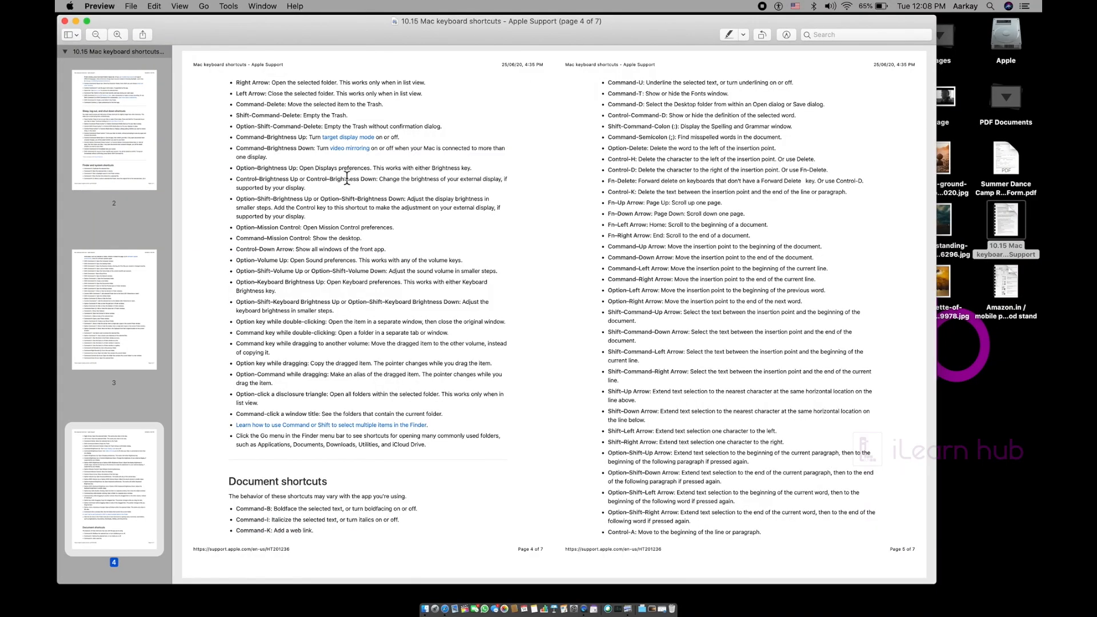
Step: Highlight the word "Command" in pink in the first line of page 2
scroll(347, 178, "up", 5)
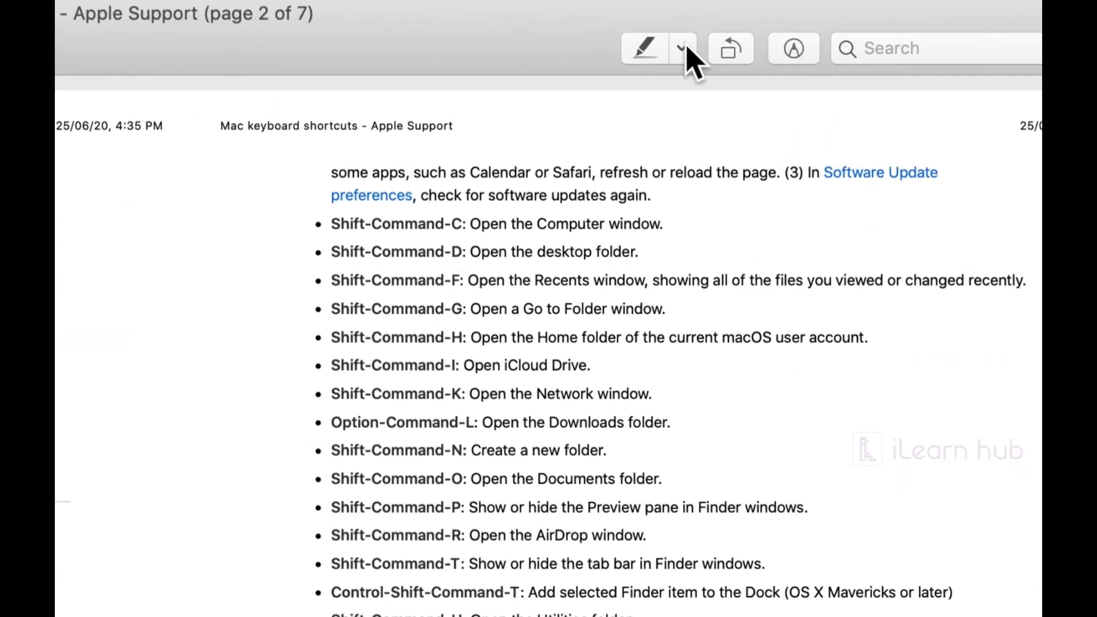
left_click(685, 46)
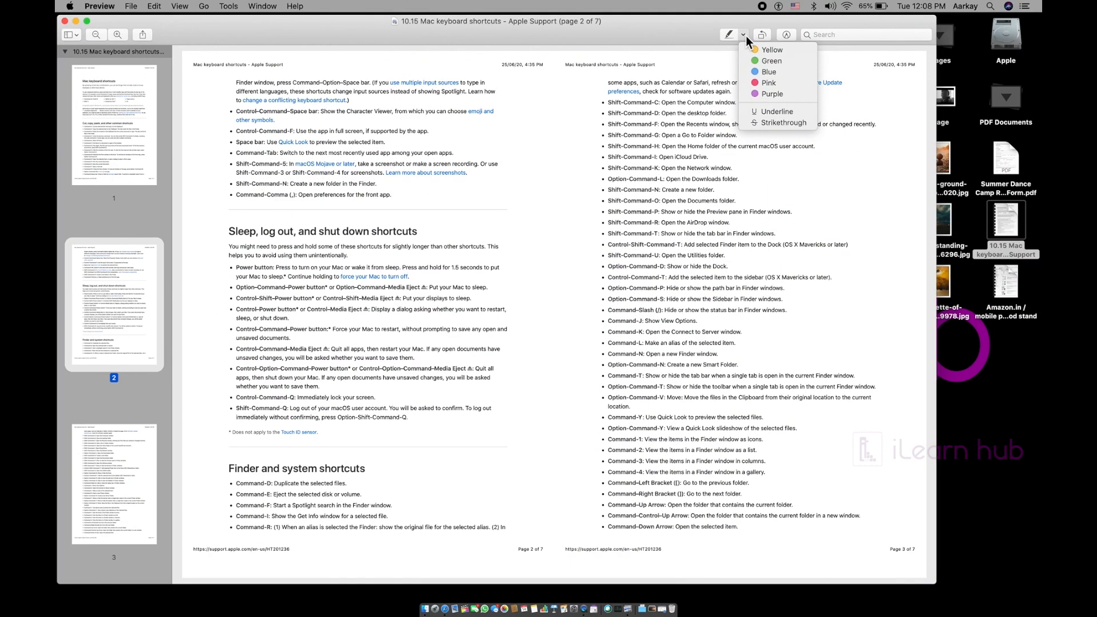
left_click(283, 86)
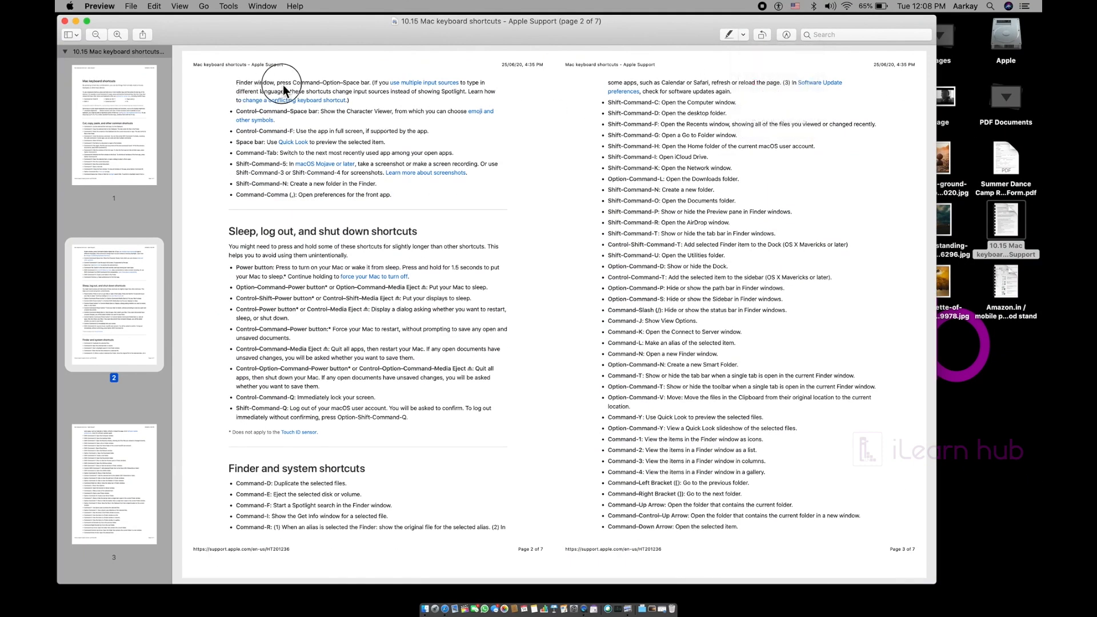
double_click(300, 83)
left_click(744, 34)
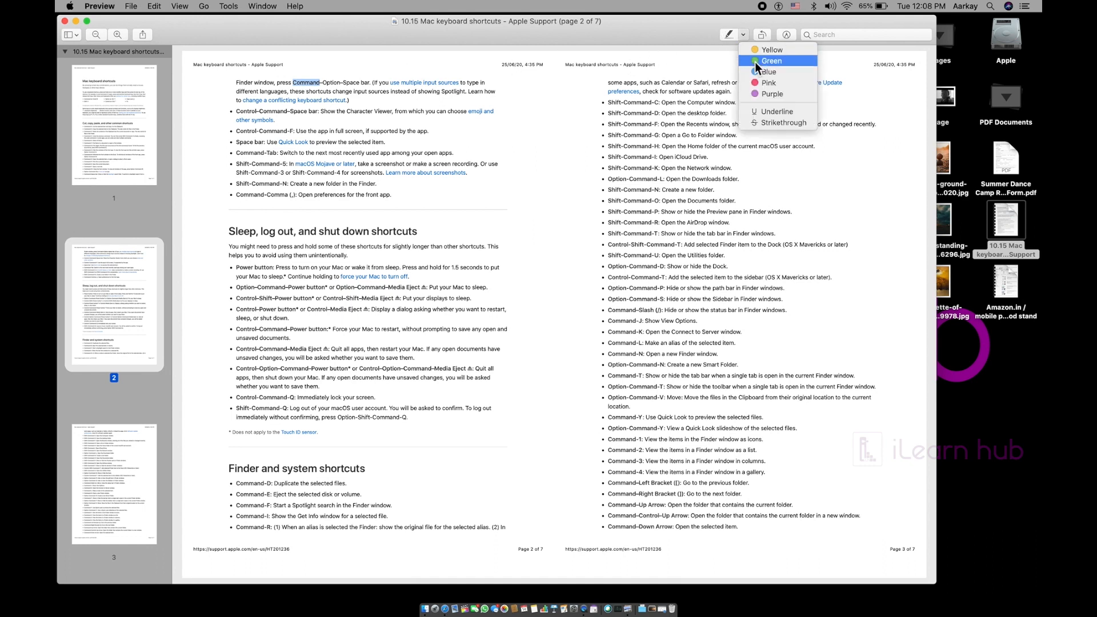
left_click(758, 83)
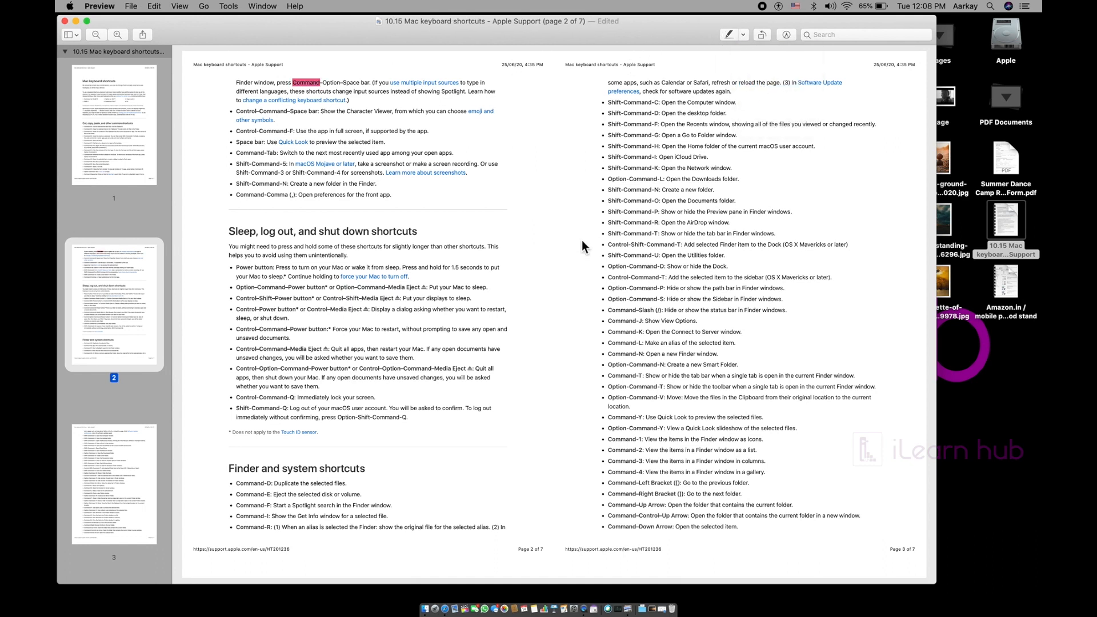
Step: Highlight the line "Shift-Command-N: Create a new folder." on page 3 in yellow
left_click_drag(719, 191, 608, 193)
left_click(744, 34)
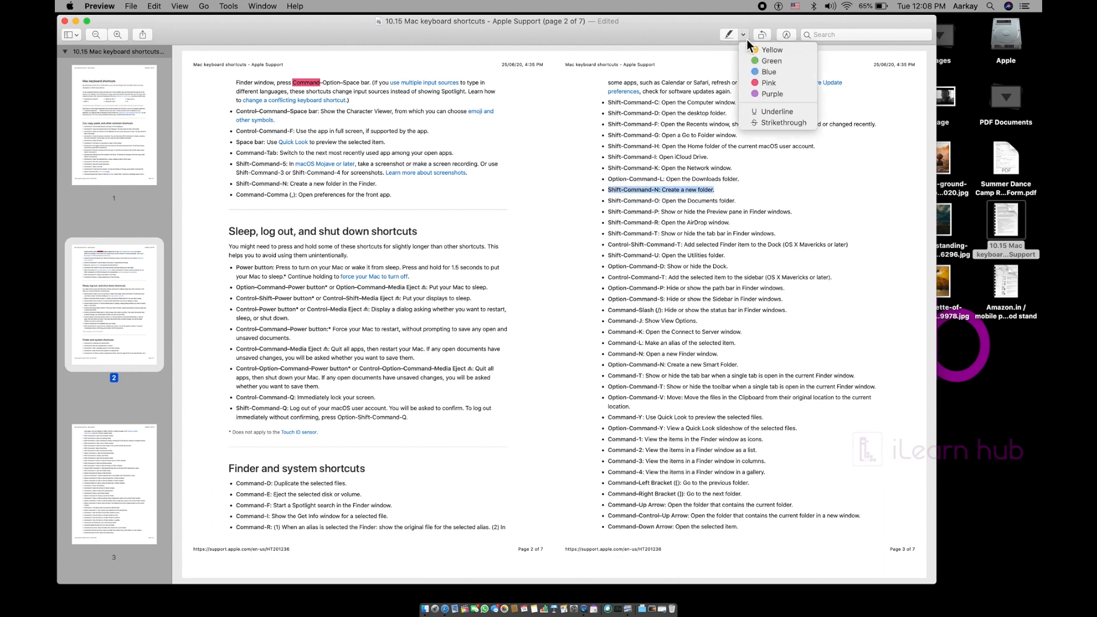
left_click(766, 52)
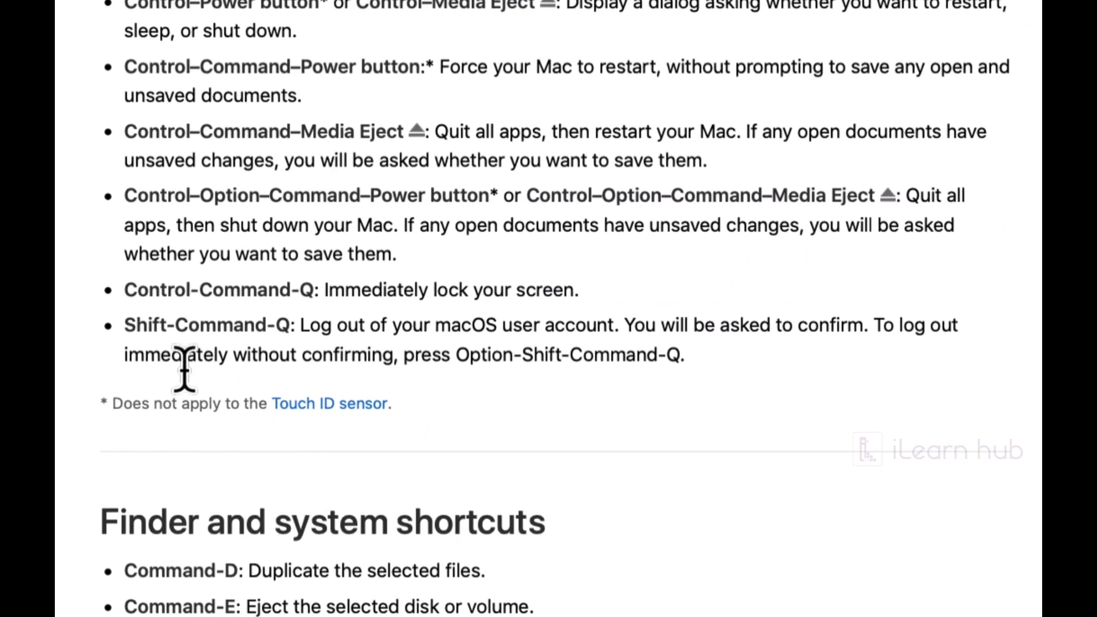
Step: Strike through the words "immediately without confirming," in the Shift-Command-Q entry on page 2
left_click_drag(125, 354, 400, 357)
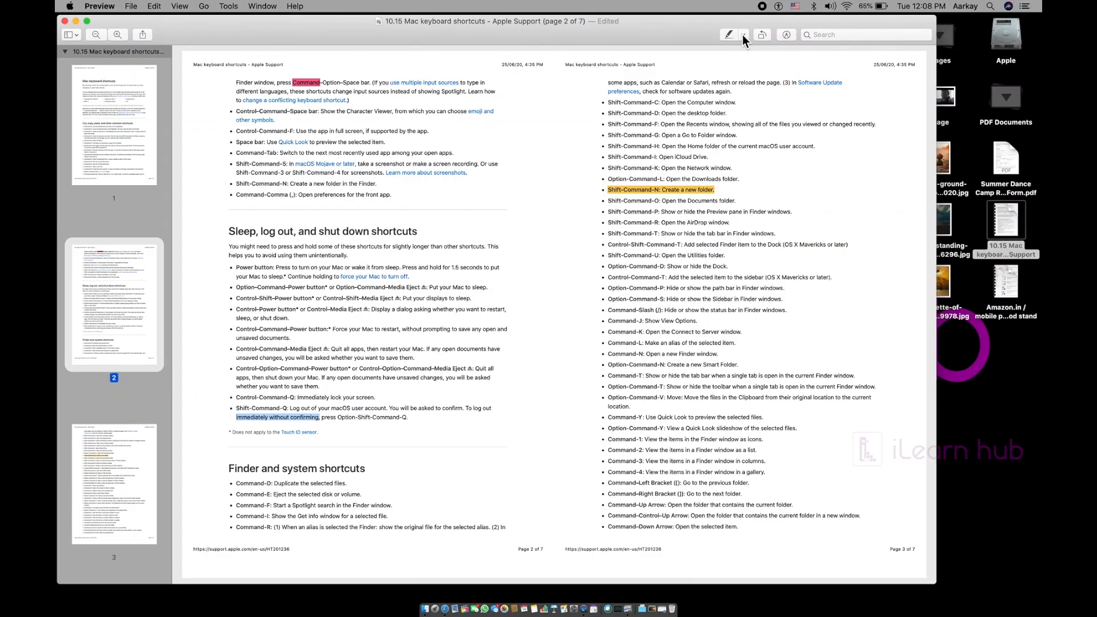
left_click(743, 35)
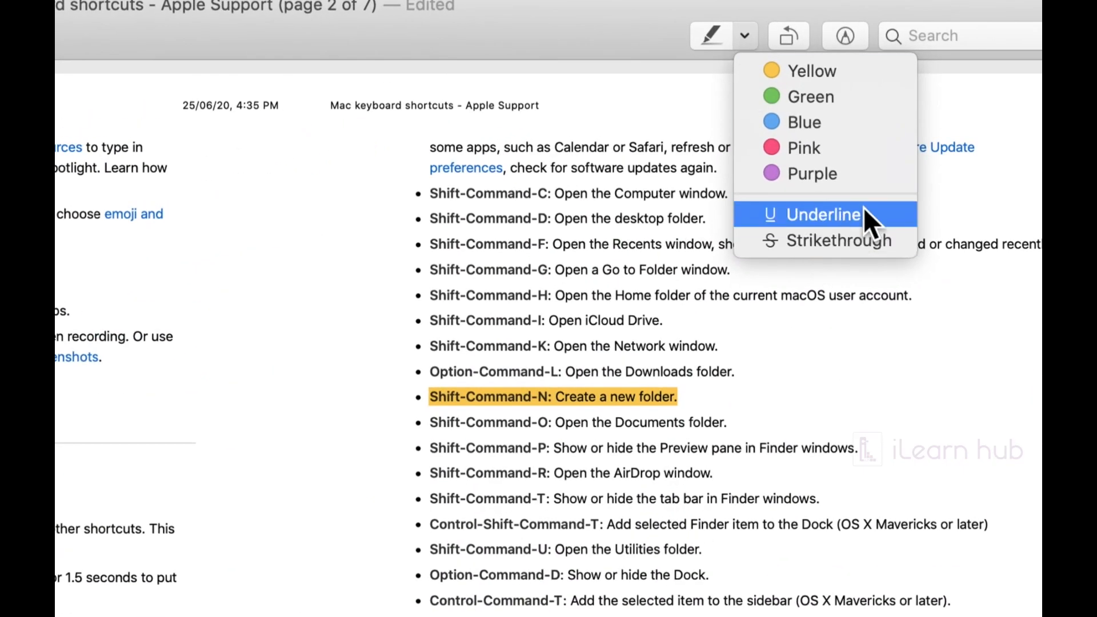
left_click(854, 240)
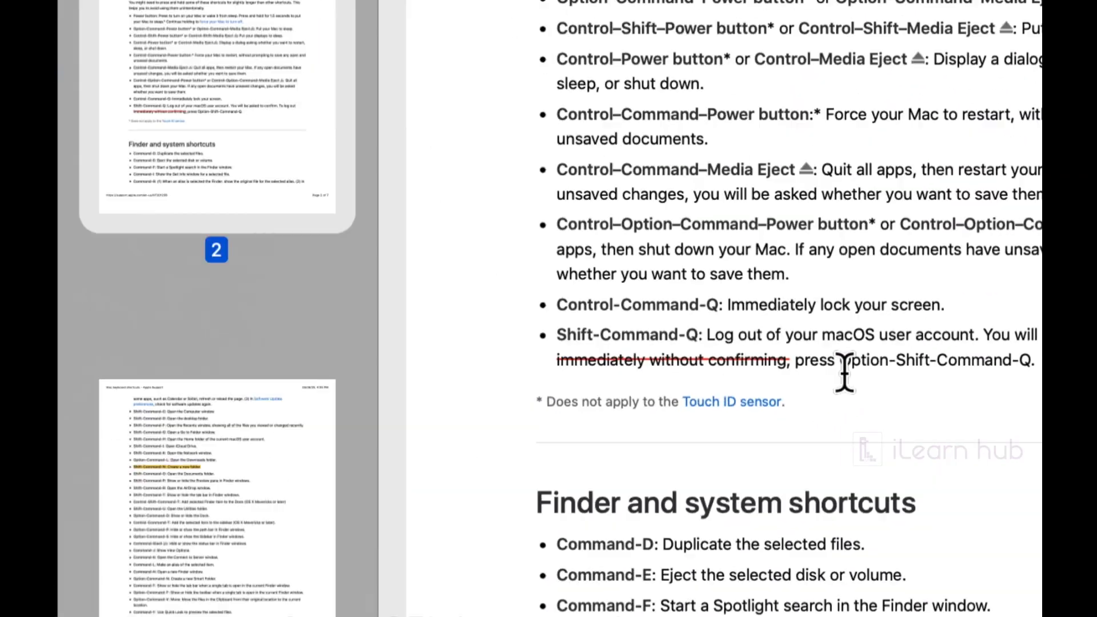
Step: Underline "Control-Power button* or Control-Media Eject: Display a dialog" in the sleep and shut down shortcuts on page 2
left_click_drag(237, 309, 419, 310)
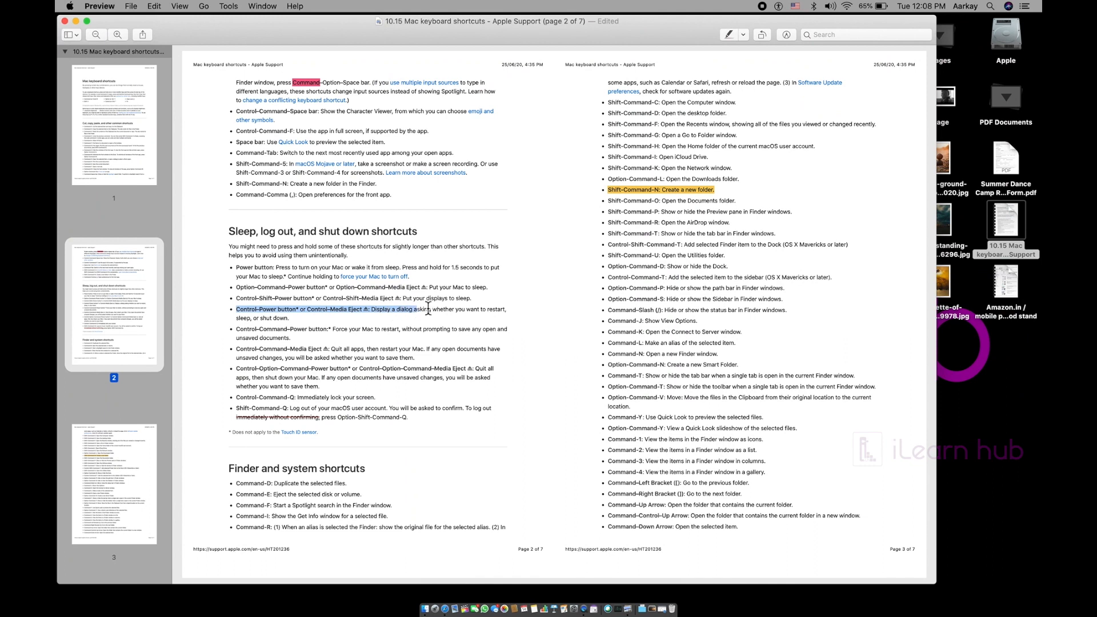
left_click(744, 36)
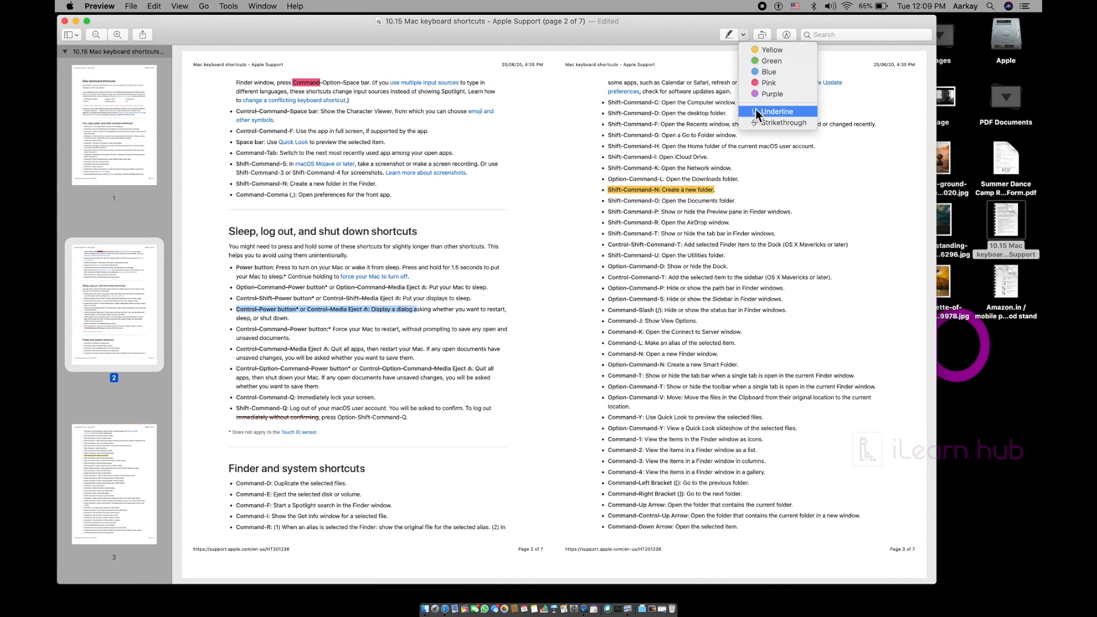
left_click(776, 112)
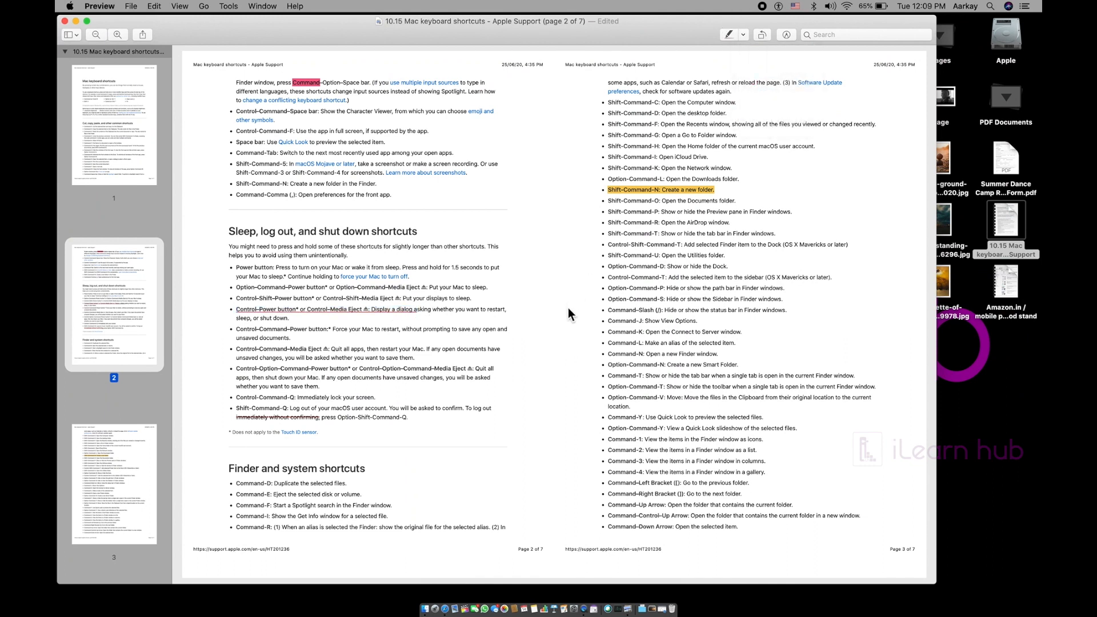
Step: Show the markup tools on page 6 and add an oval shape to the page
left_click(138, 125)
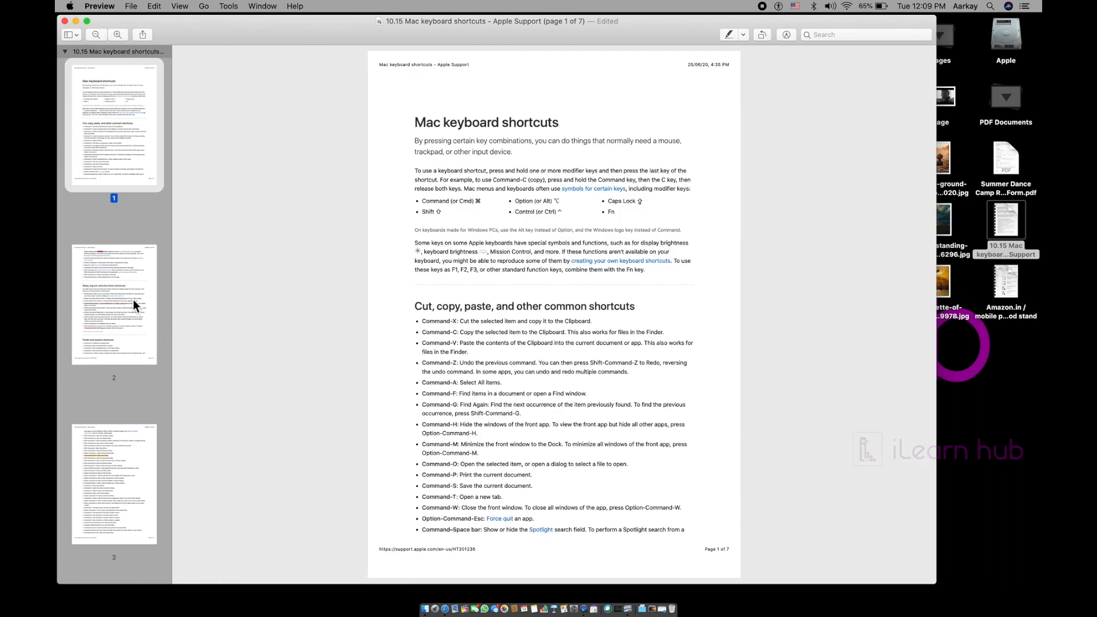
scroll(119, 481, "down", 10)
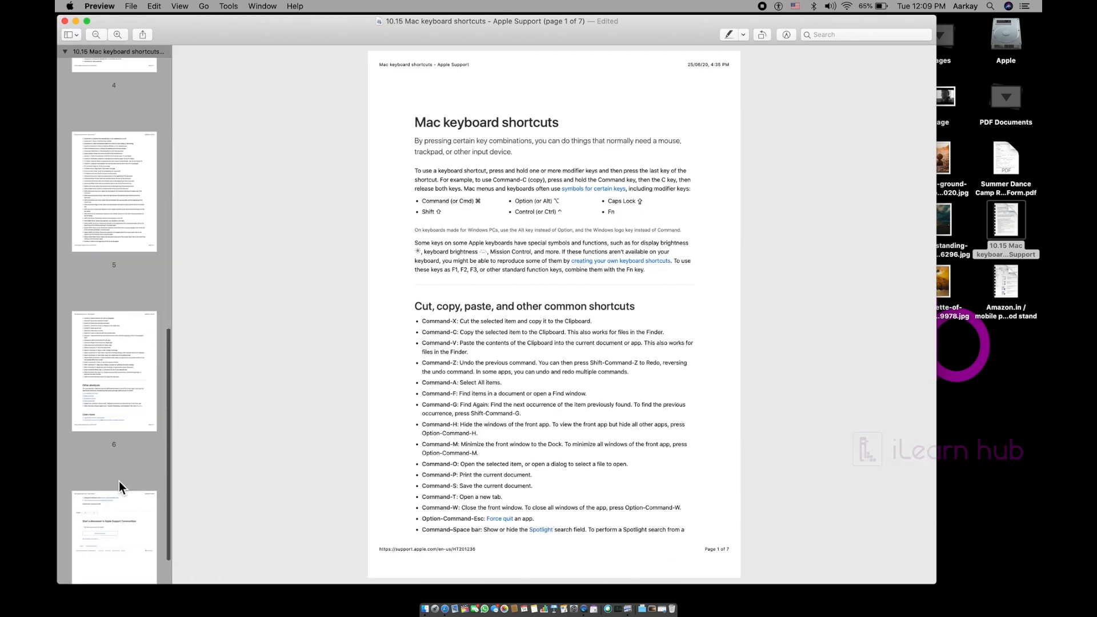
left_click(129, 334)
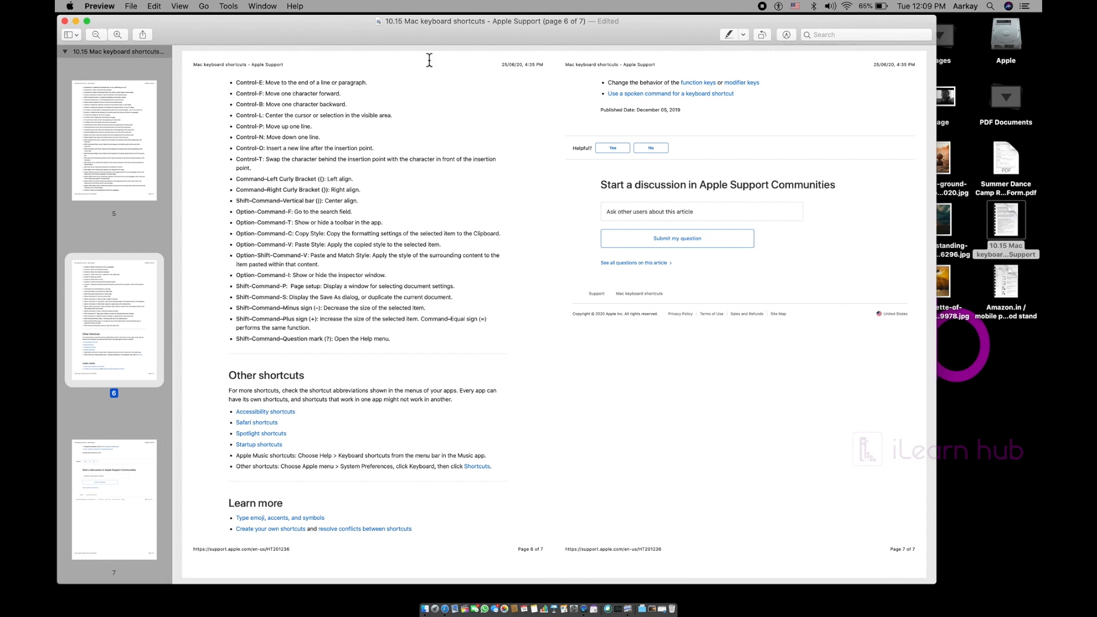
left_click(786, 35)
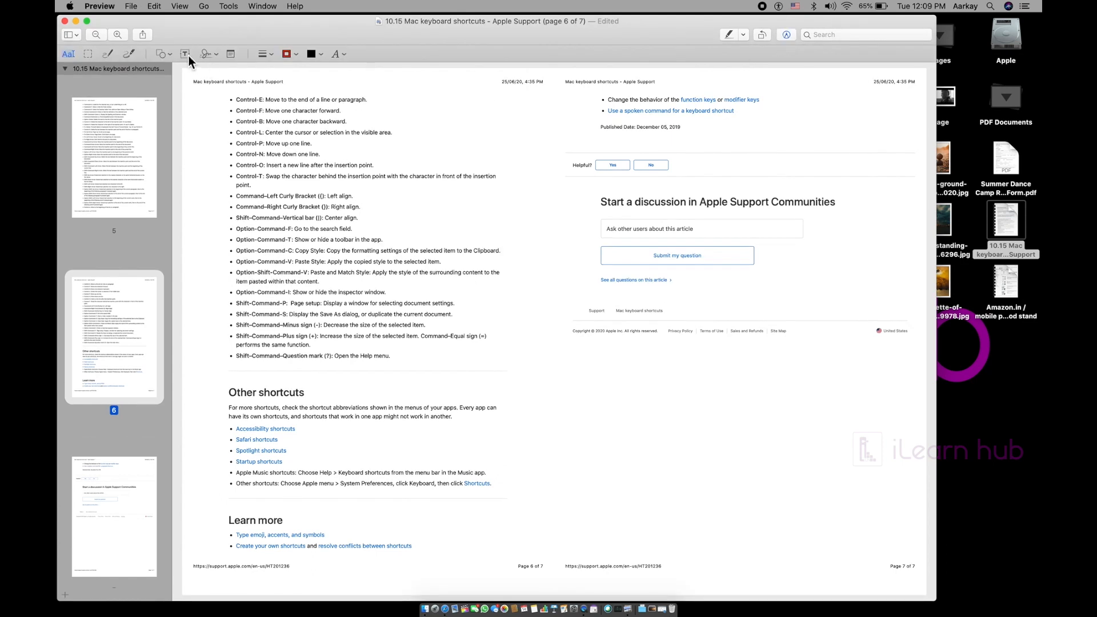
left_click(168, 57)
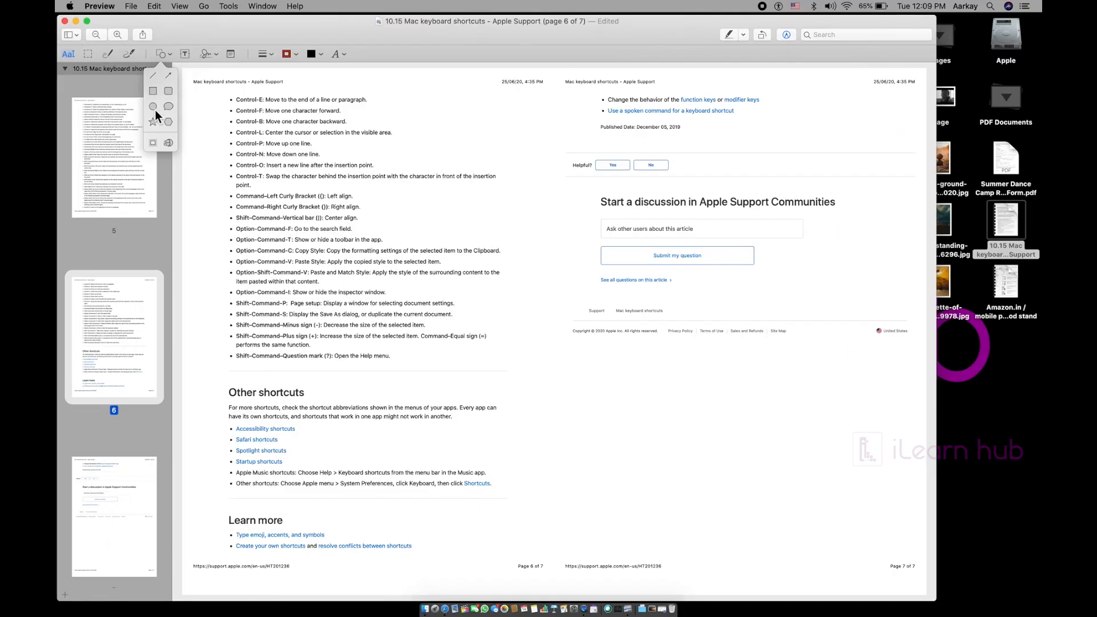
left_click(155, 111)
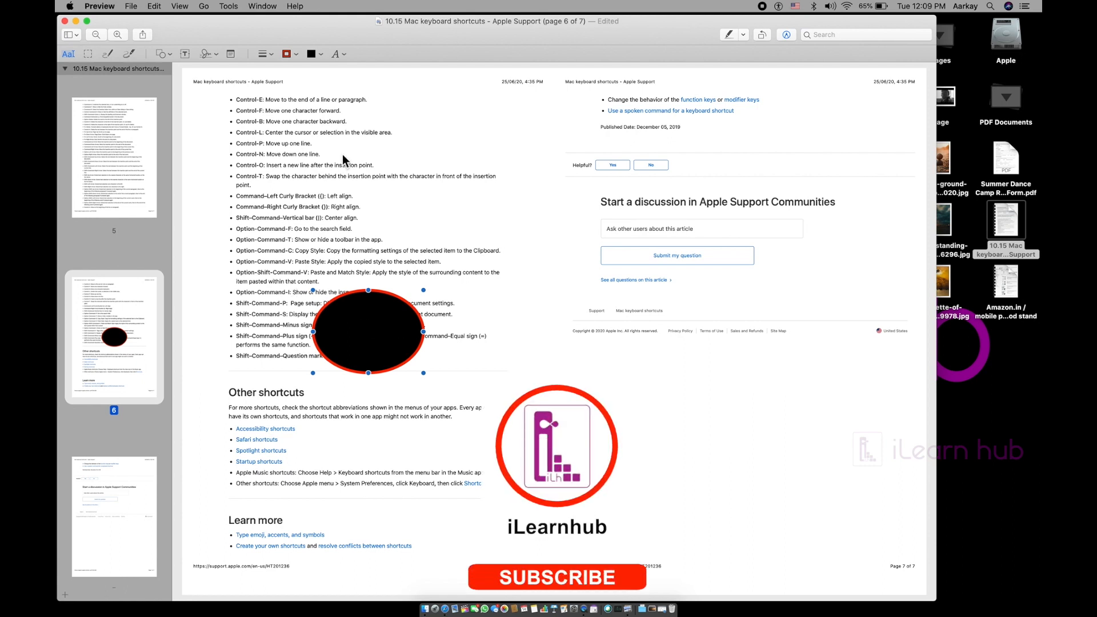
Step: Set the border colour of the oval on page 6 to none
left_click(297, 55)
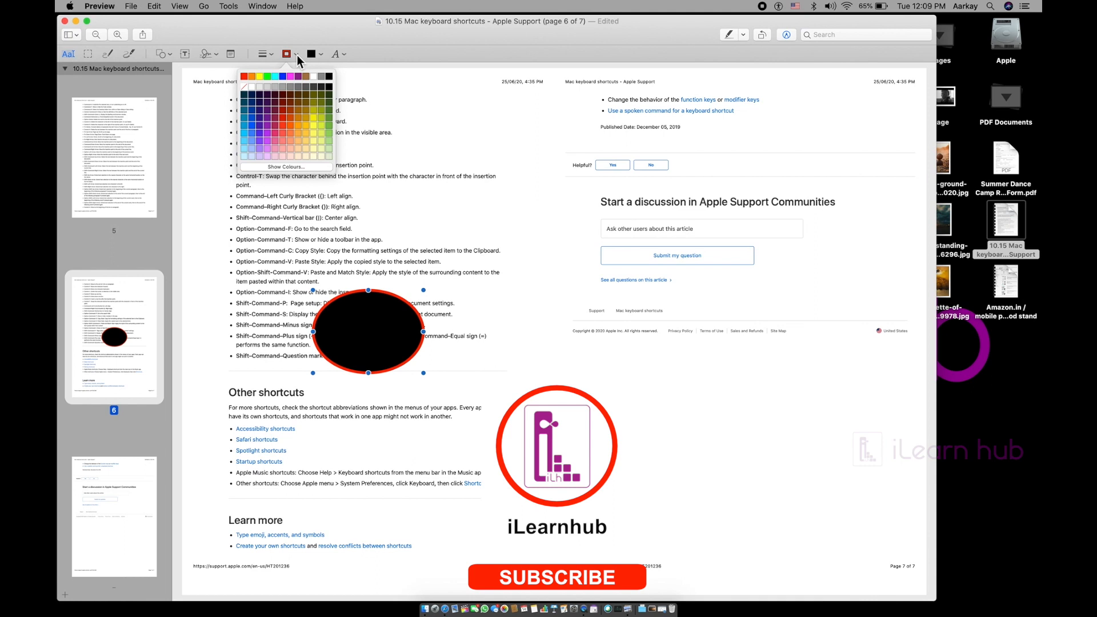
left_click(245, 86)
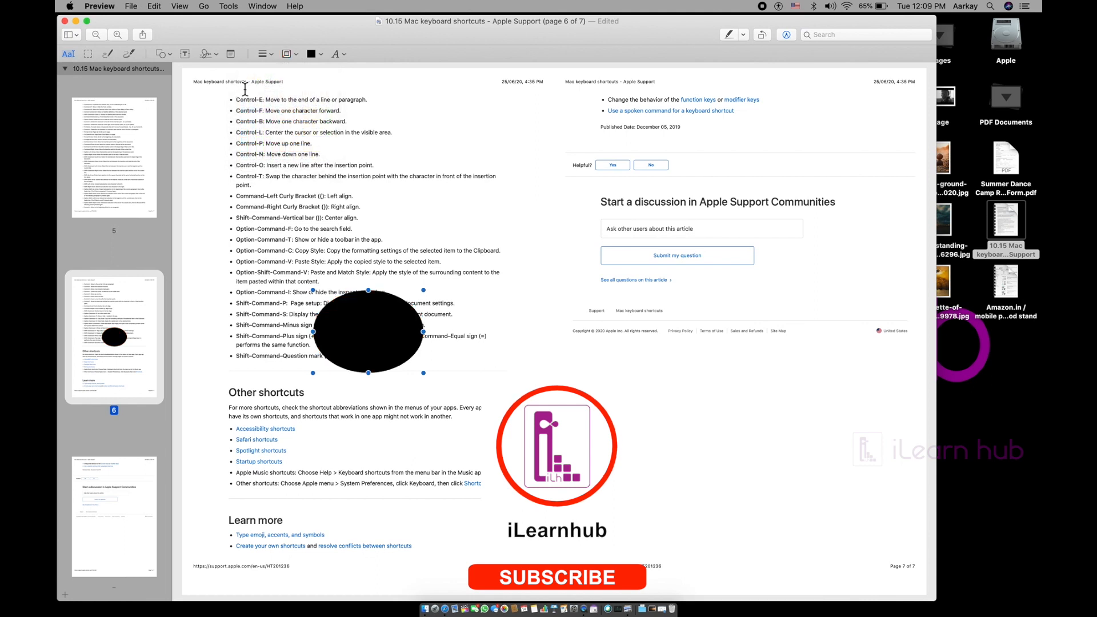
left_click(272, 53)
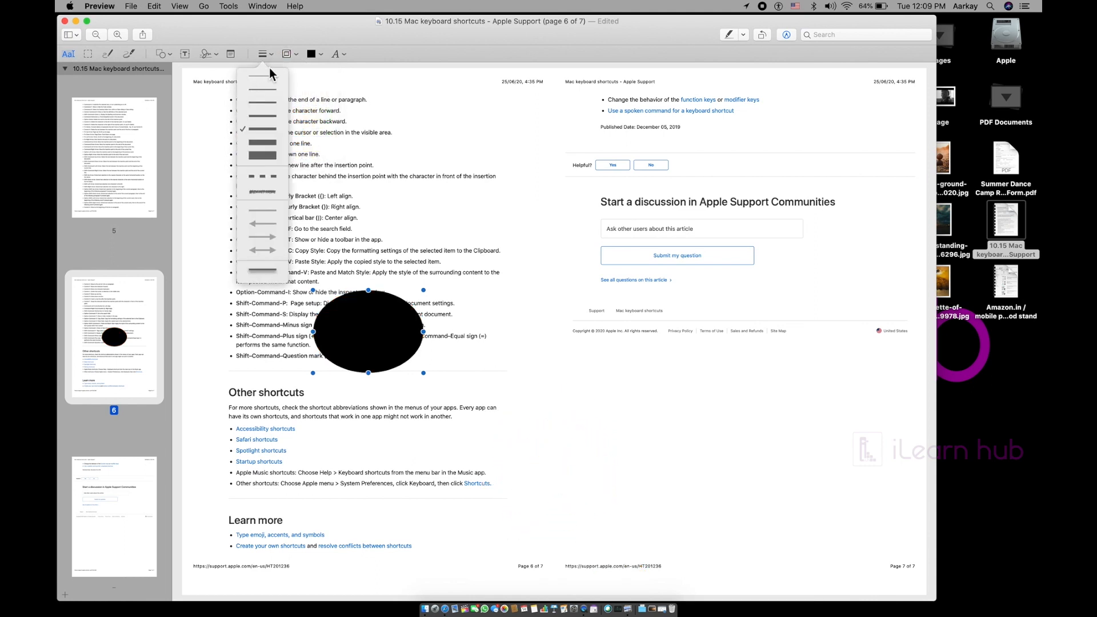
left_click(297, 55)
left_click(297, 55)
left_click(245, 91)
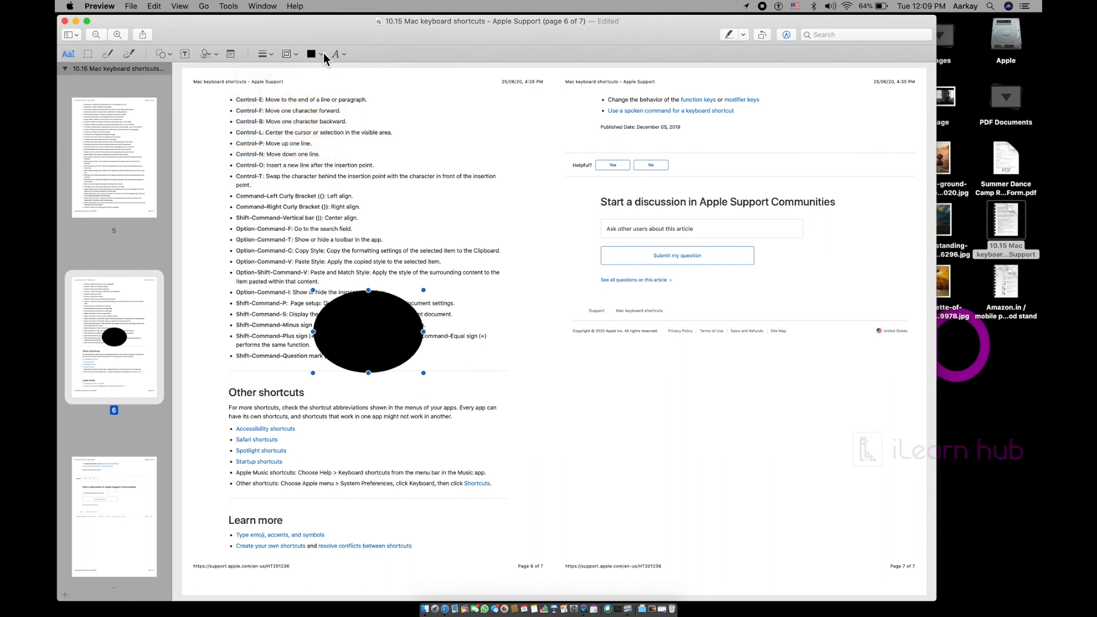
Step: Remove the oval's fill colour and set its border colour to red
left_click(323, 52)
left_click(268, 87)
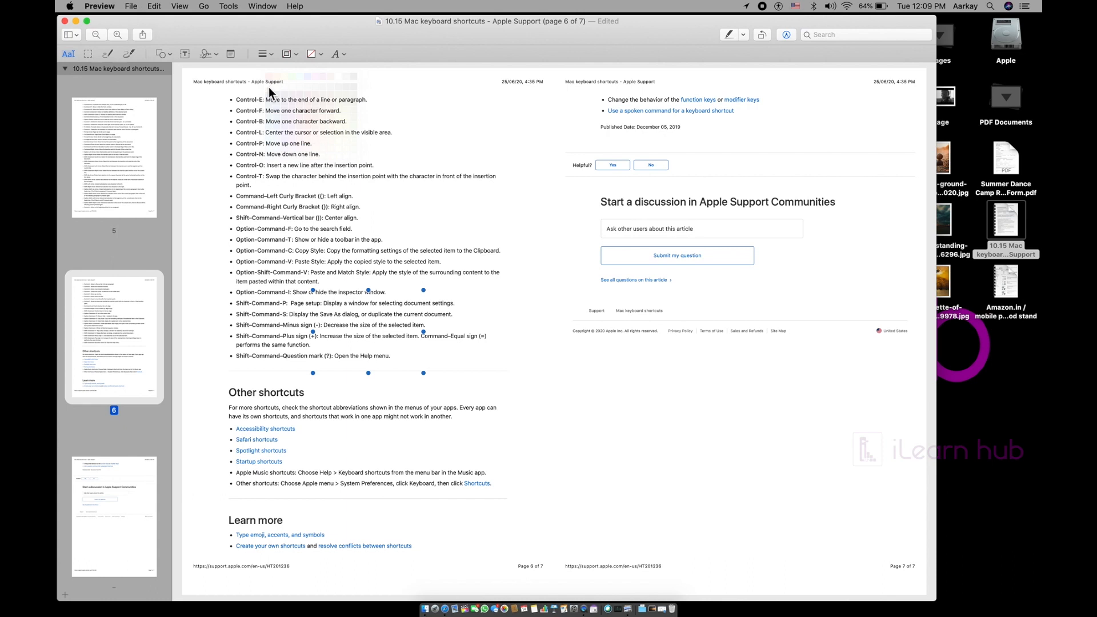
left_click(296, 54)
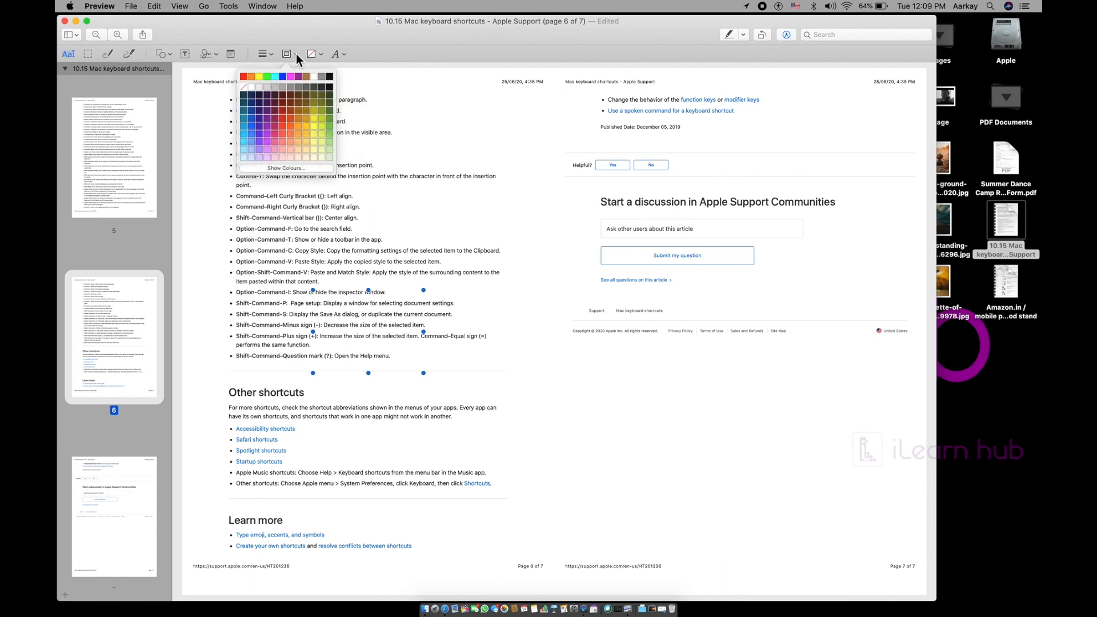
left_click(247, 75)
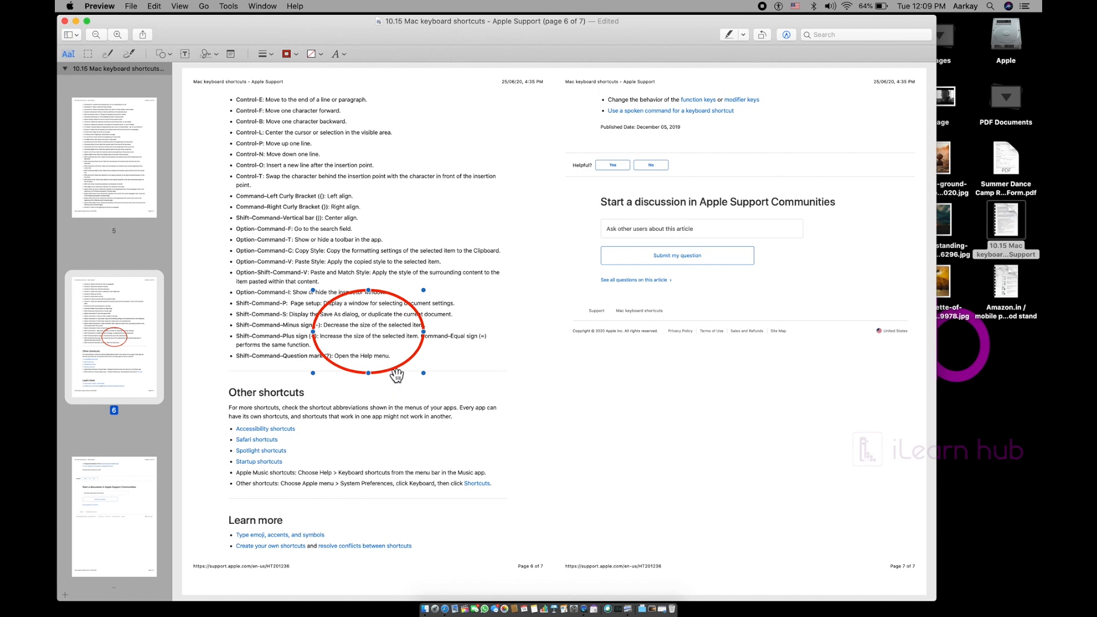
Step: Enlarge the red oval around the upper shortcuts on page 6 and add a note beginning "Important" below it
mouse_move(393, 371)
left_mouse_down()
mouse_move(338, 230)
mouse_move(280, 177)
mouse_move(318, 184)
mouse_move(506, 277)
left_mouse_up()
left_click(553, 350)
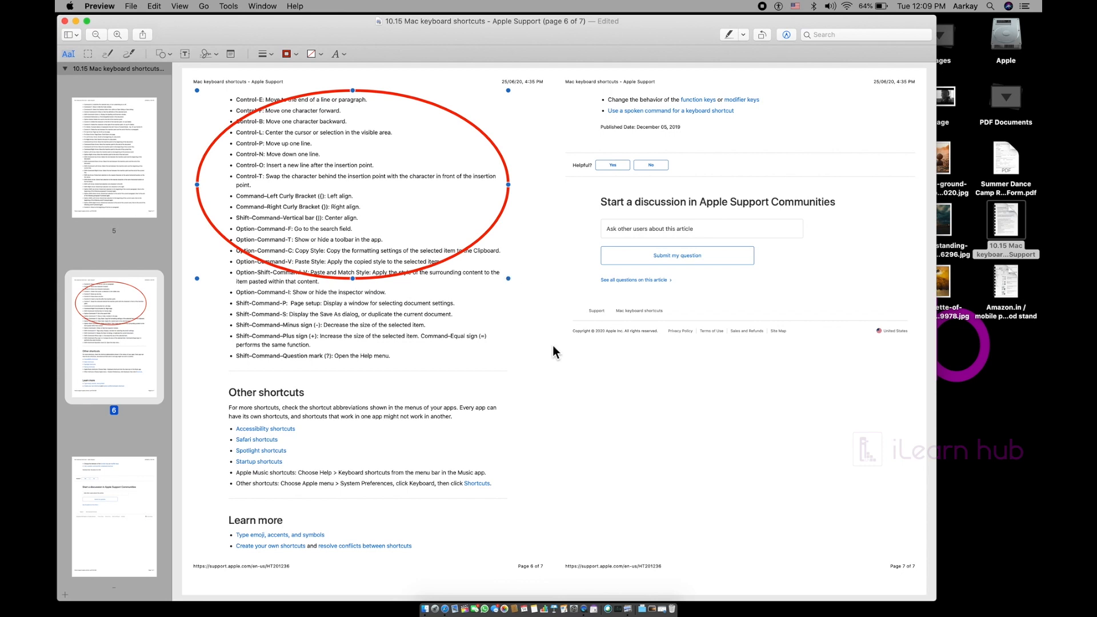
left_click(232, 54)
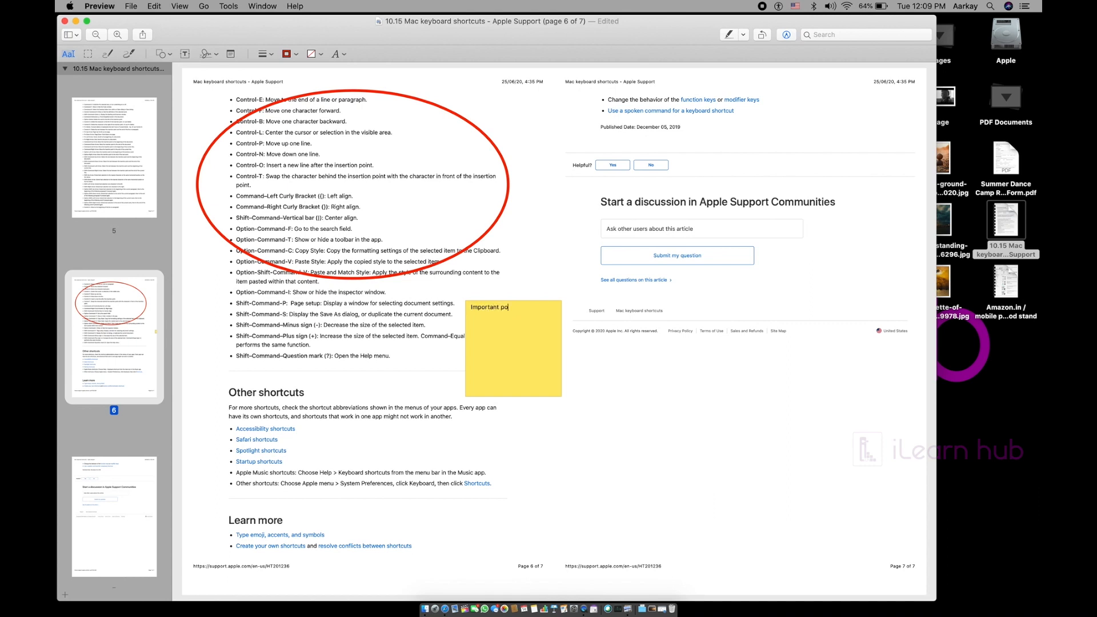
left_click(593, 436)
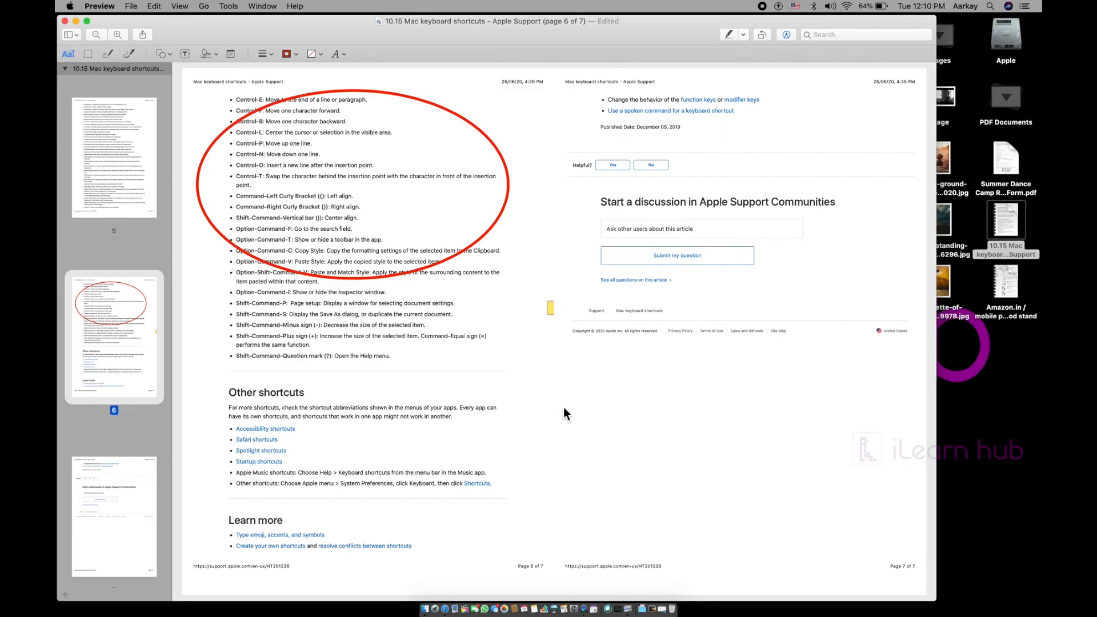
Step: Sketch a circle over the introductory paragraphs below the "Mac keyboard shortcuts" heading on page 1
scroll(123, 440, "up", 15)
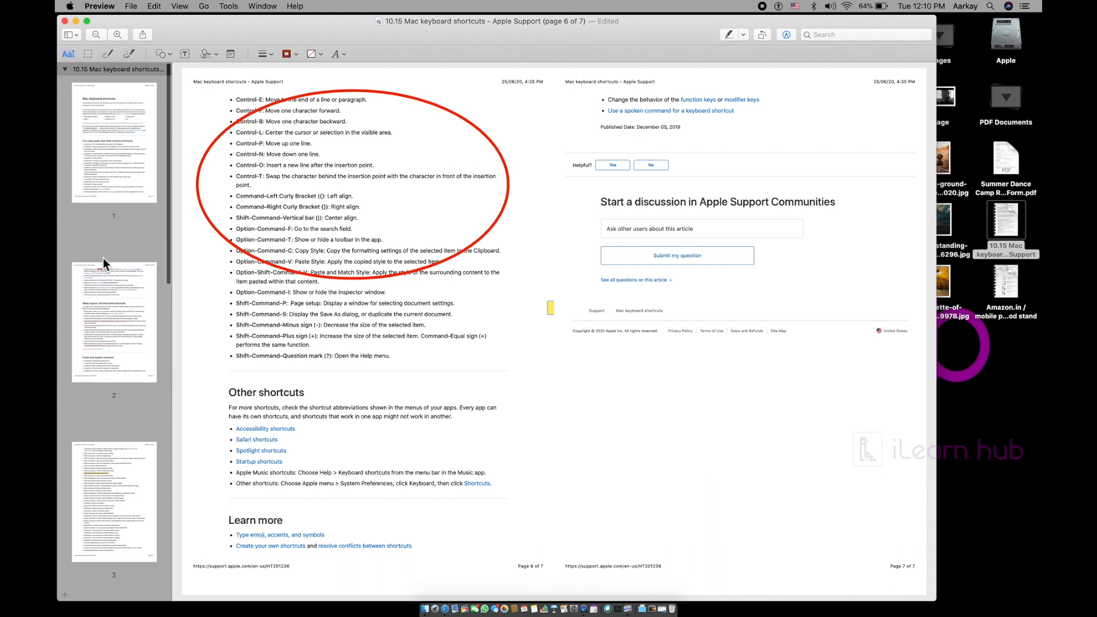
left_click(95, 138)
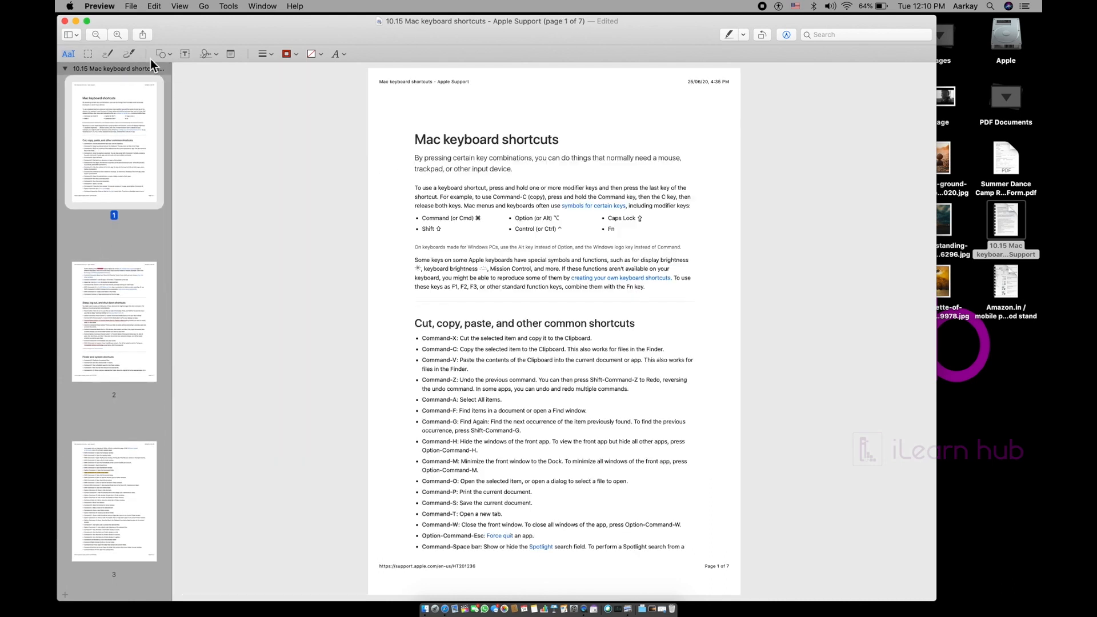
left_click(106, 55)
mouse_move(408, 292)
left_mouse_down()
mouse_move(466, 149)
mouse_move(456, 303)
mouse_move(431, 283)
left_mouse_up()
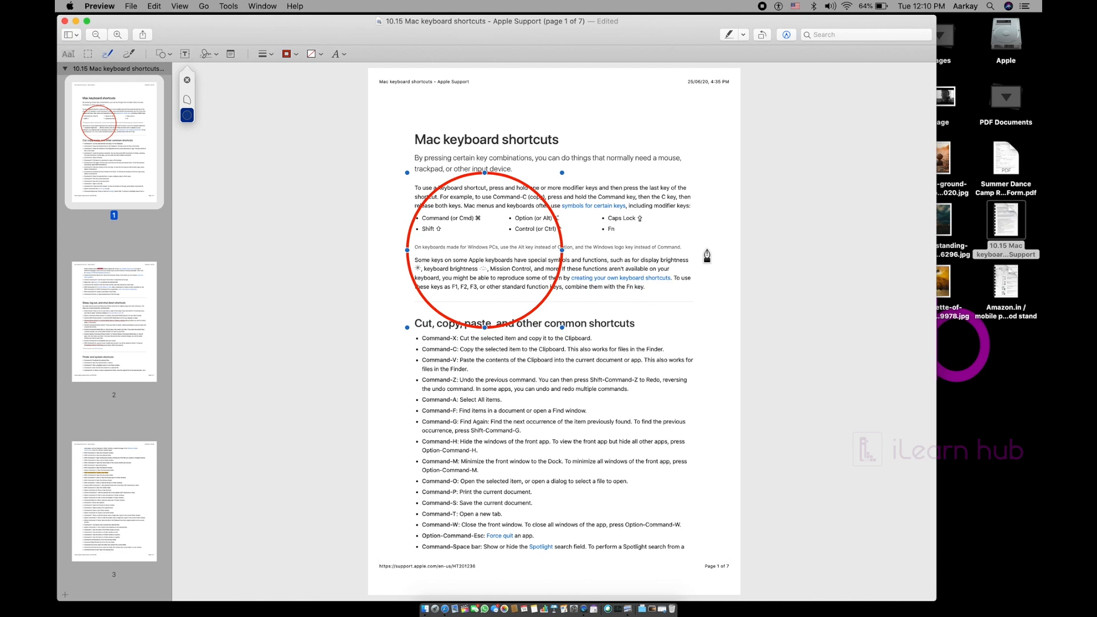
Step: Sketch a freehand curved outline over the shortcut list on page 3 and move it slightly down the page
left_click(139, 335)
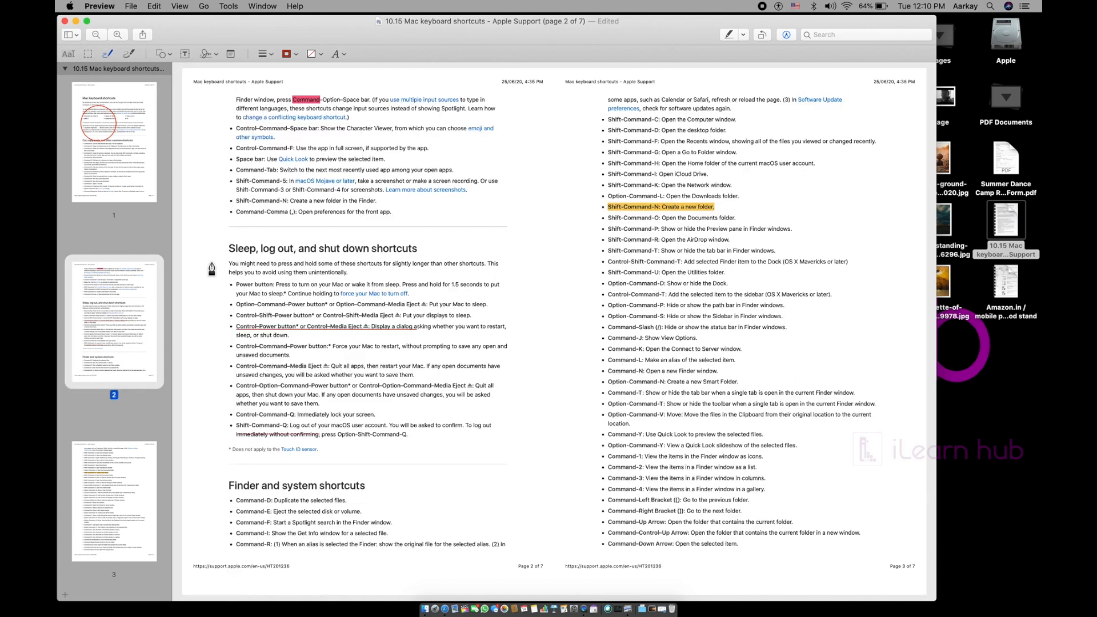
left_click(167, 55)
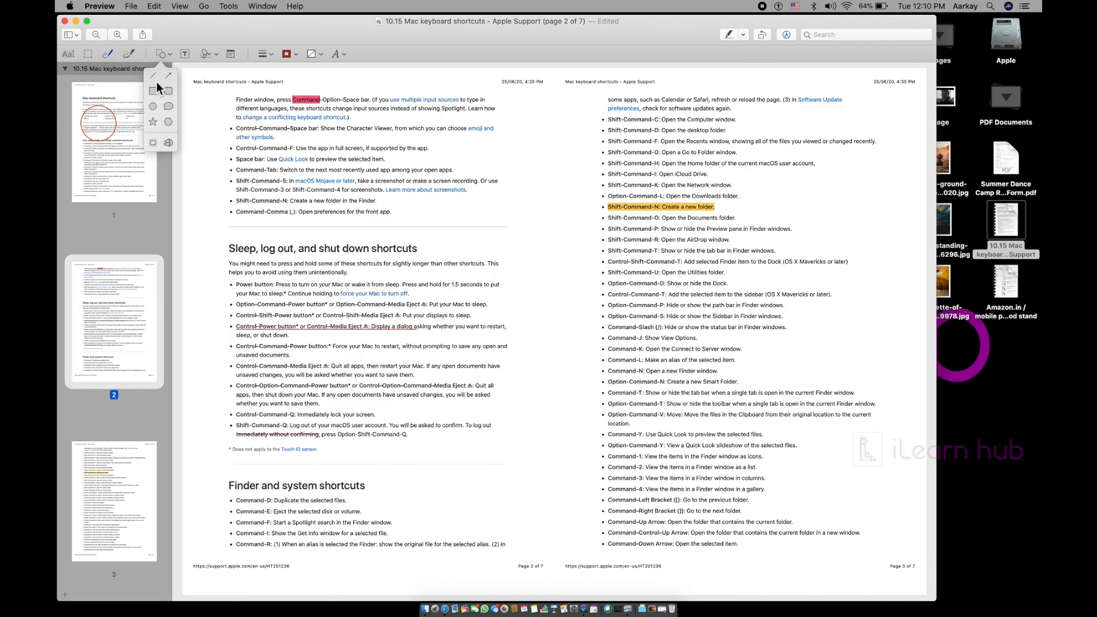
left_click(112, 57)
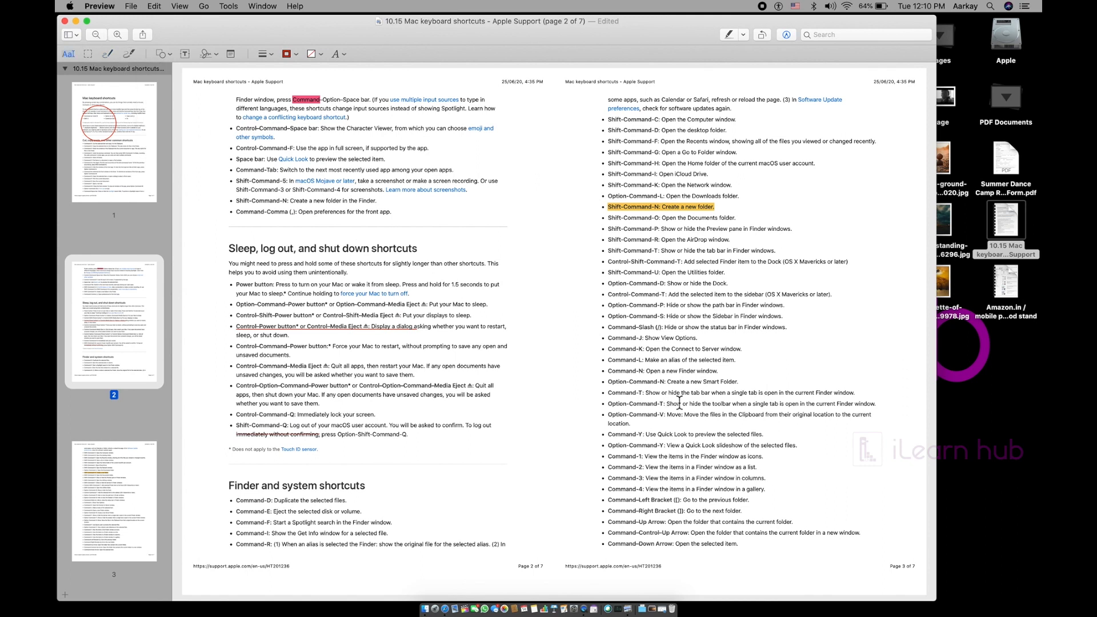
left_click(108, 56)
mouse_move(643, 349)
left_mouse_down()
mouse_move(695, 268)
mouse_move(703, 389)
mouse_move(646, 347)
left_mouse_up()
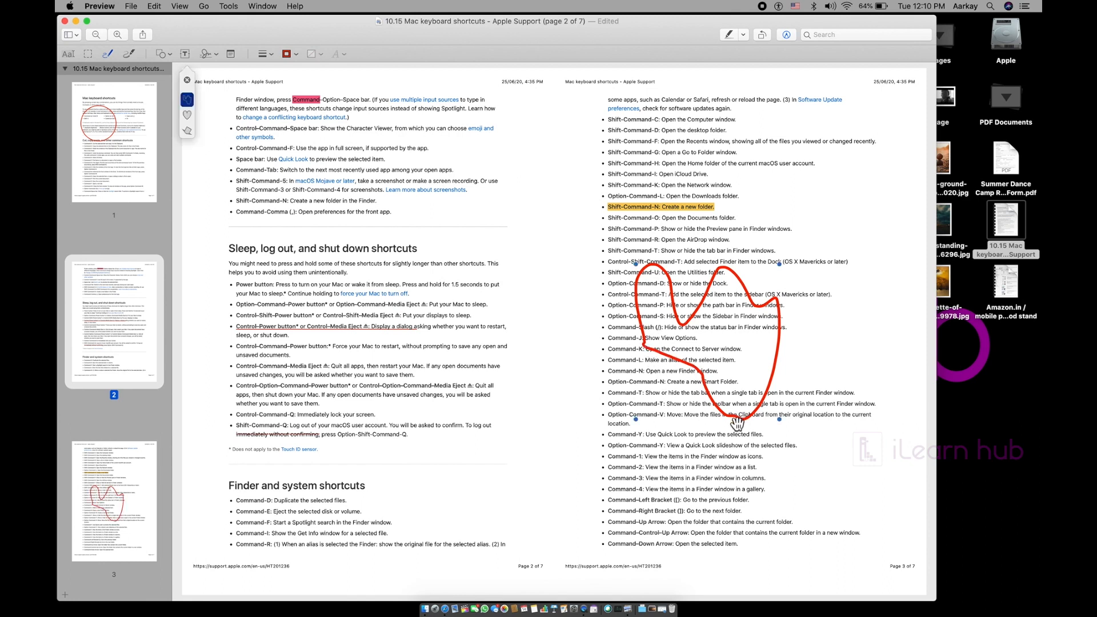
left_click_drag(742, 485, 743, 483)
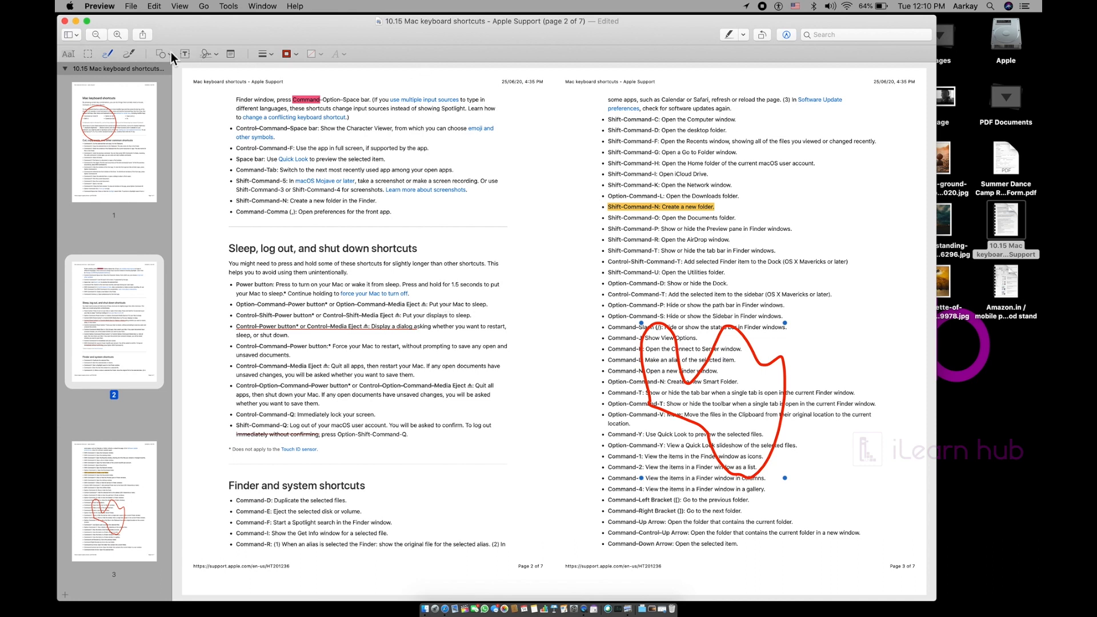
Step: View the shortcuts PDF full screen, zoom in on the sleep and shut down section of page 2, and close the document
left_click(88, 22)
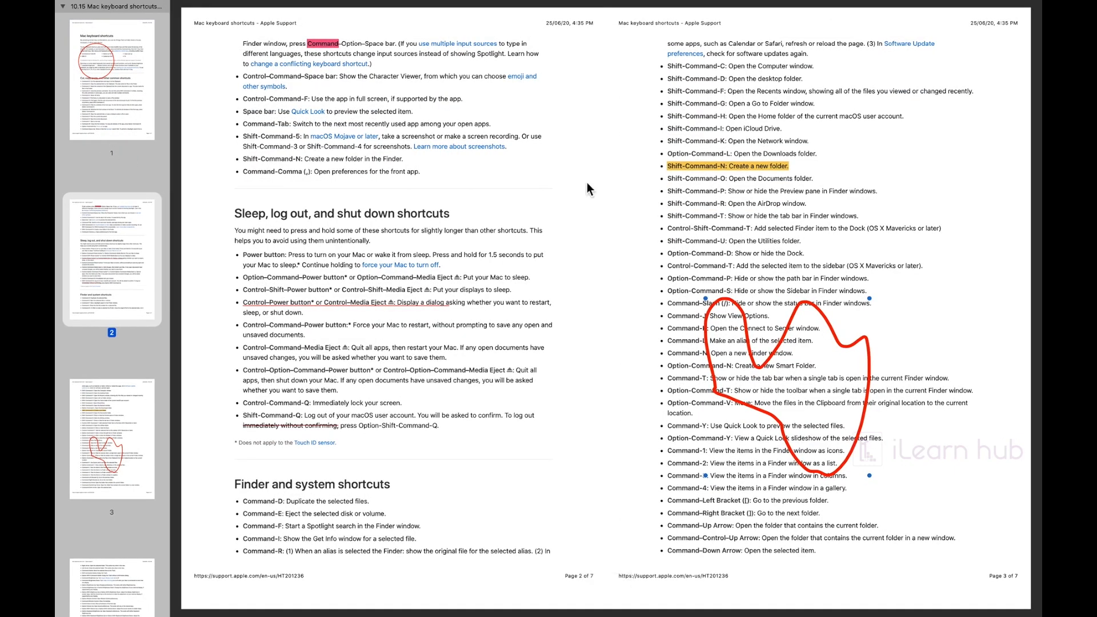
key("super+plus")
key("super+plus")
key("super+plus")
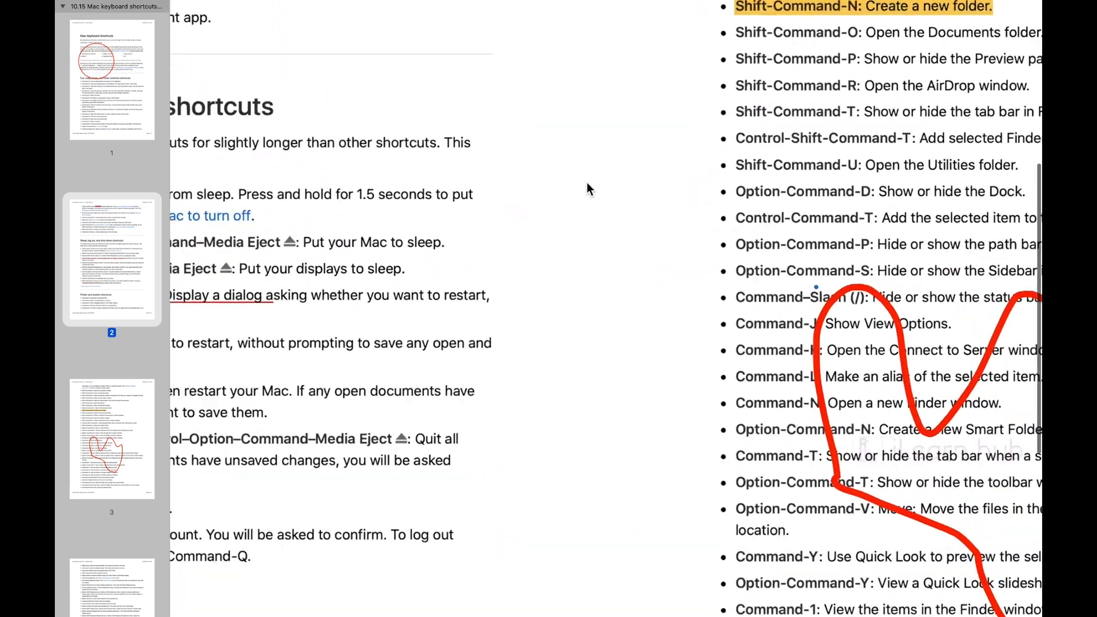
scroll(404, 228, "left", 10)
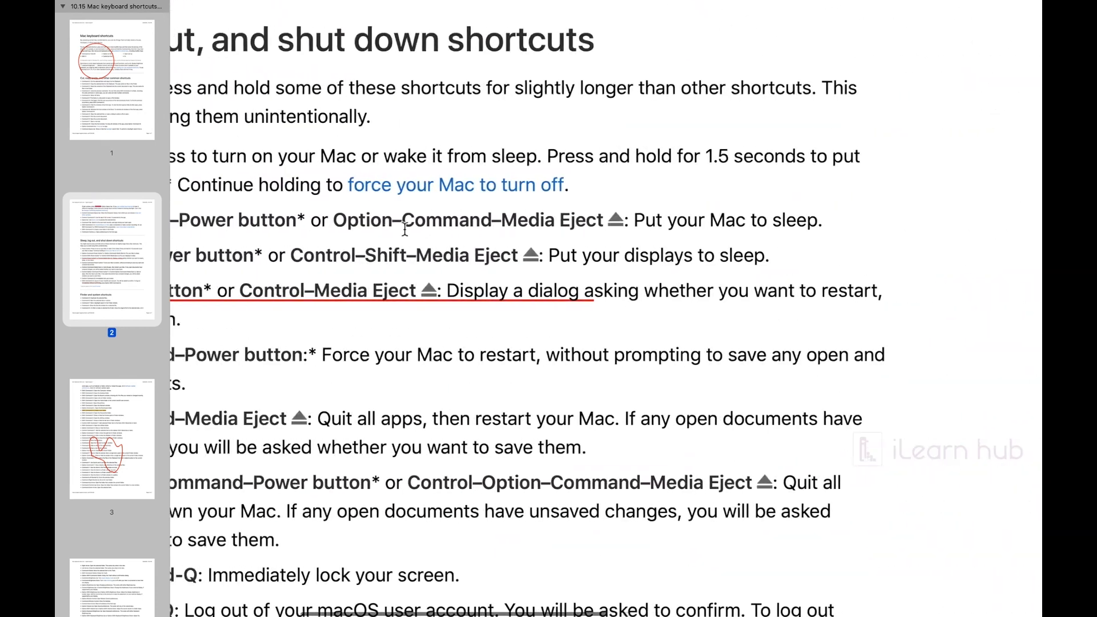
scroll(405, 229, "up", 10)
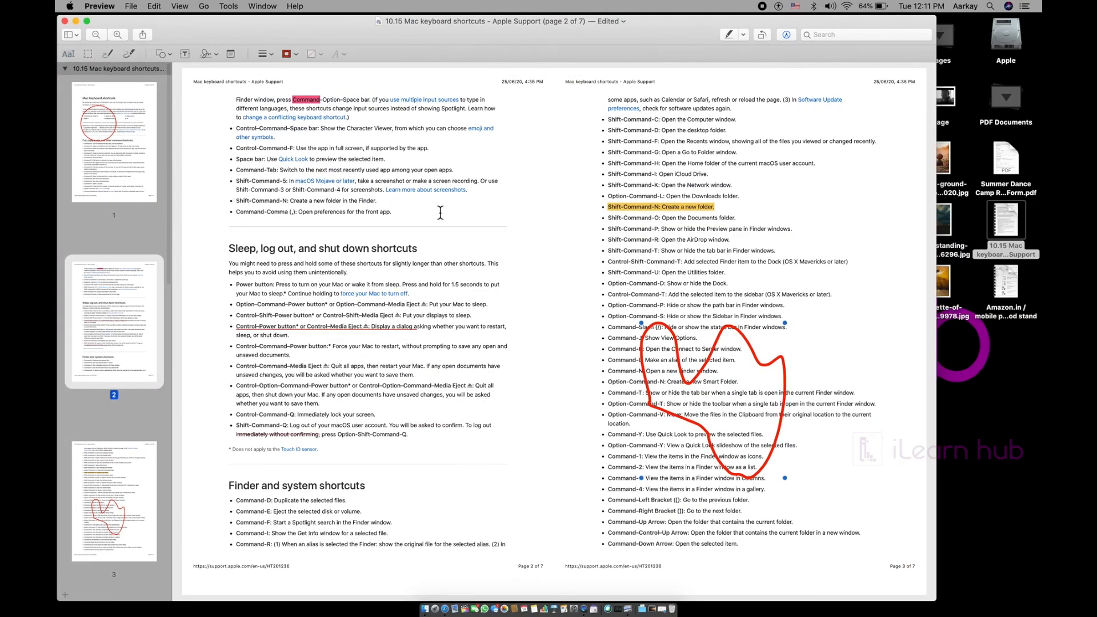
left_click(65, 21)
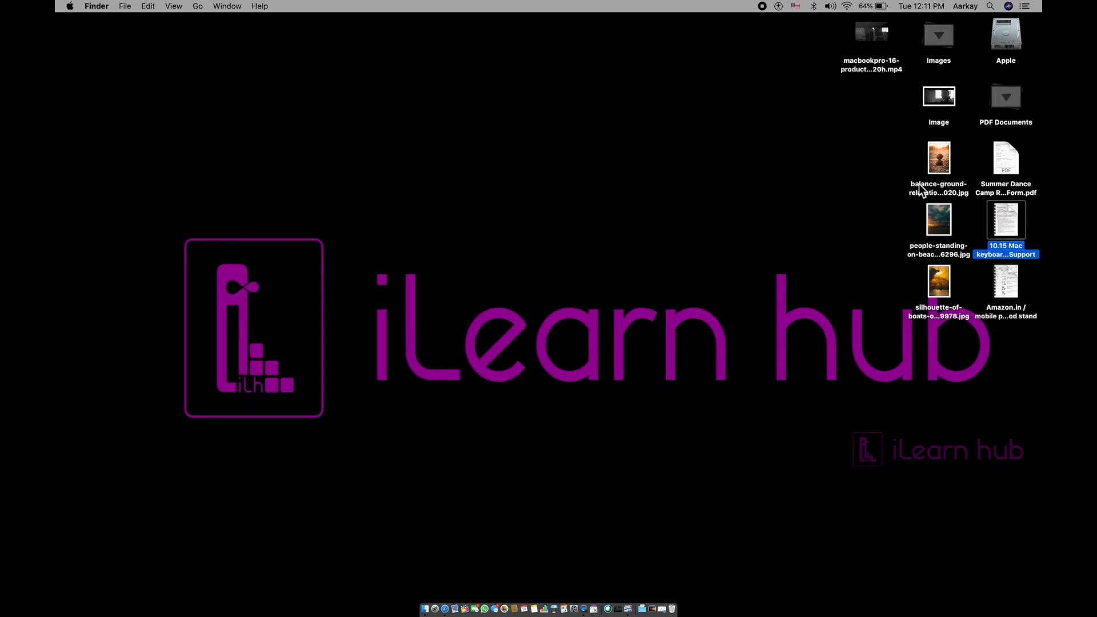
Step: Open balance-ground-relaxation-rock-balancing-268020.jpg, inspect it full screen with the magnifier, and close it
double_click(941, 158)
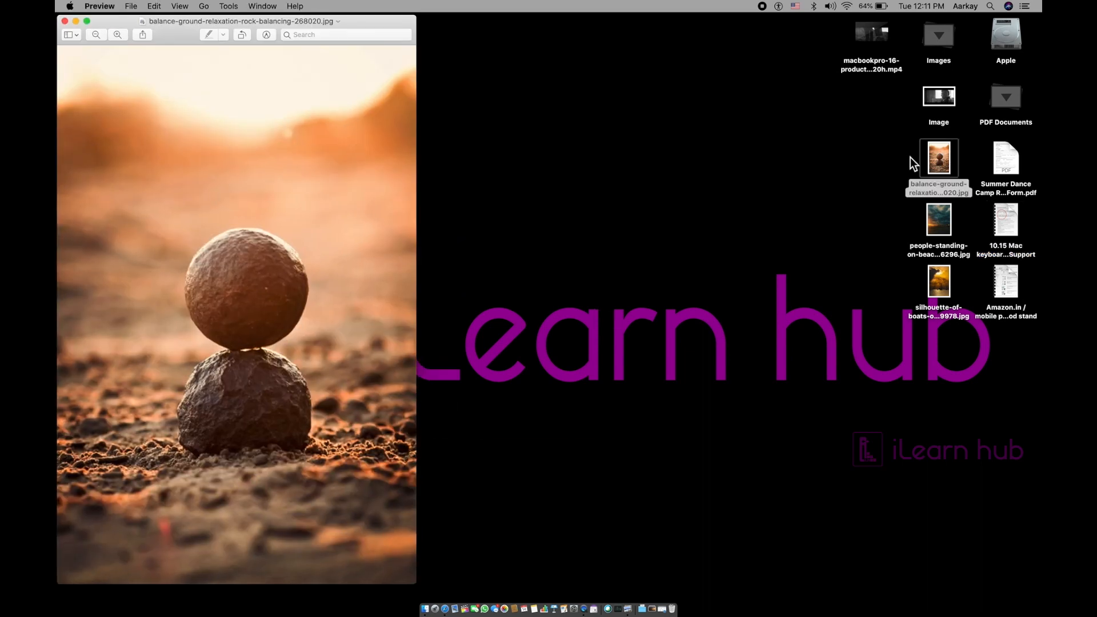
left_click(87, 21)
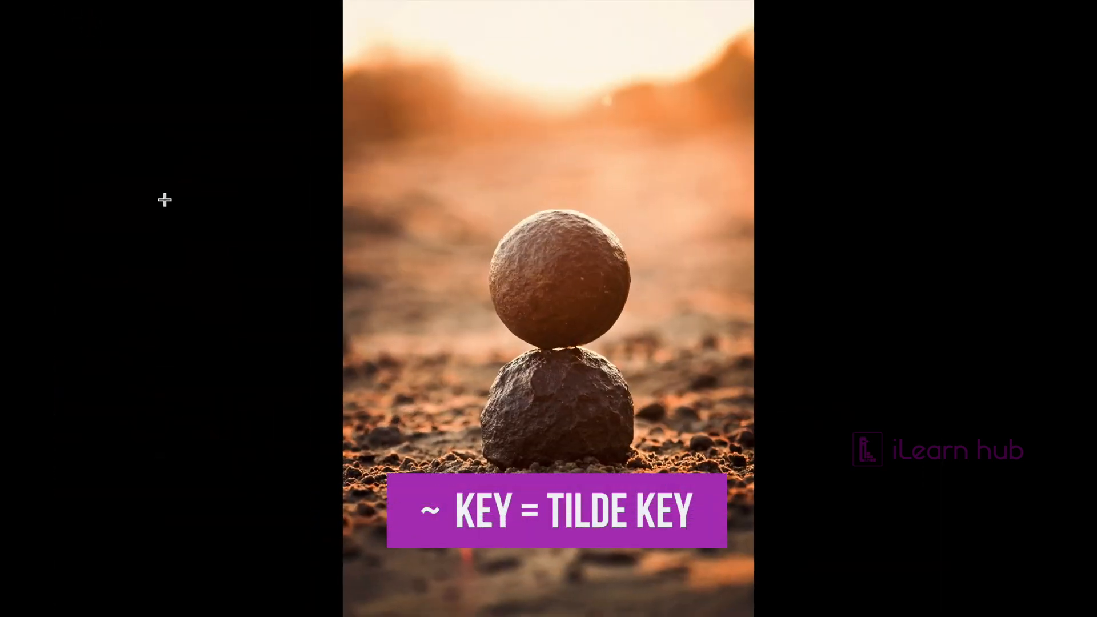
key("grave")
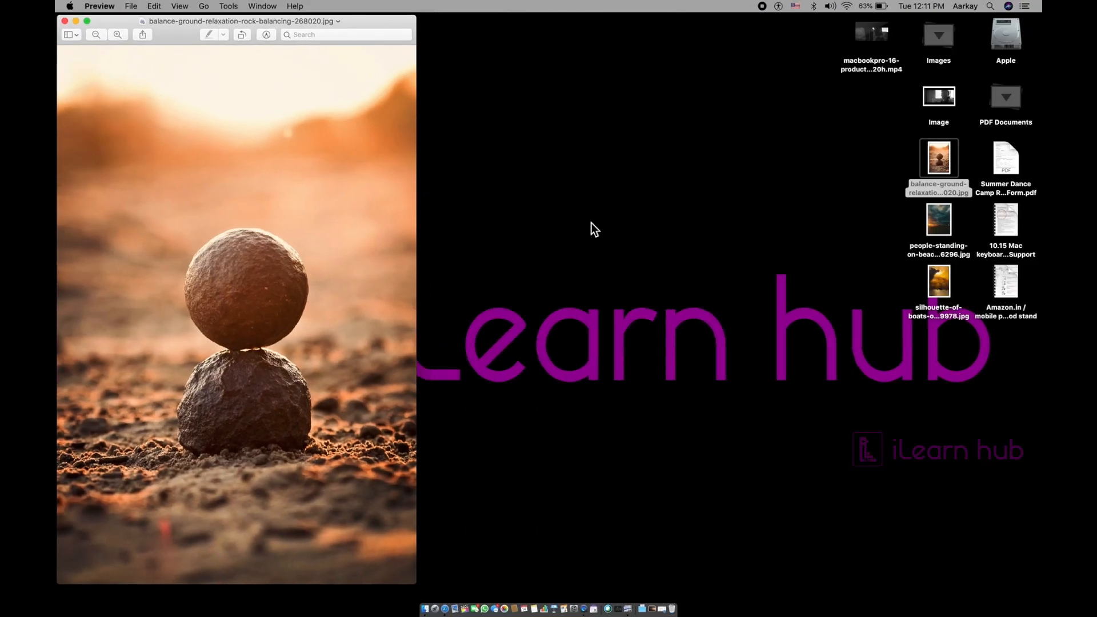
left_click(65, 21)
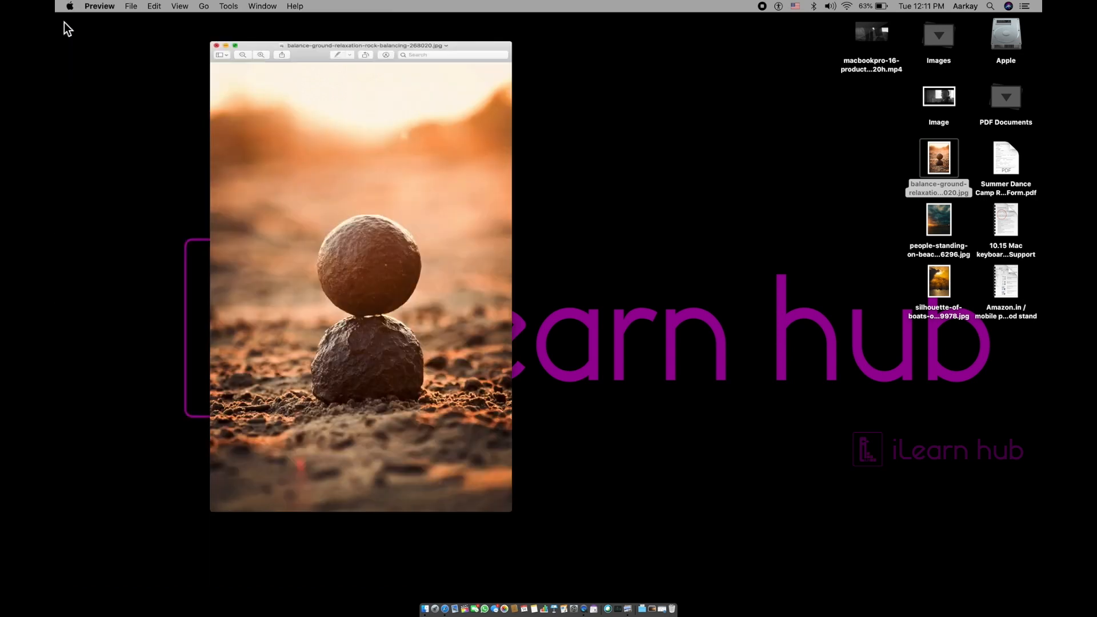
left_click(661, 194)
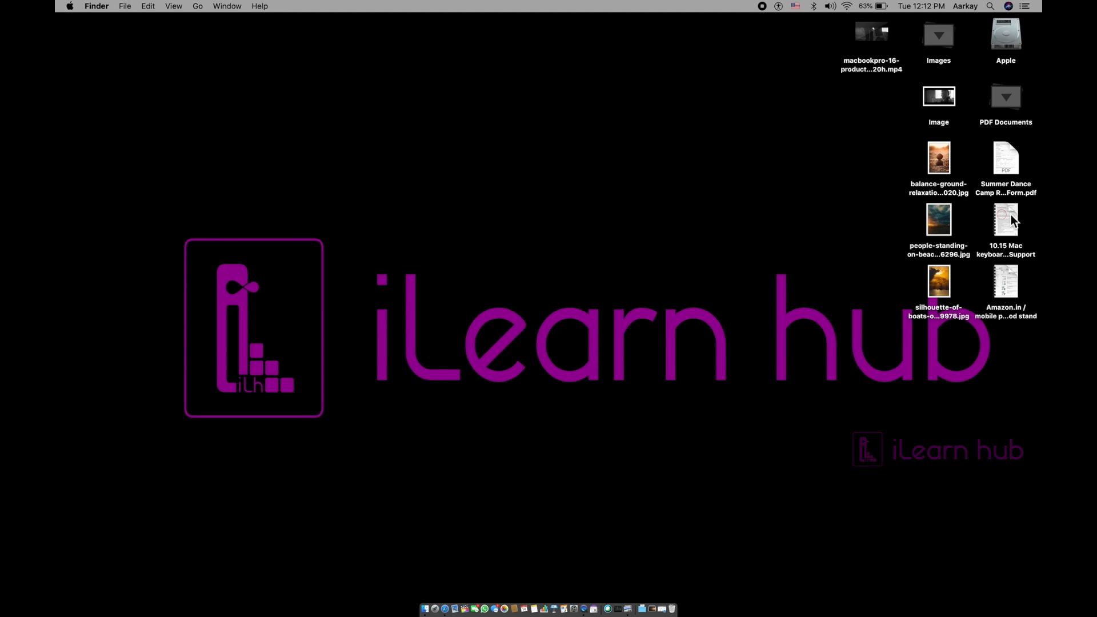
Step: Reopen the "10.15 Mac keyboard shortcuts - Apple Support" PDF and narrow its window to about half the screen width
double_click(1010, 216)
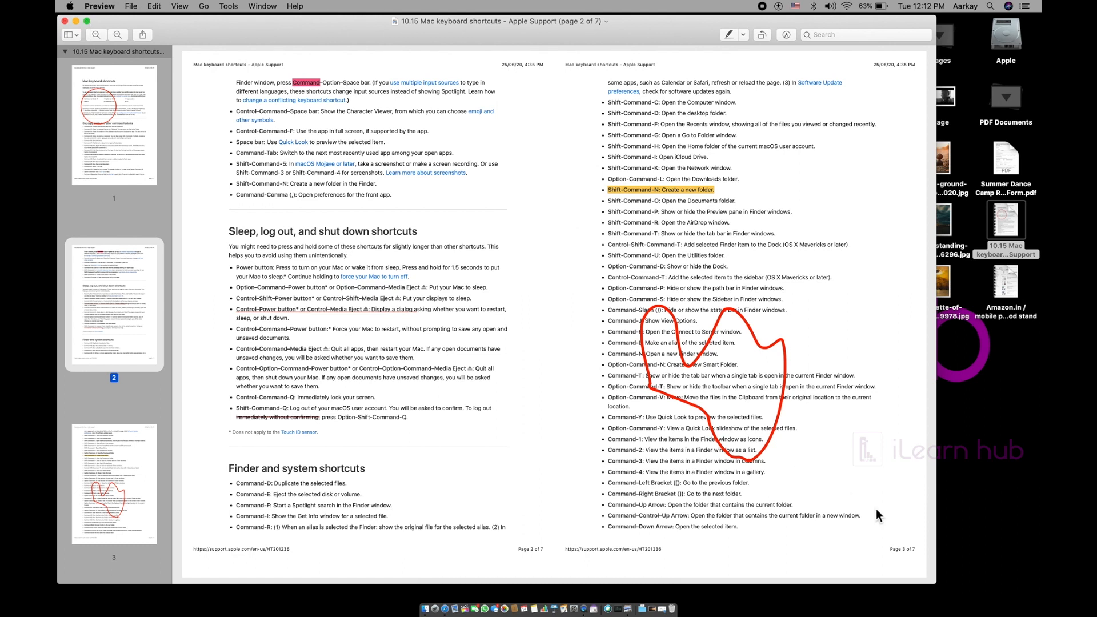
left_click_drag(934, 580, 519, 571)
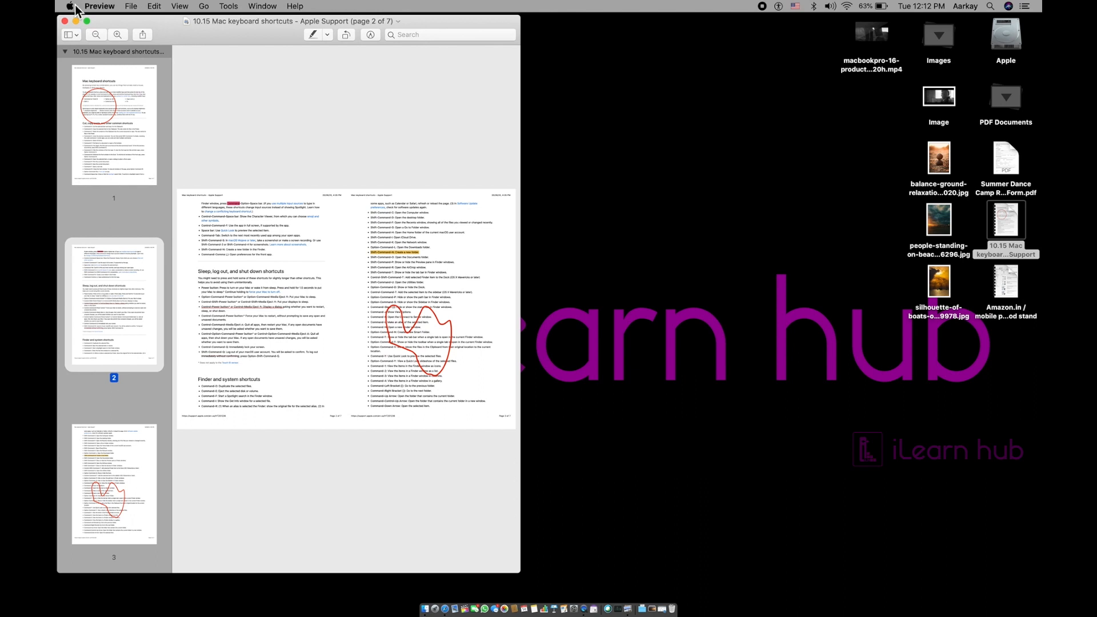
Step: Try to tile the keyboard shortcuts window to the left of the screen
mouse_move(87, 22)
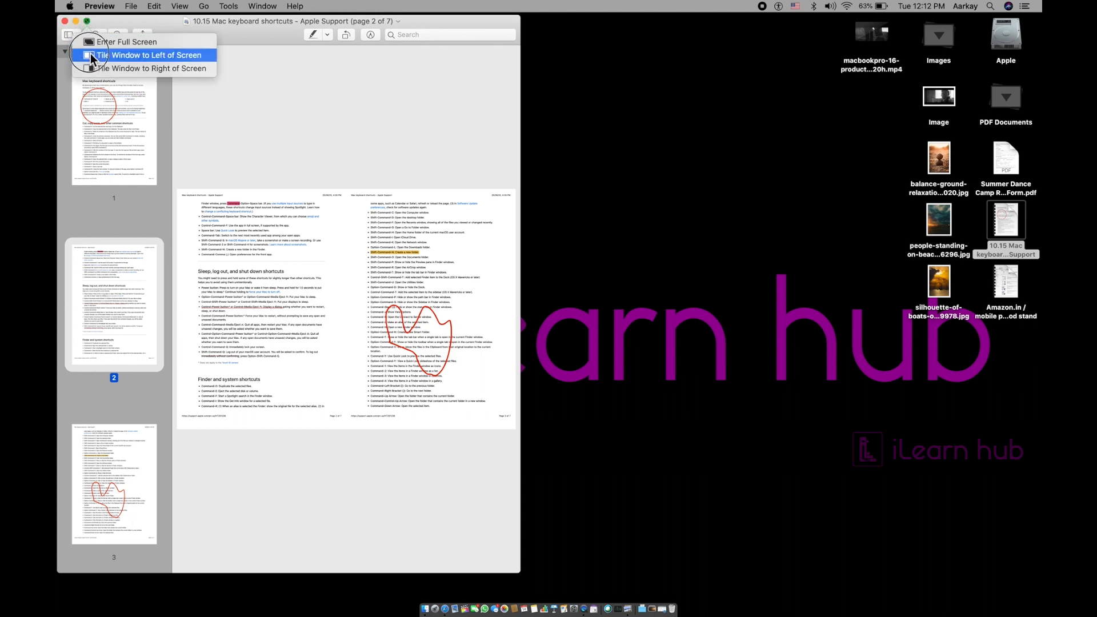
left_click(92, 55)
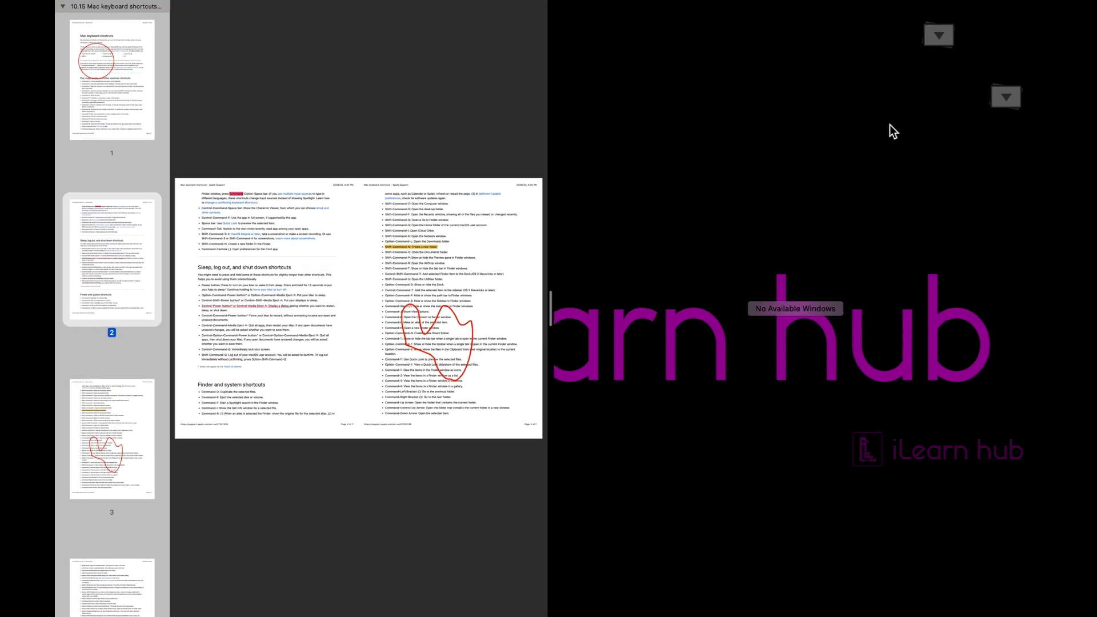
left_click(922, 113)
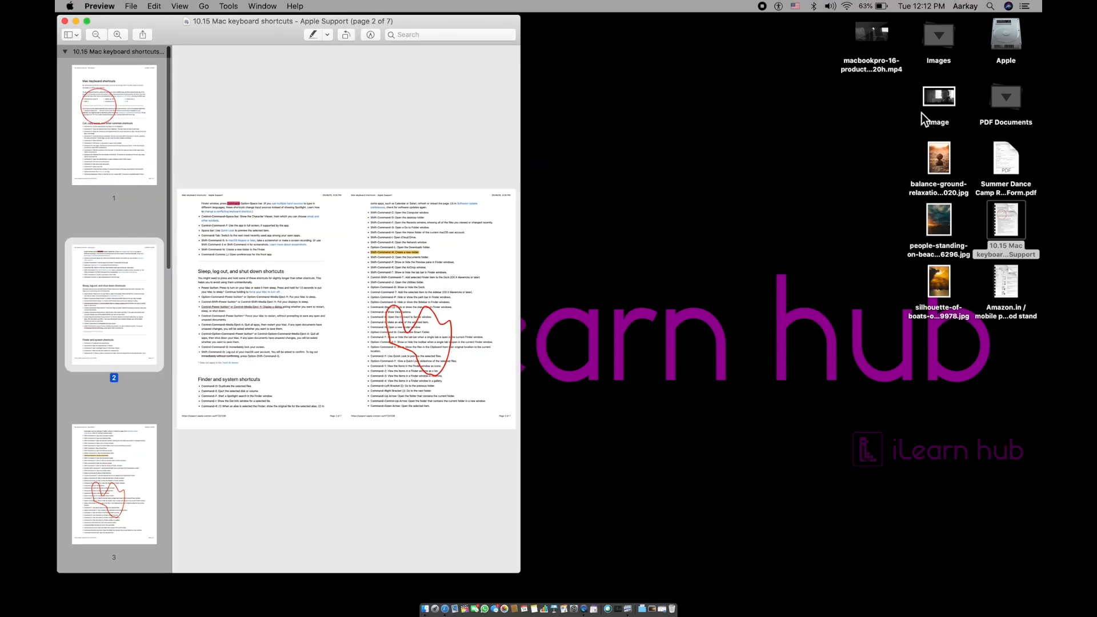
Step: Open the "Amazon.in / mobile phone tripod stand" PDF and arrange it in split view beside the keyboard shortcuts PDF, with the shortcuts on the left
double_click(1007, 282)
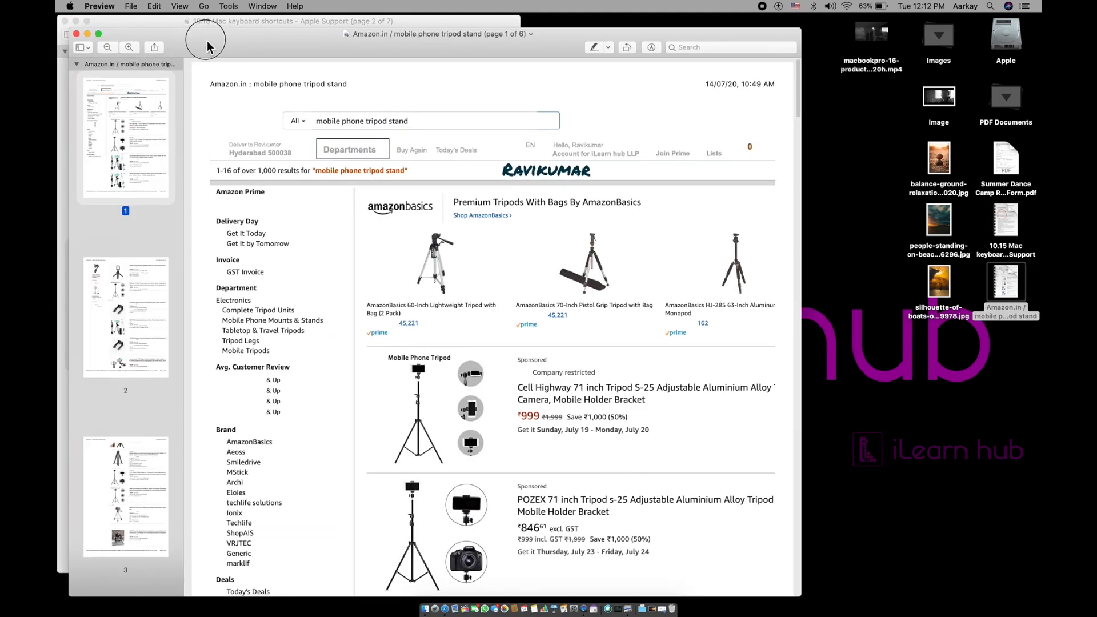
left_click_drag(208, 35, 349, 31)
left_click(86, 27)
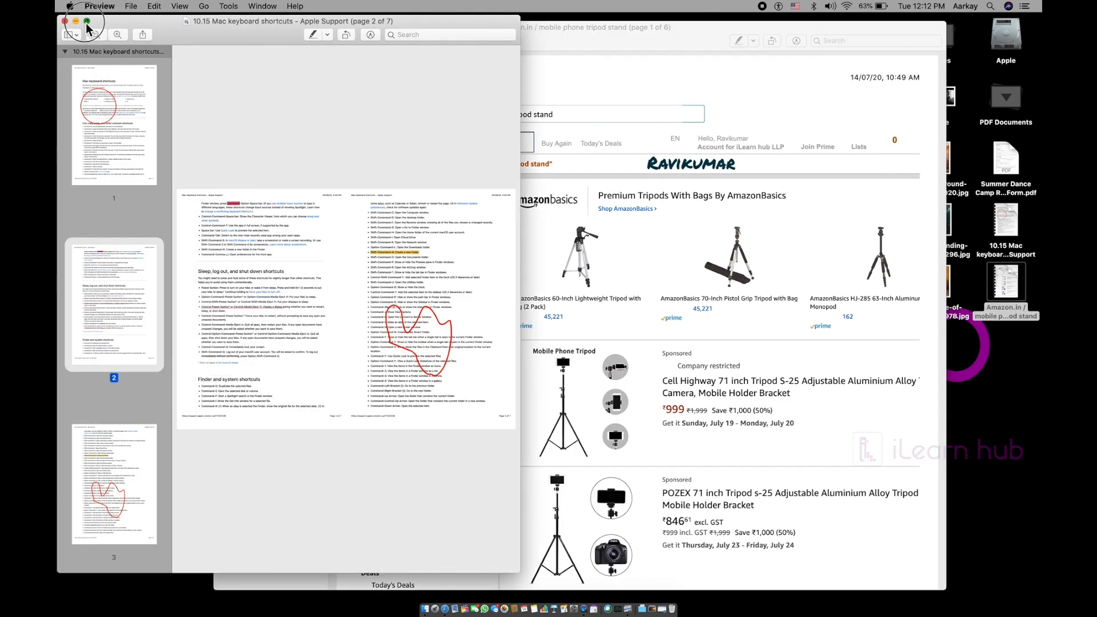
mouse_move(87, 22)
left_click(91, 56)
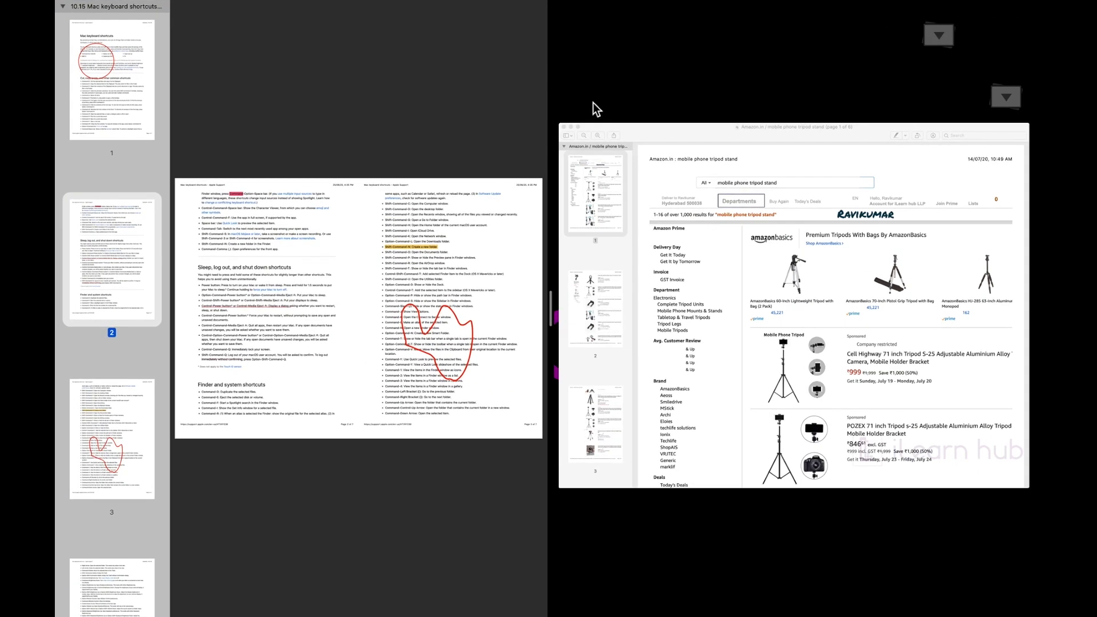
left_click(665, 234)
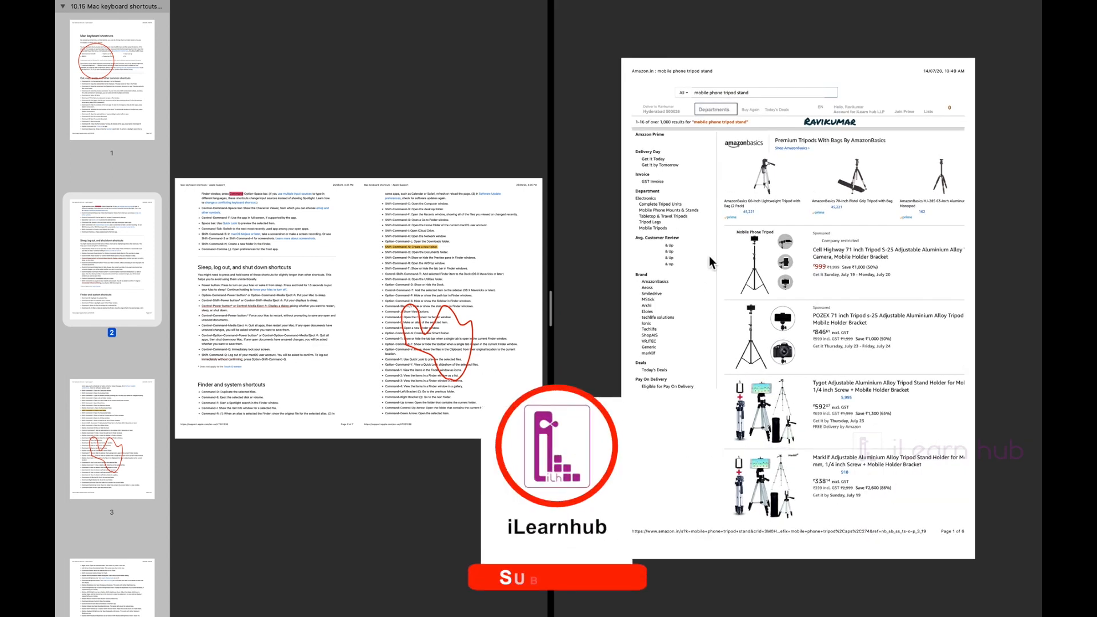
Step: Enlarge the keyboard shortcuts pages and always show the sidebar in the Amazon tripod PDF
key("super+plus")
left_click(707, 297)
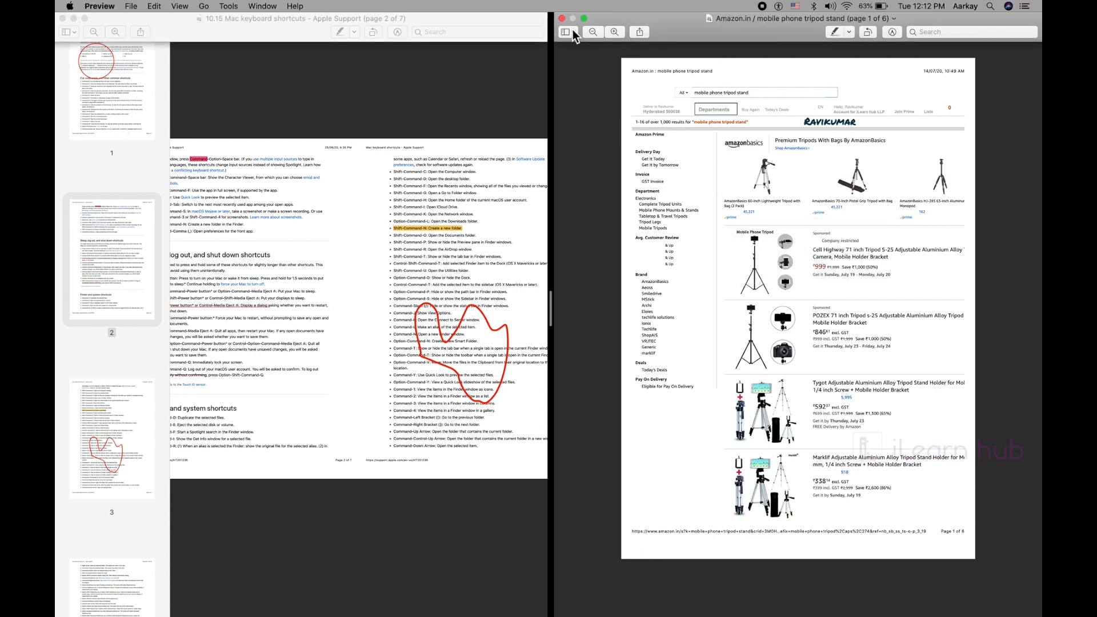
left_click(569, 32)
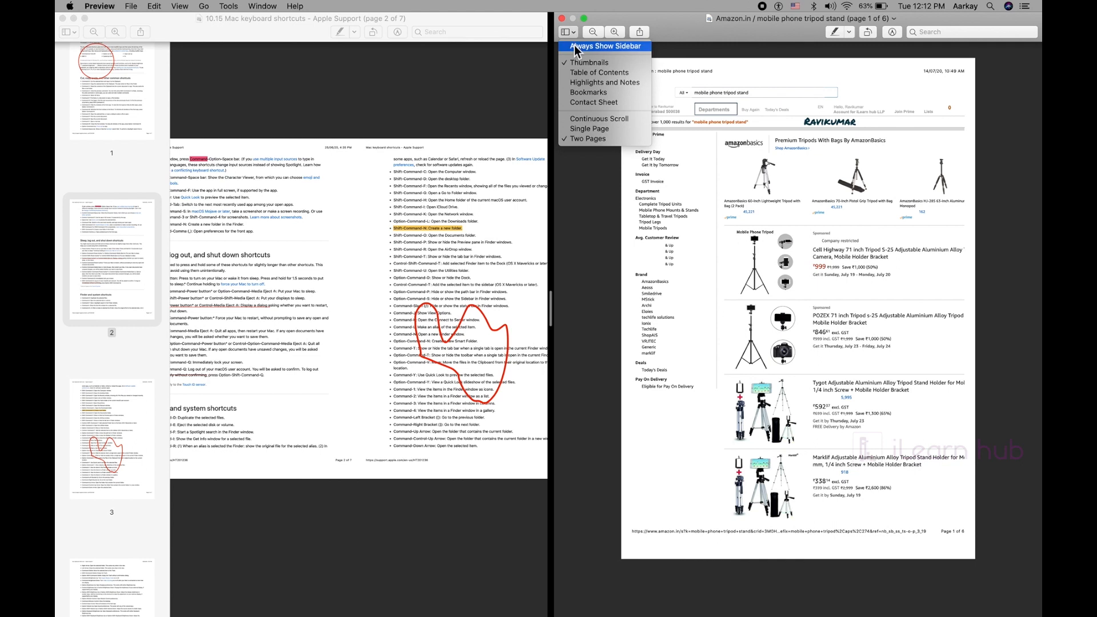
left_click(575, 46)
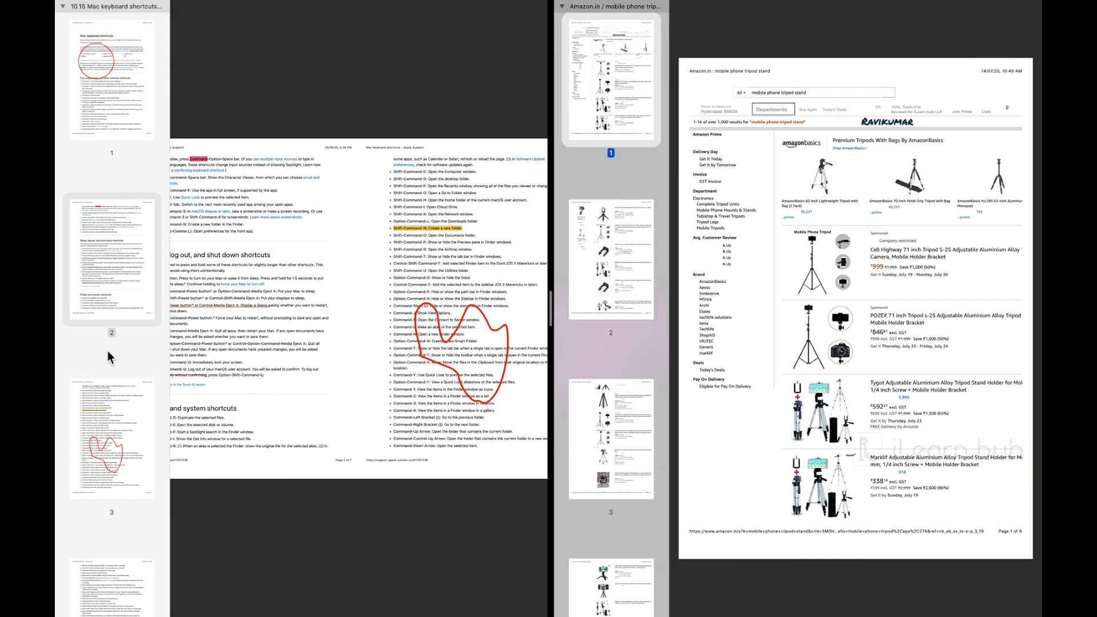
Step: Copy page 2 of the Amazon PDF into the shortcuts PDF after page 1, and shortcuts page 1 into the Amazon PDF after page 1
left_click(112, 416)
left_click(104, 262)
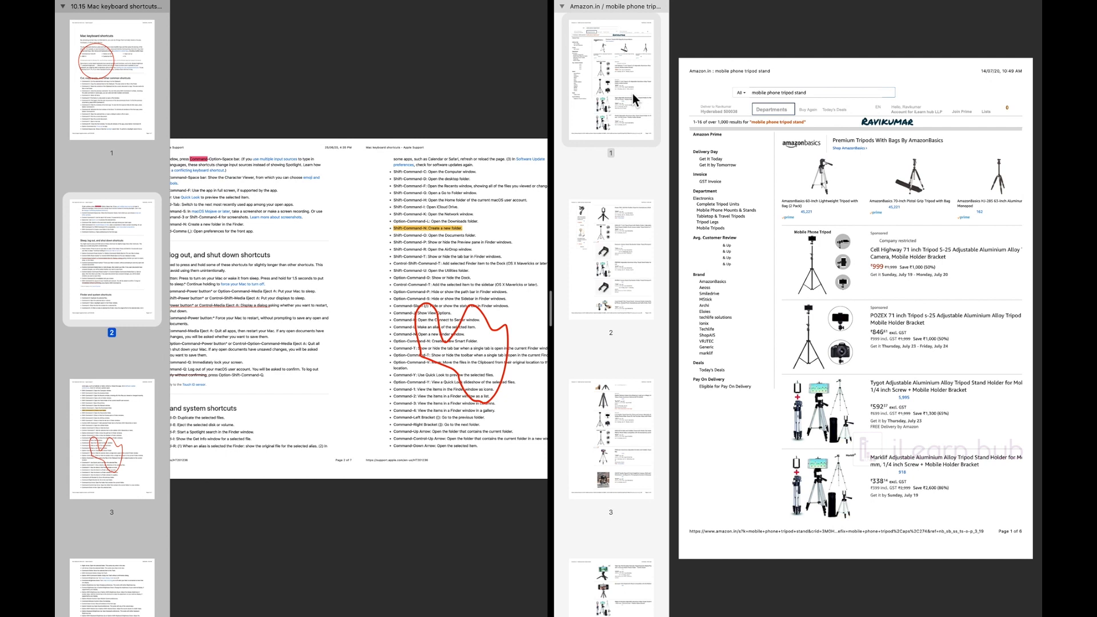
left_click(605, 243)
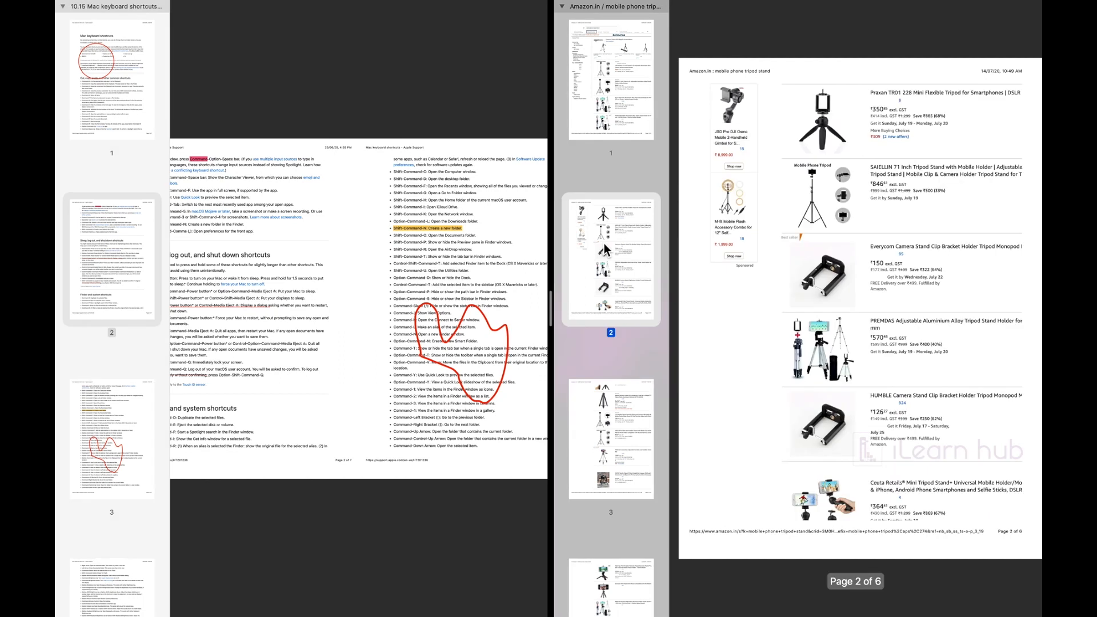
left_click_drag(605, 243, 113, 196)
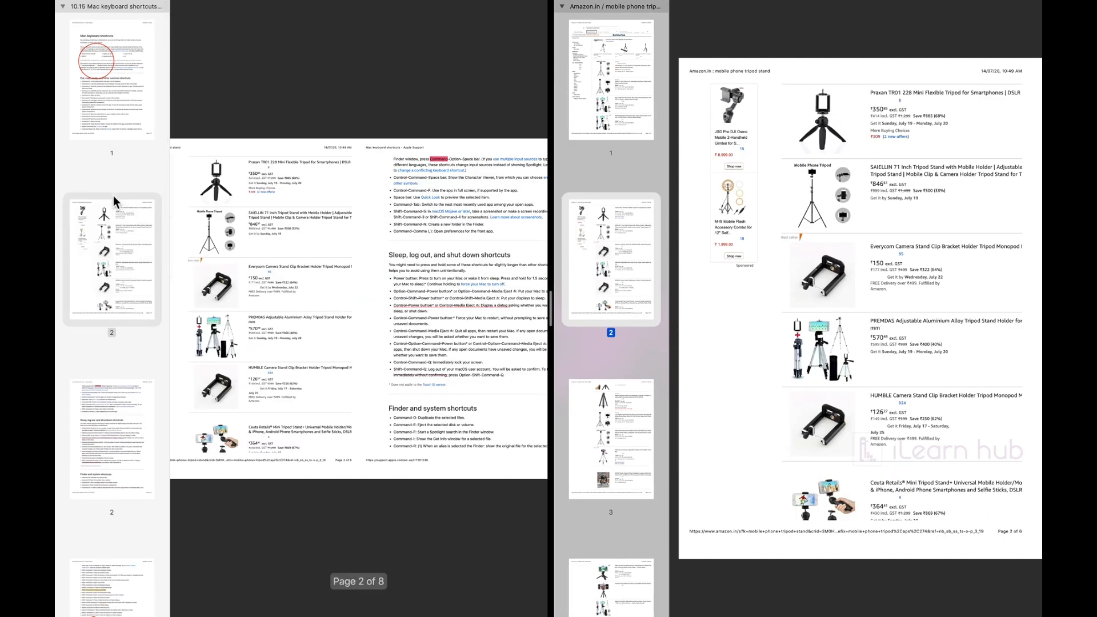
left_click_drag(91, 64, 601, 206)
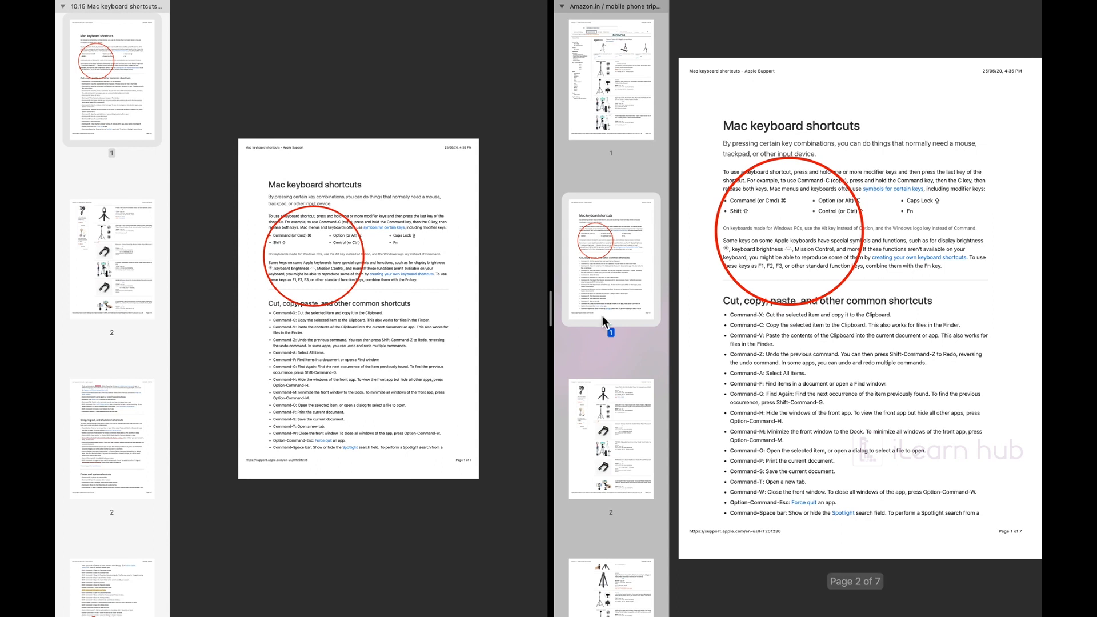
Step: Copy Amazon page 4 after the inserted tripod page in the shortcuts PDF, and shortcuts page 3 after page 4 in the Amazon PDF
scroll(616, 416, "down", 10)
left_click_drag(600, 334, 98, 372)
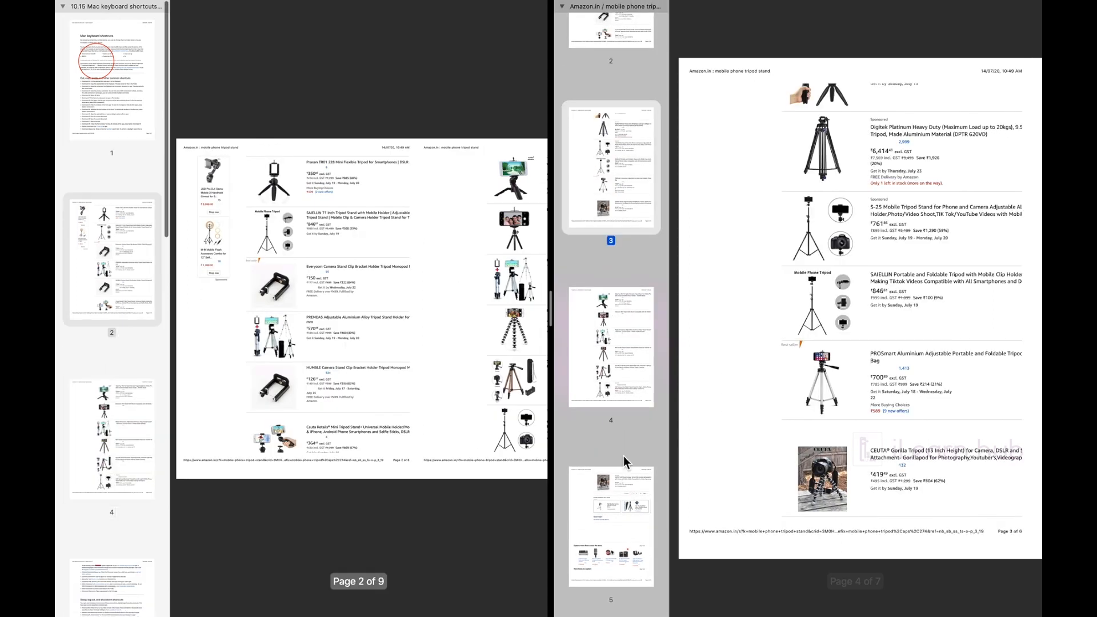
scroll(105, 553, "down", 6)
mouse_move(113, 396)
left_mouse_down()
mouse_move(367, 441)
mouse_move(592, 450)
mouse_move(626, 441)
left_mouse_up()
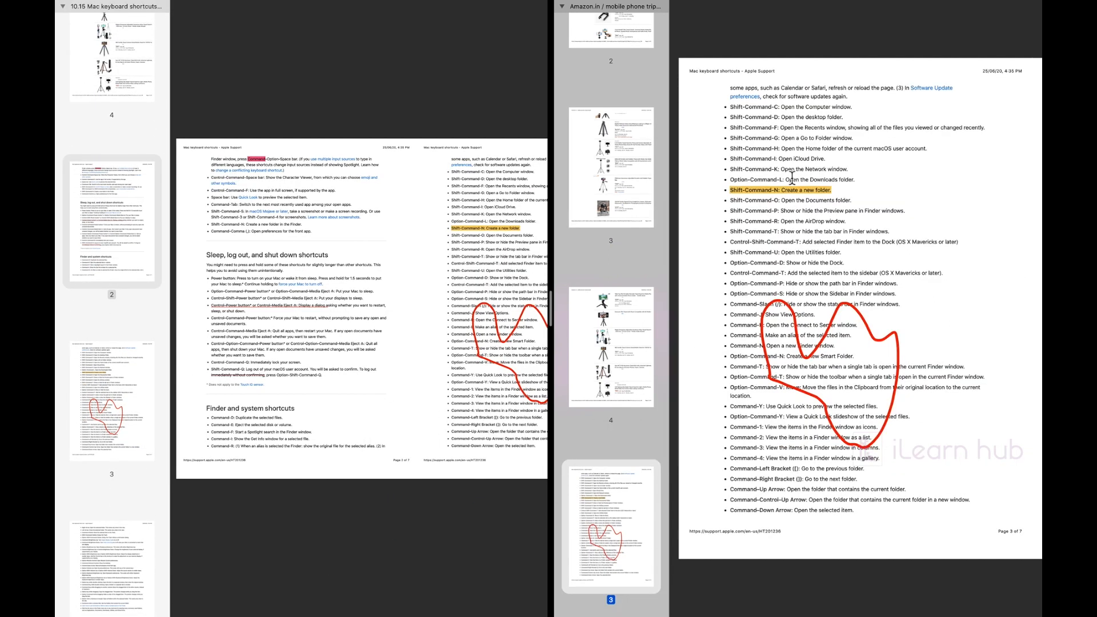
Step: Leave split view and return the keyboard shortcuts PDF to its own window
left_click(399, 267)
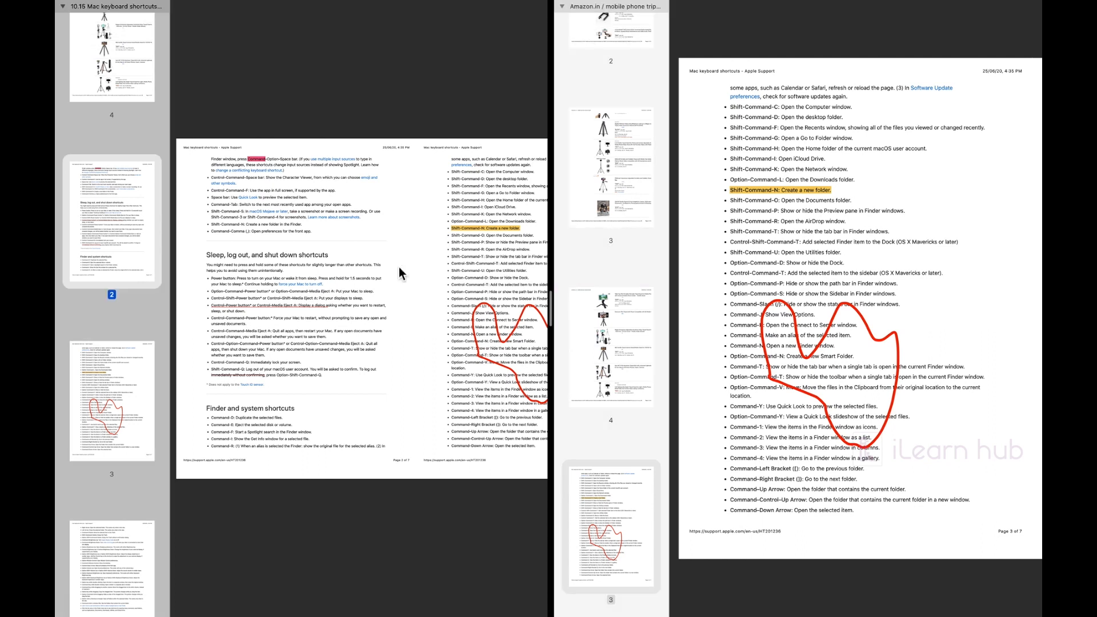
left_click(841, 211)
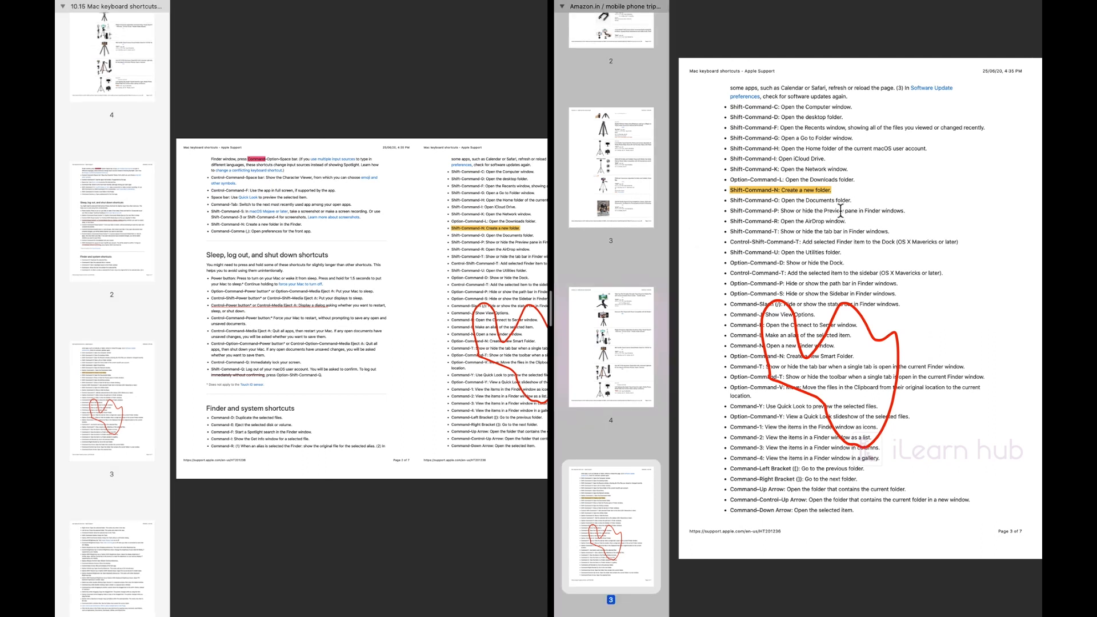
mouse_move(244, 2)
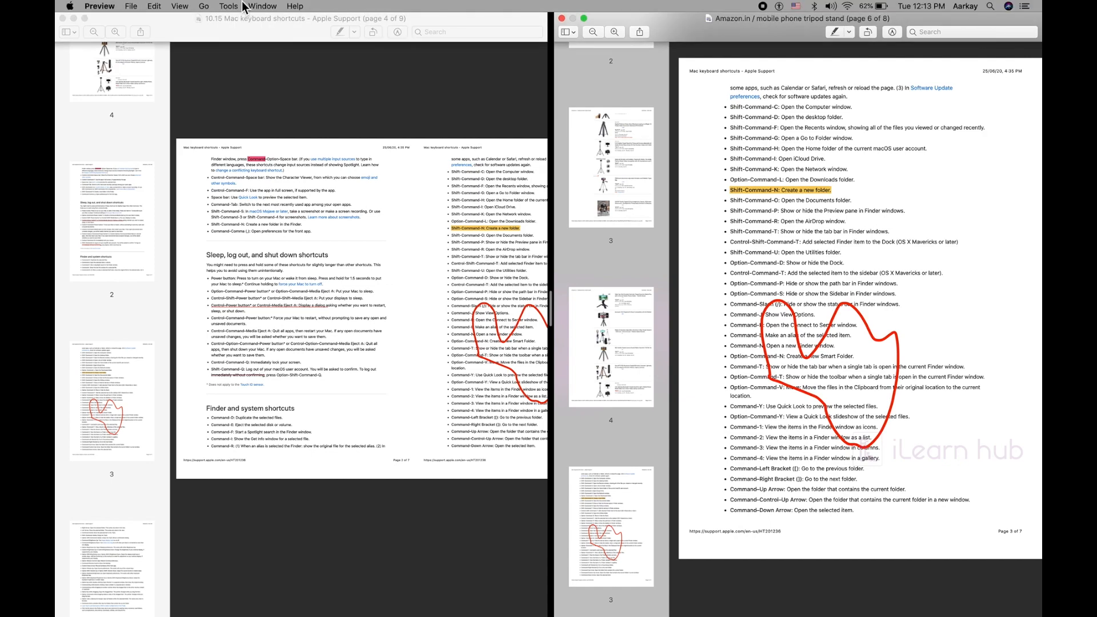
left_click(85, 18)
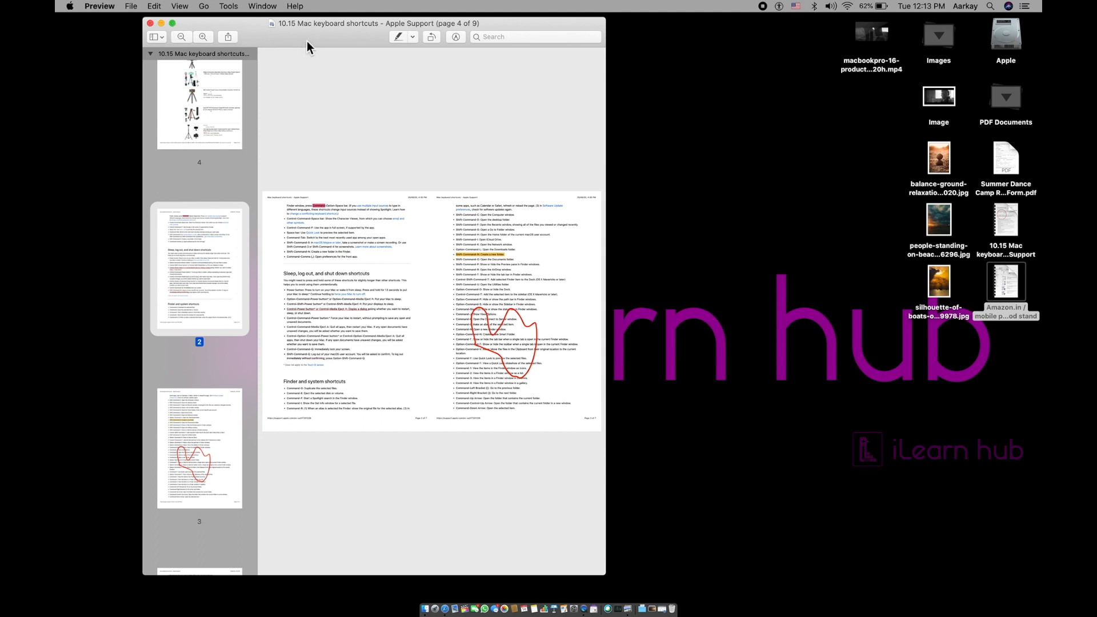
Step: Browse all versions of the keyboard shortcuts PDF and restore the one from 25 June 2020 at 4:35 PM
left_click(133, 7)
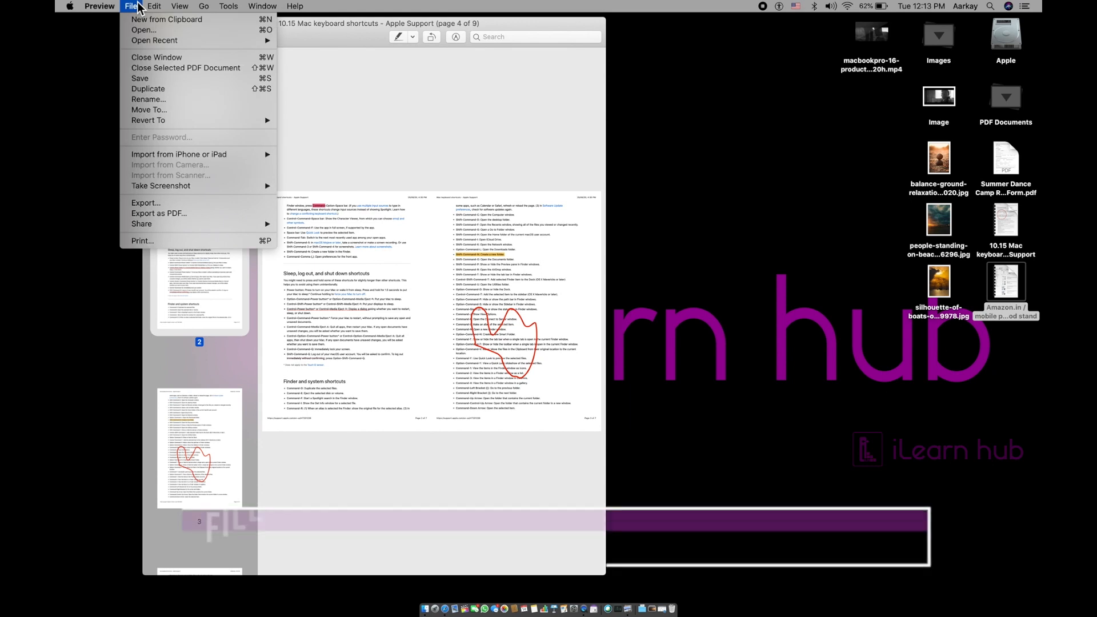
mouse_move(158, 122)
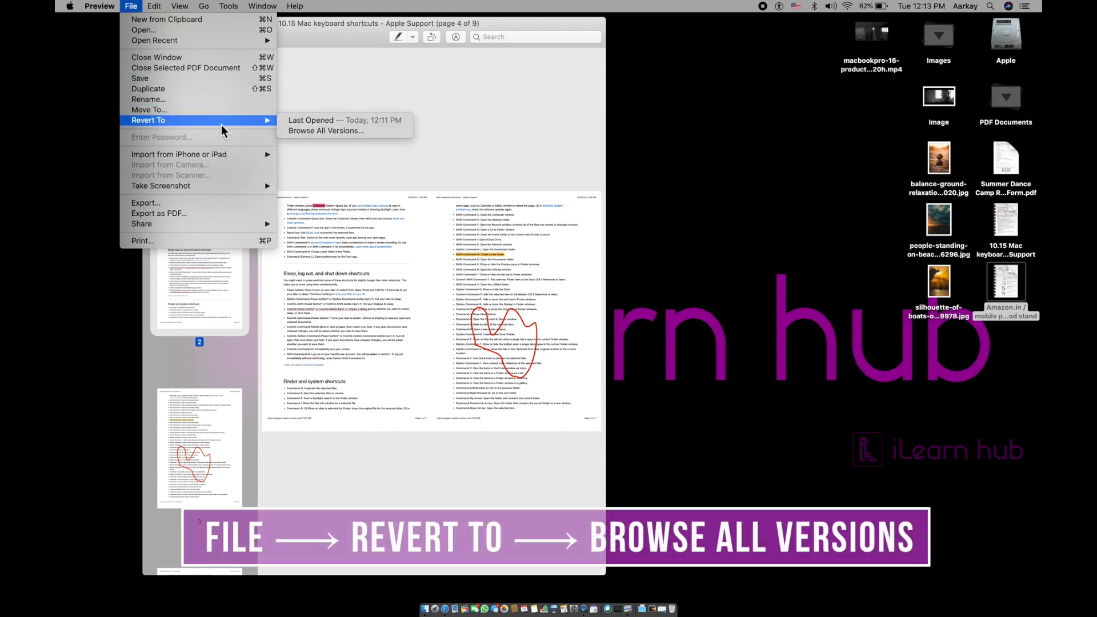
left_click(336, 131)
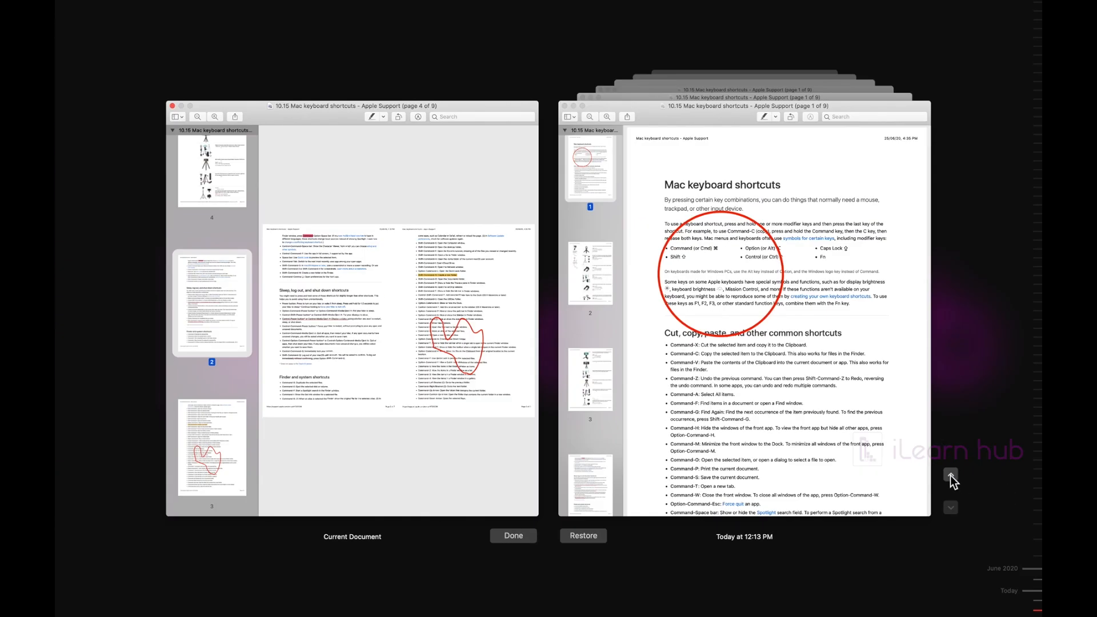
left_click(951, 476)
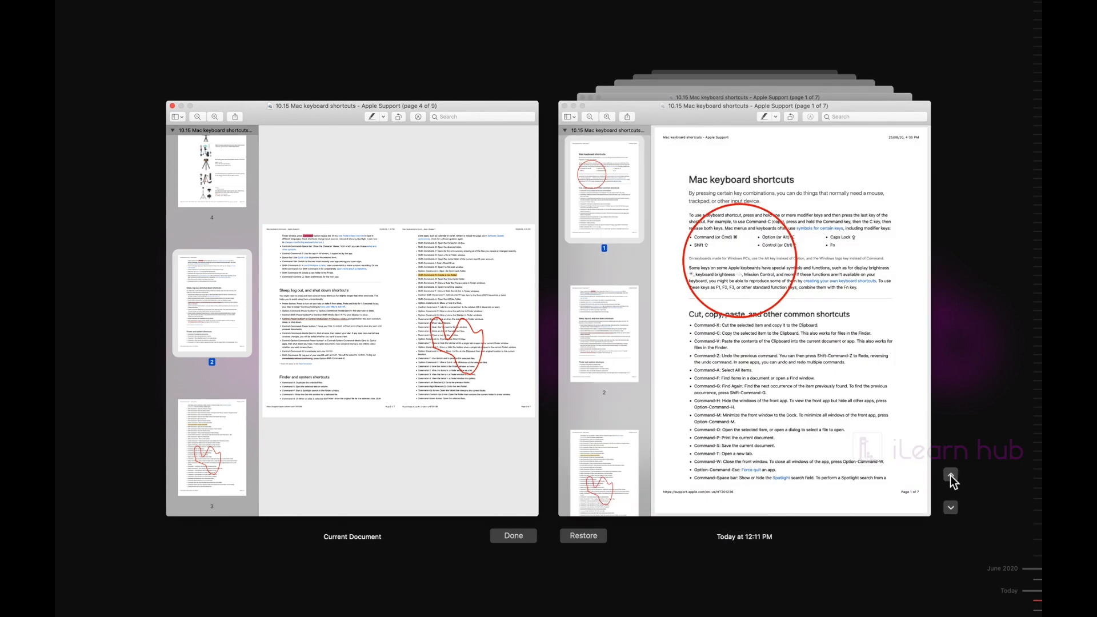
left_click(951, 476)
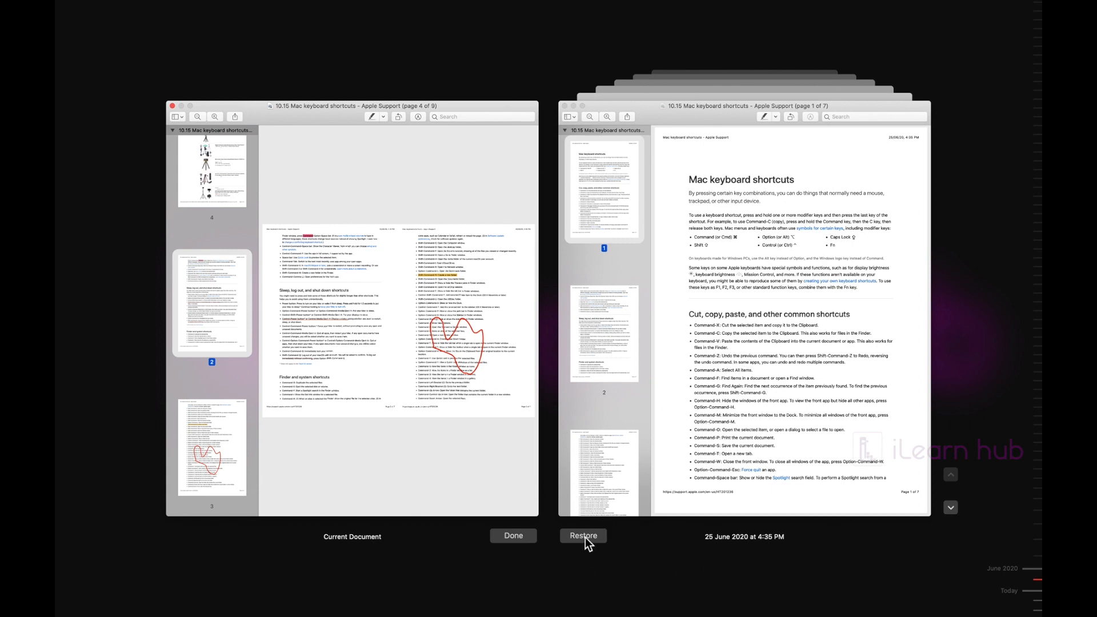
left_click(583, 536)
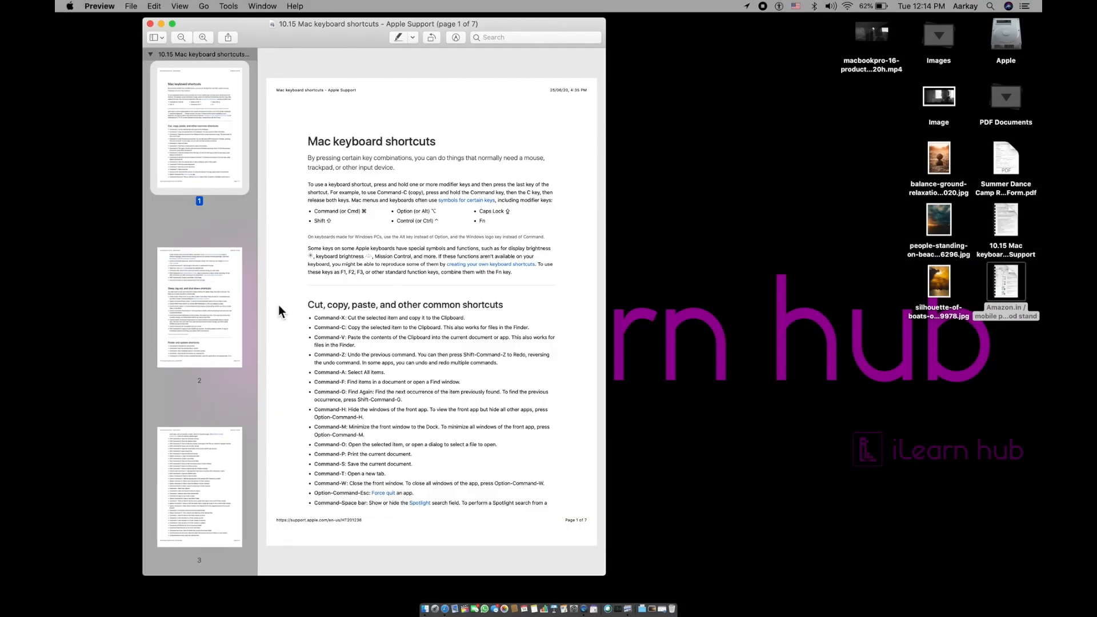
Step: Look through the page thumbnails of the restored shortcuts PDF, close it and clear the desktop file selection
scroll(215, 276, "down", 5)
scroll(215, 276, "up", 6)
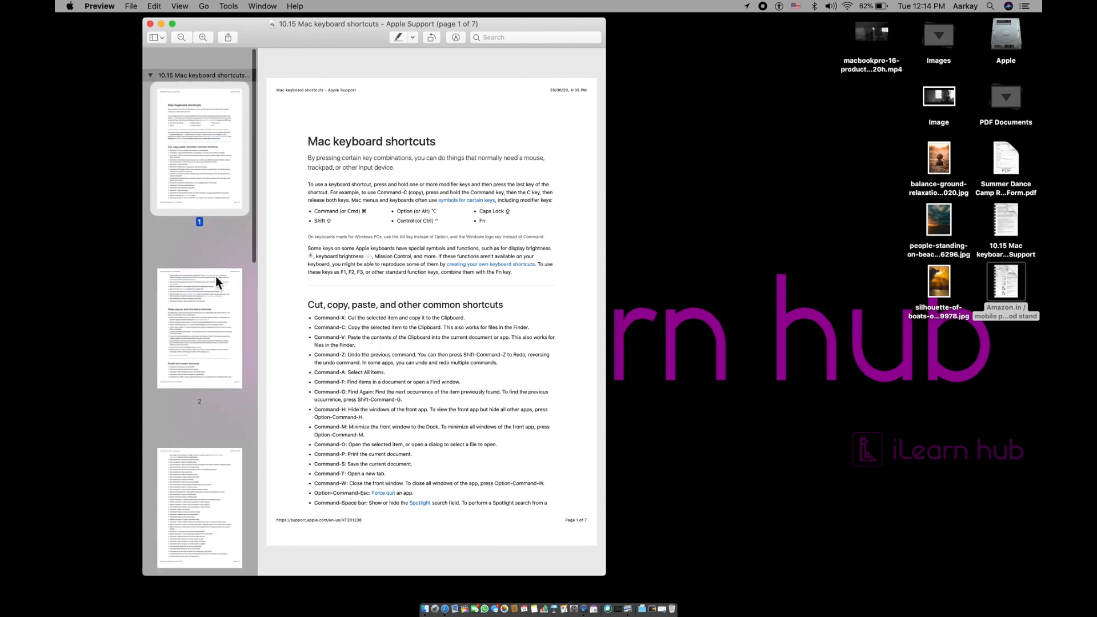
left_click(151, 24)
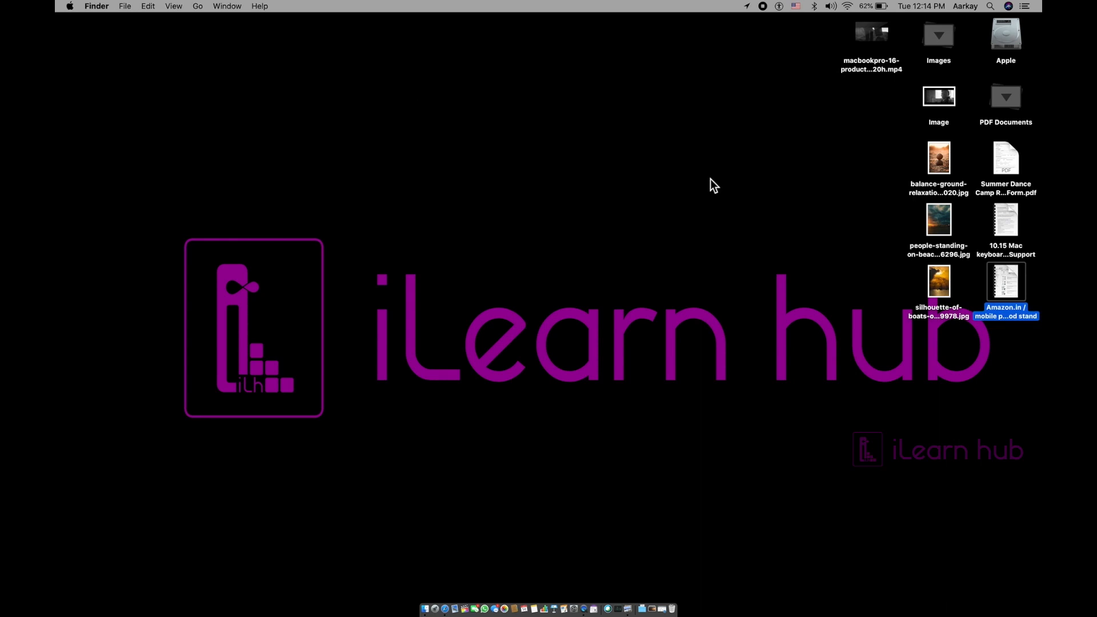
left_click(710, 179)
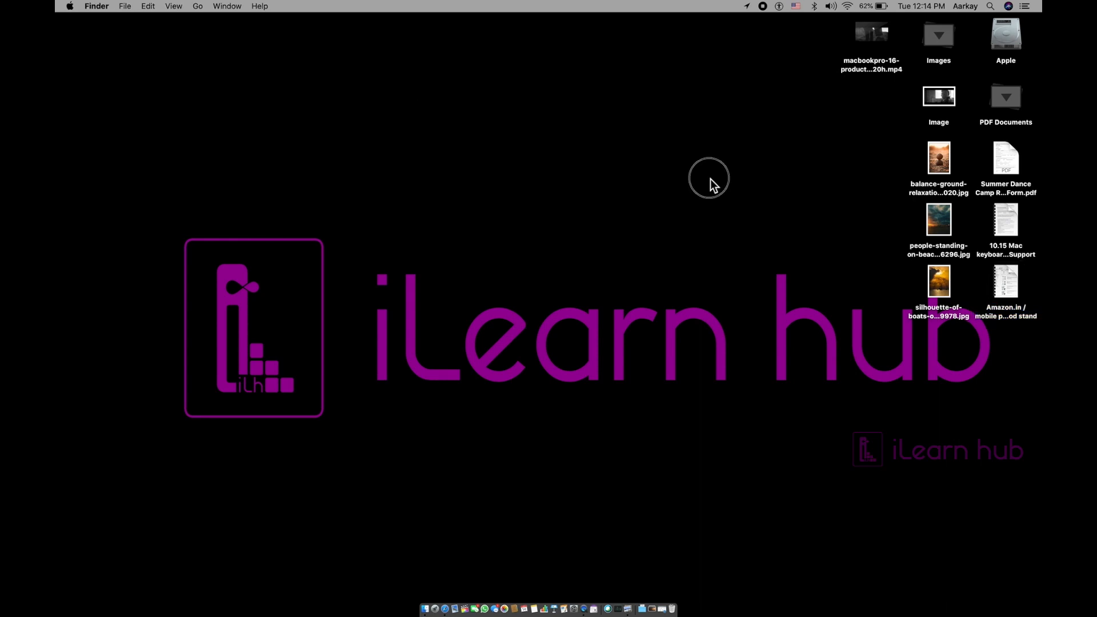
Step: Open Summer Dance Camp Registration Form.pdf, go to its signature section and show the markup tools
double_click(1004, 153)
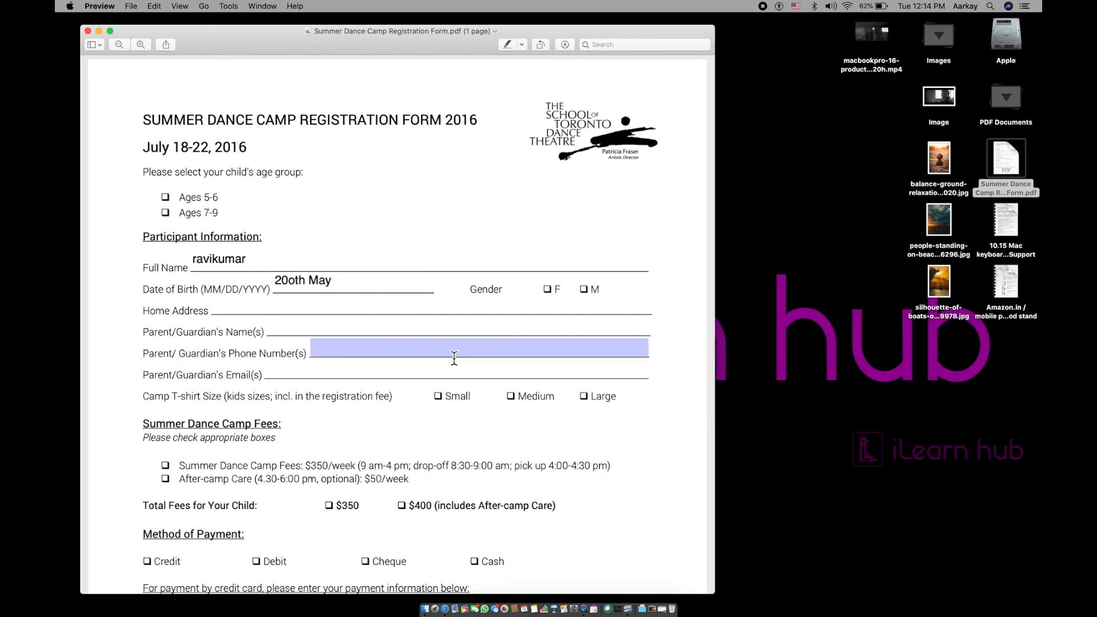
scroll(454, 360, "down", 5)
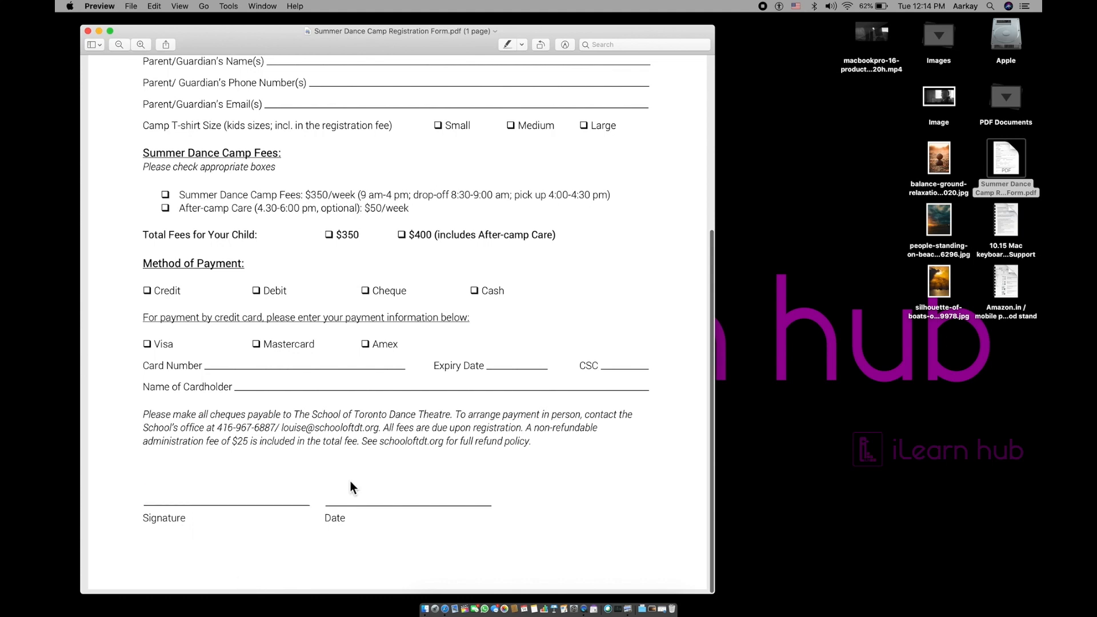
left_click_drag(254, 43, 368, 31)
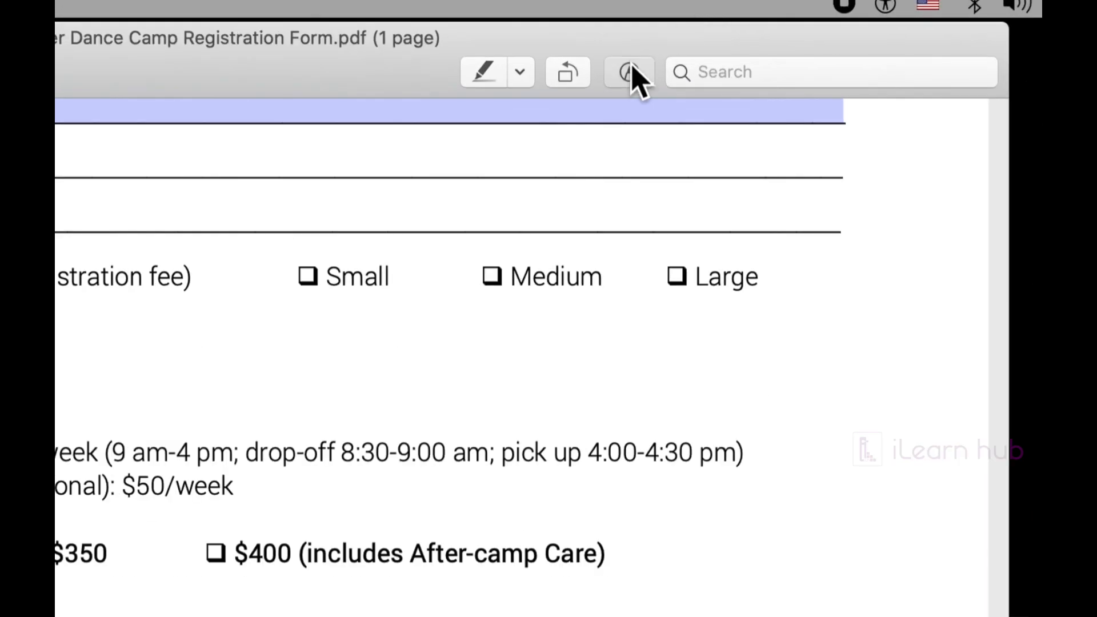
left_click(631, 72)
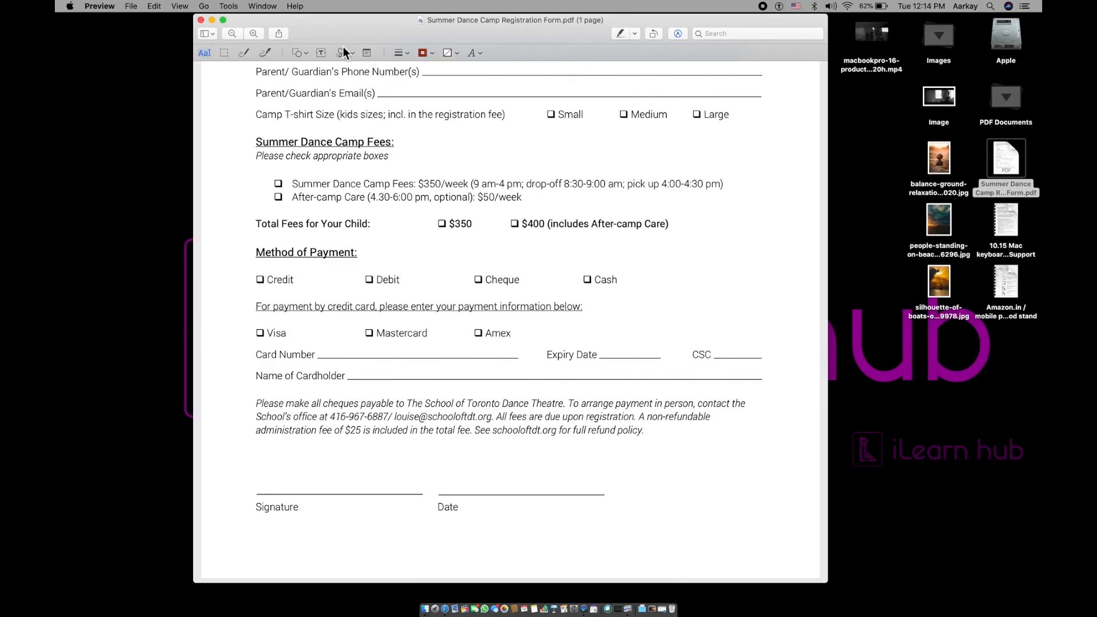
Step: View the trackpad and camera options for creating a new signature, and dismiss them
left_click(342, 53)
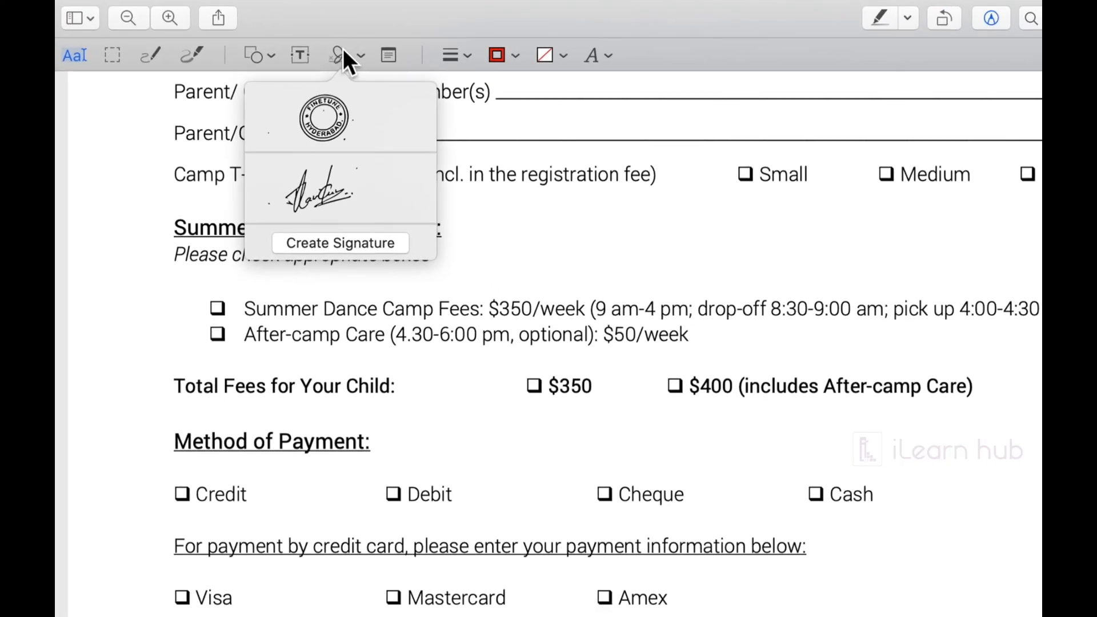
left_click(304, 258)
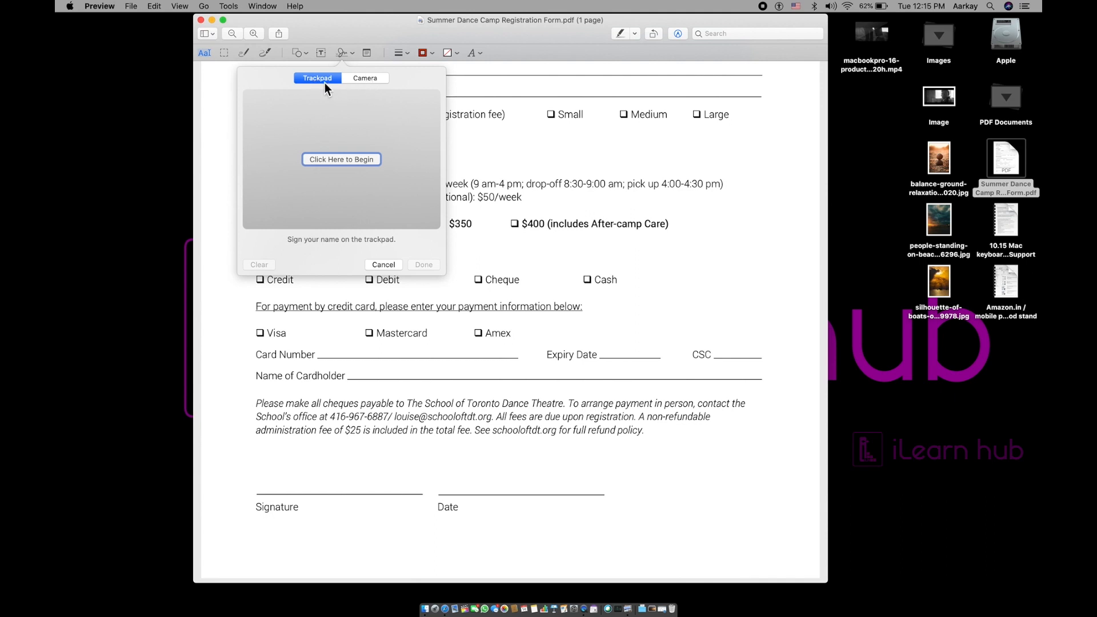
left_click(328, 33)
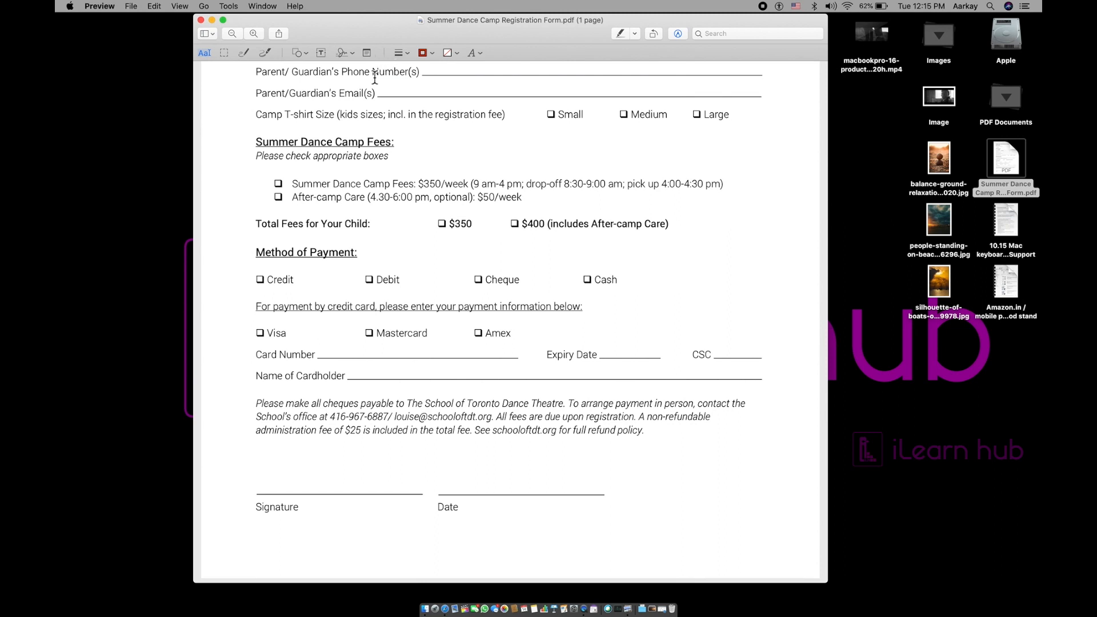
Step: Insert the saved handwritten signature into the form, move it onto the Signature line and enlarge it to fit
left_click(349, 50)
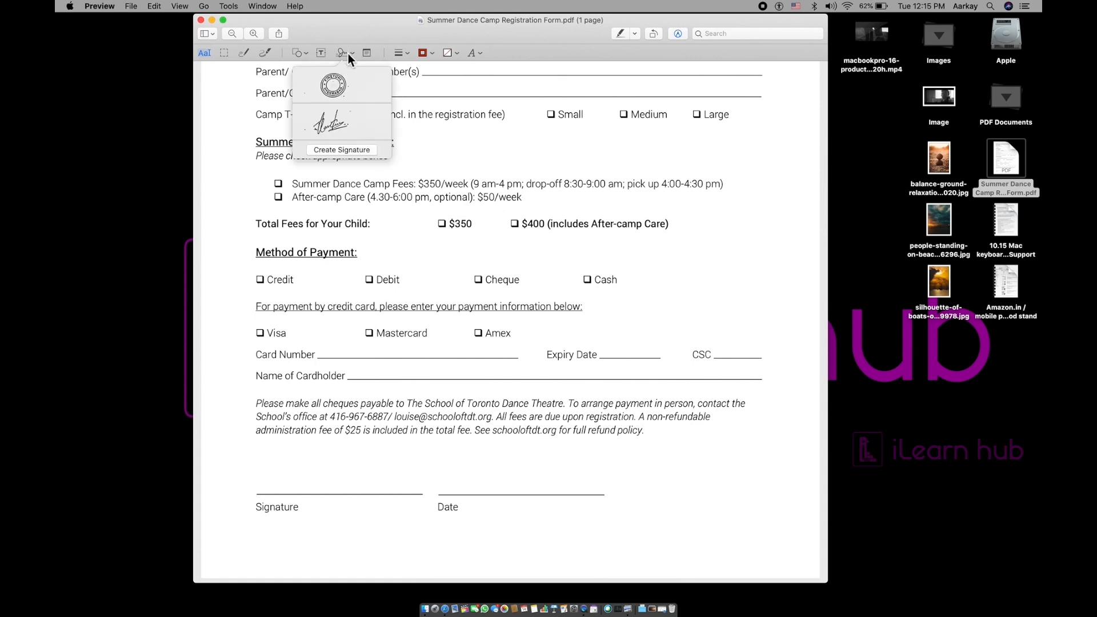
left_click(328, 129)
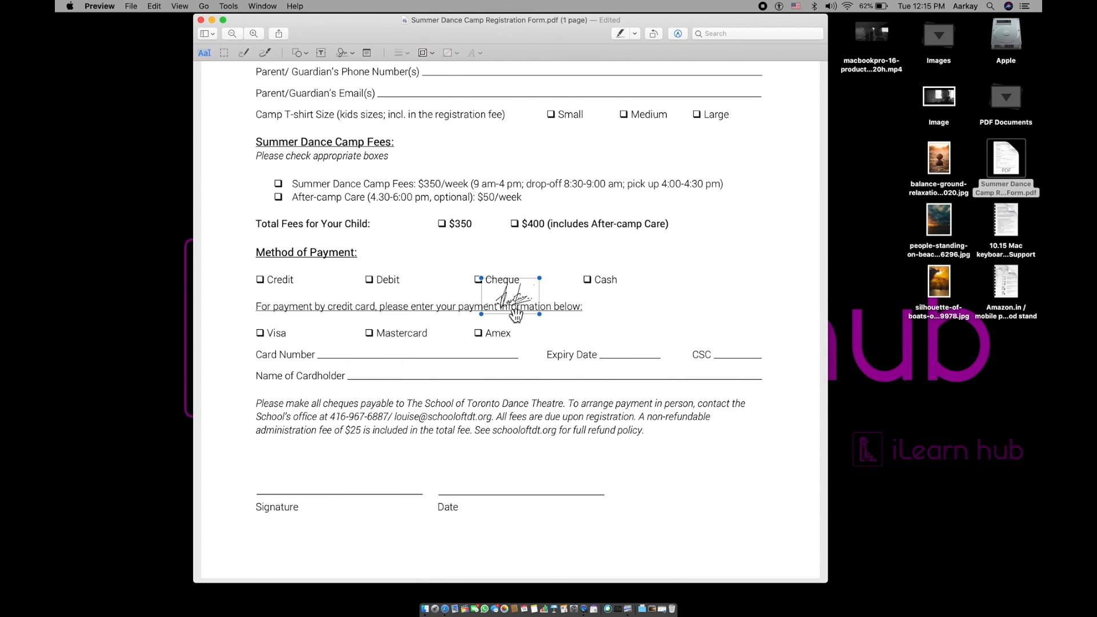
mouse_move(504, 273)
left_mouse_down()
mouse_move(350, 466)
mouse_move(314, 488)
mouse_move(381, 435)
left_mouse_up()
left_click_drag(348, 473, 349, 483)
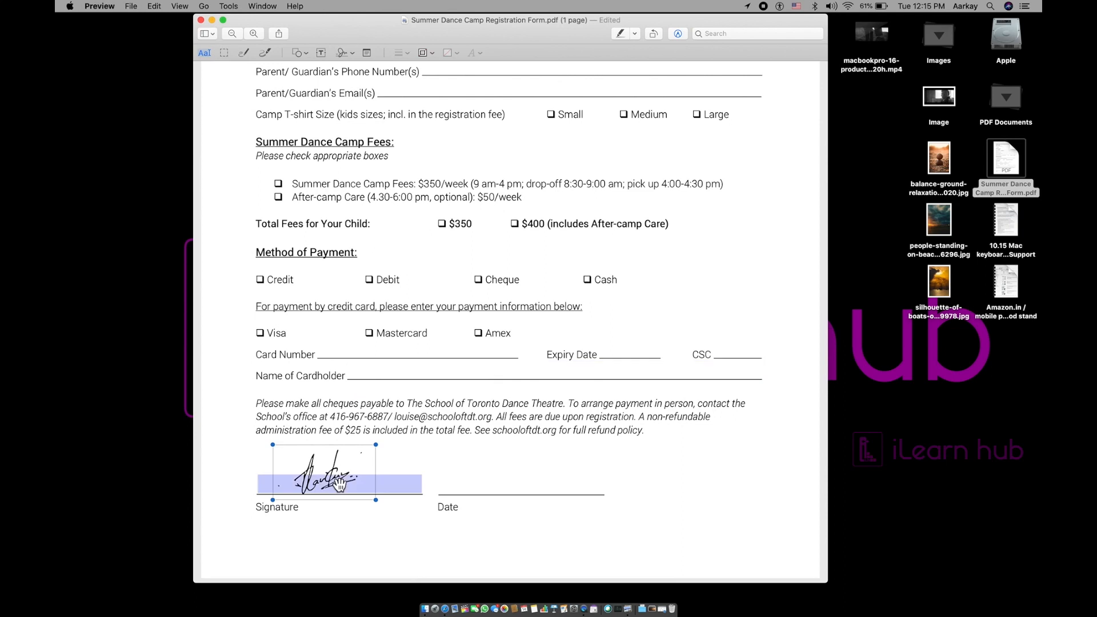
Step: Try other colours on the placed signature, including a crimson red, and set it to teal blue
left_click(433, 54)
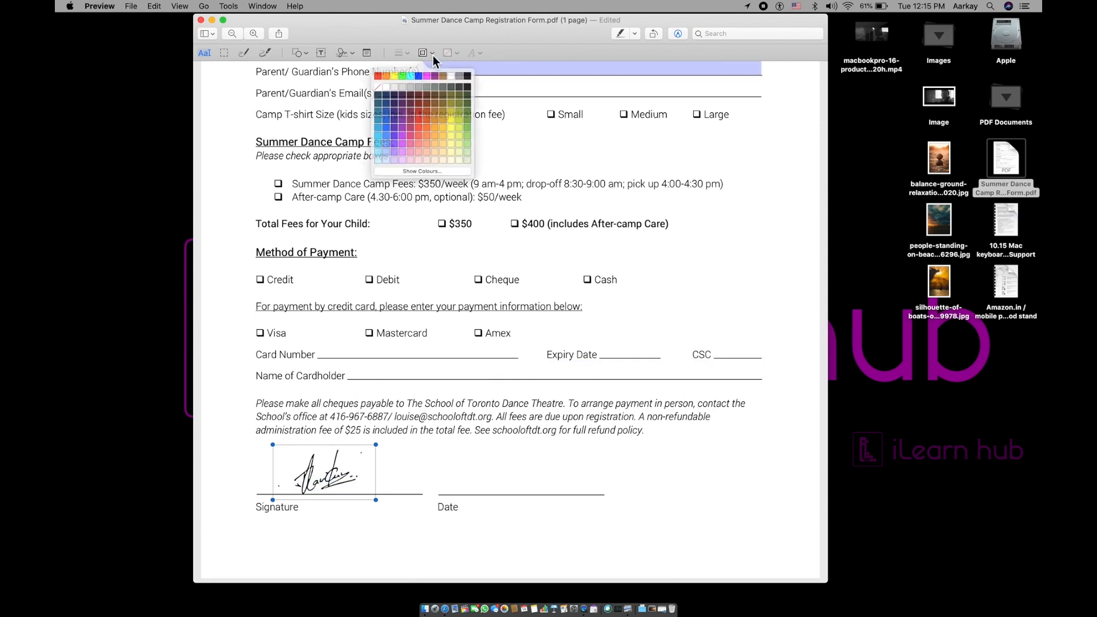
left_click(428, 75)
left_click(432, 53)
left_click(413, 130)
left_click(434, 52)
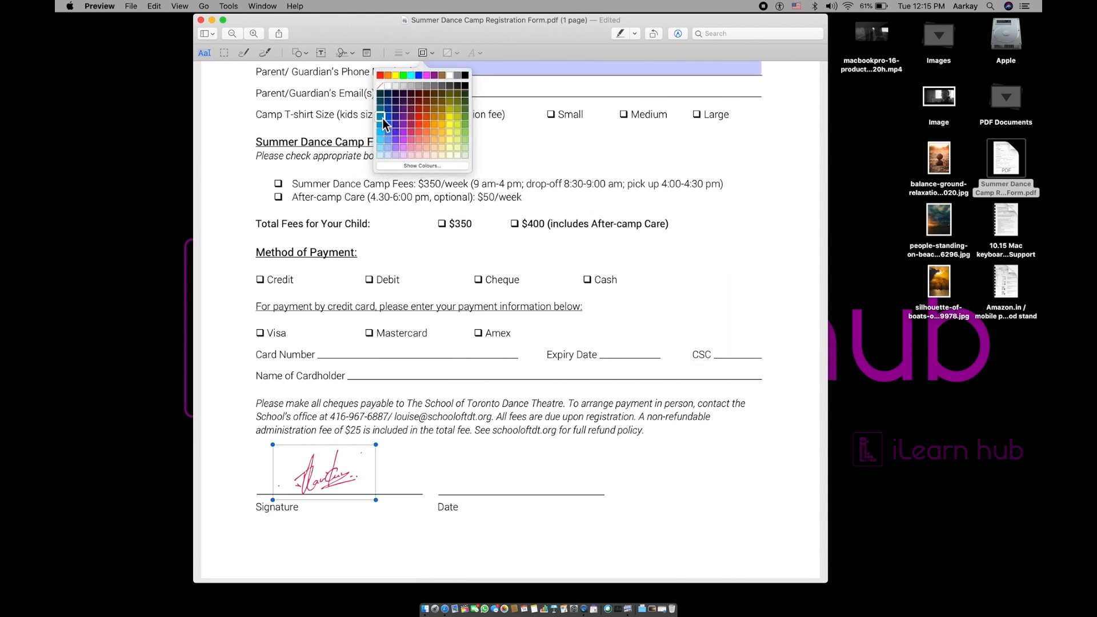
left_click(381, 118)
left_click(399, 464)
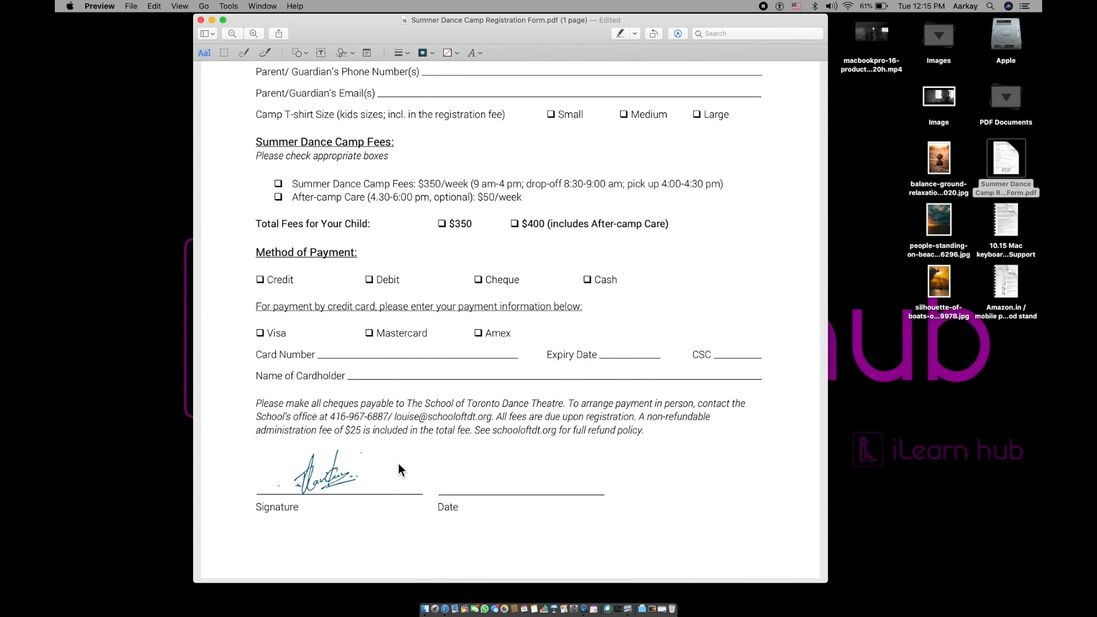
Step: Insert the saved round stamp into the form, enlarge it over the payment section and delete it
left_click(348, 55)
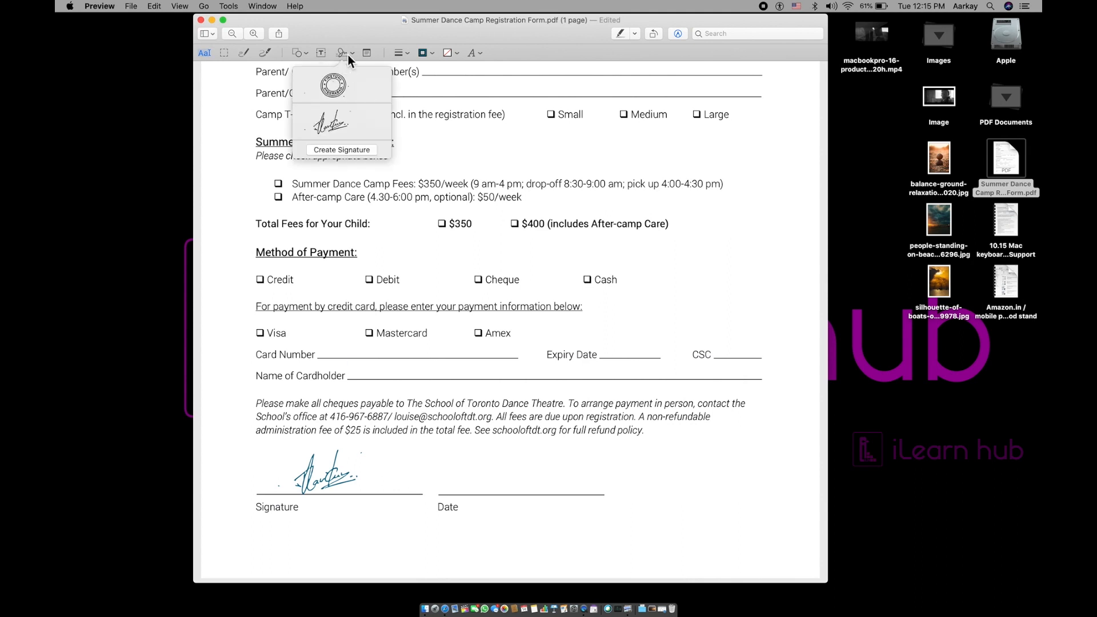
left_click(343, 89)
left_click_drag(545, 321, 654, 377)
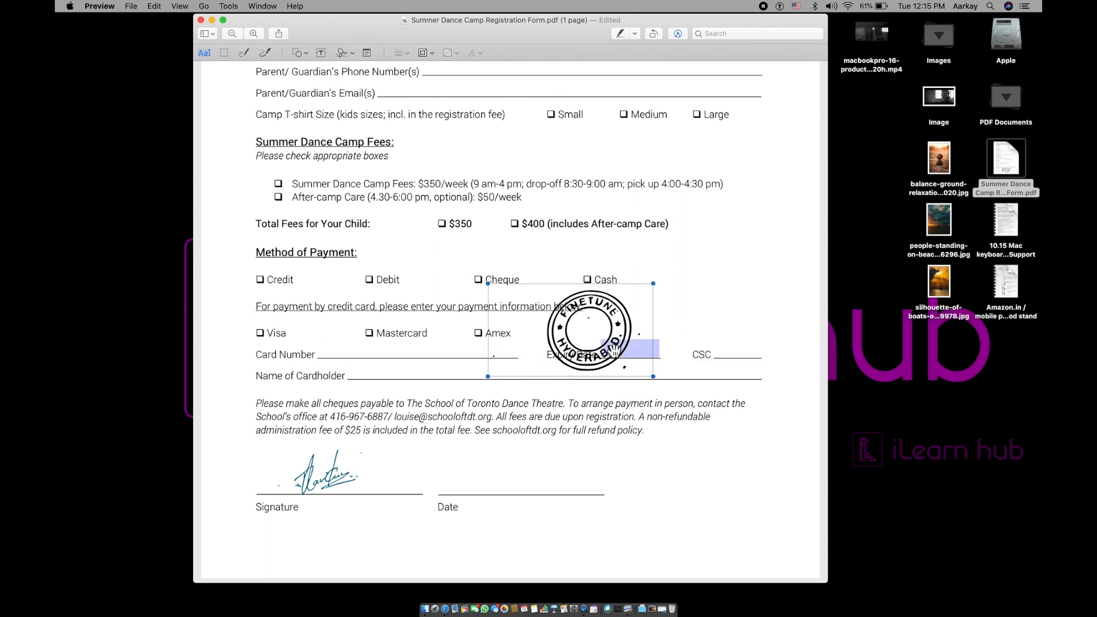
key("Delete")
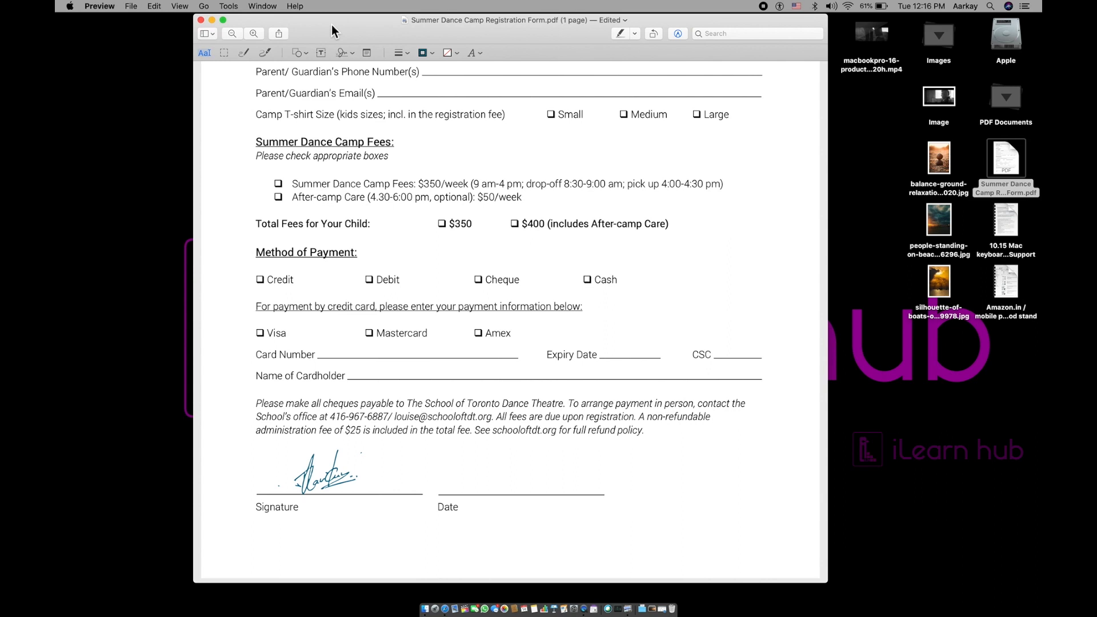
Step: Close the registration form and clear the desktop file selection
left_click(201, 21)
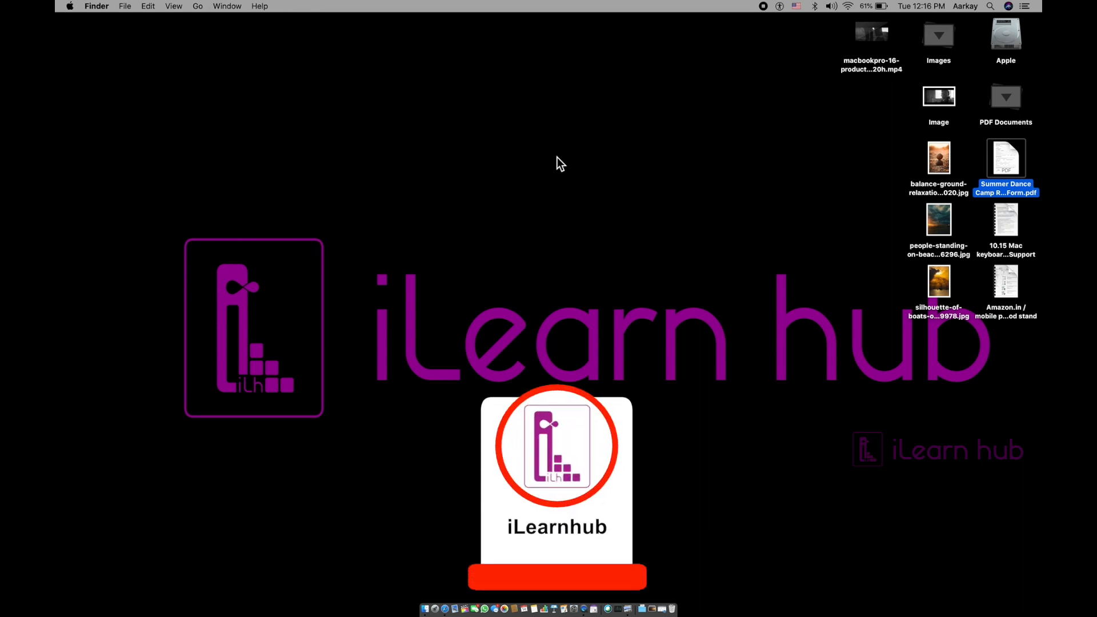
left_click(583, 261)
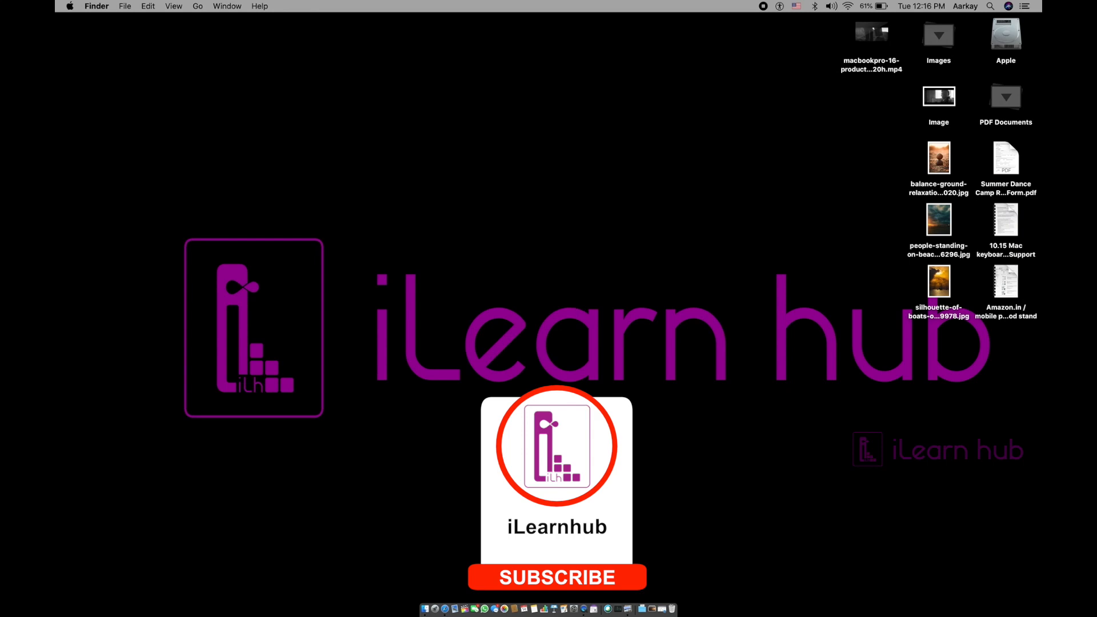
left_click(629, 593)
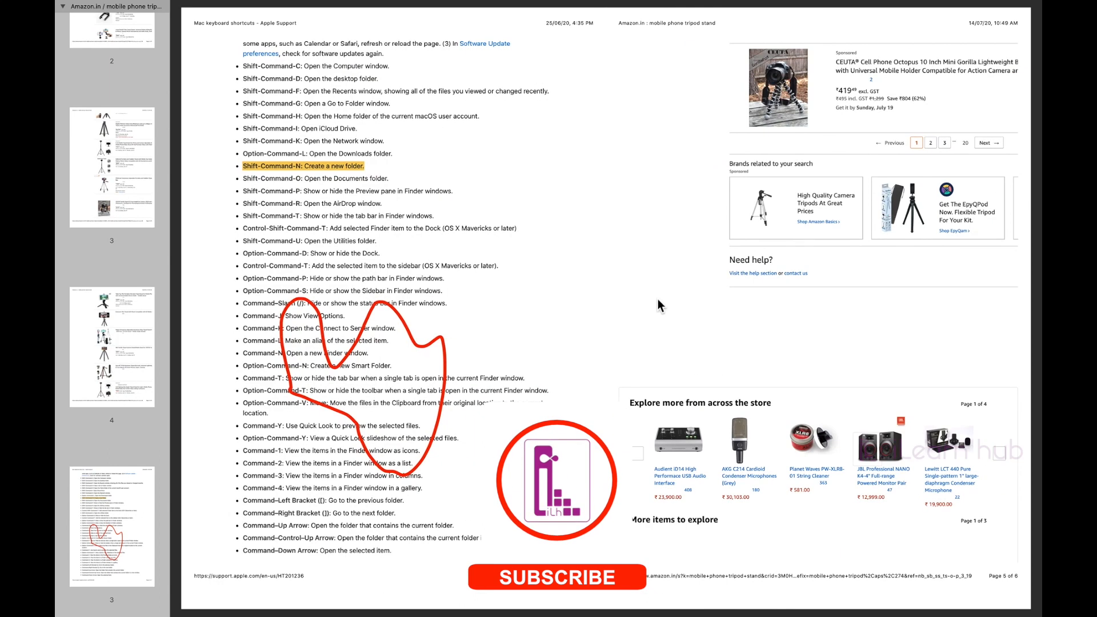
key("ctrl+Left")
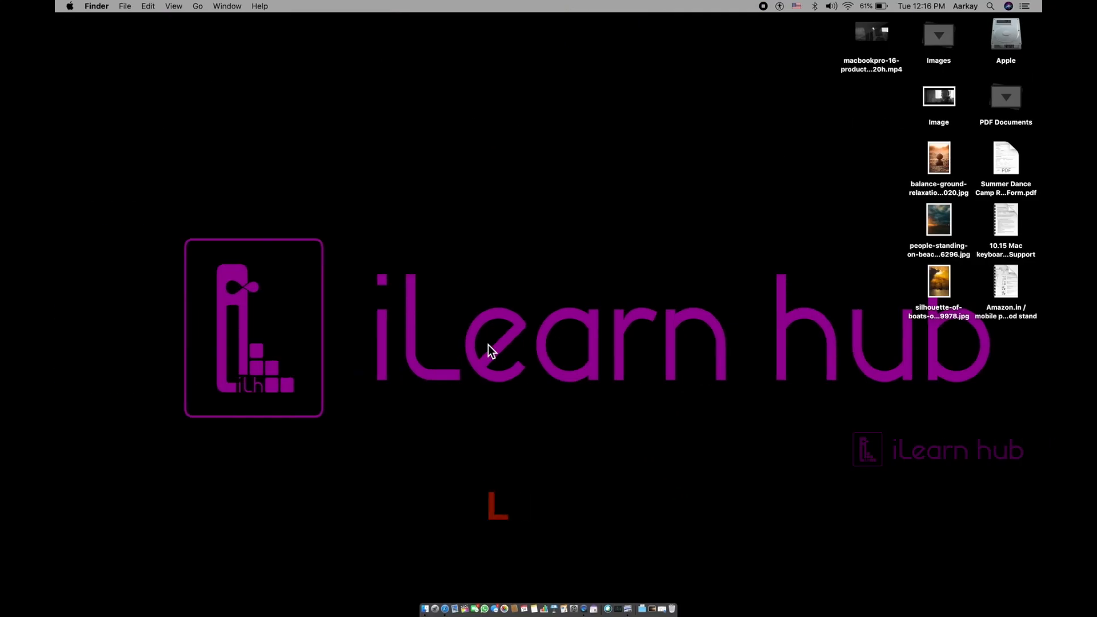